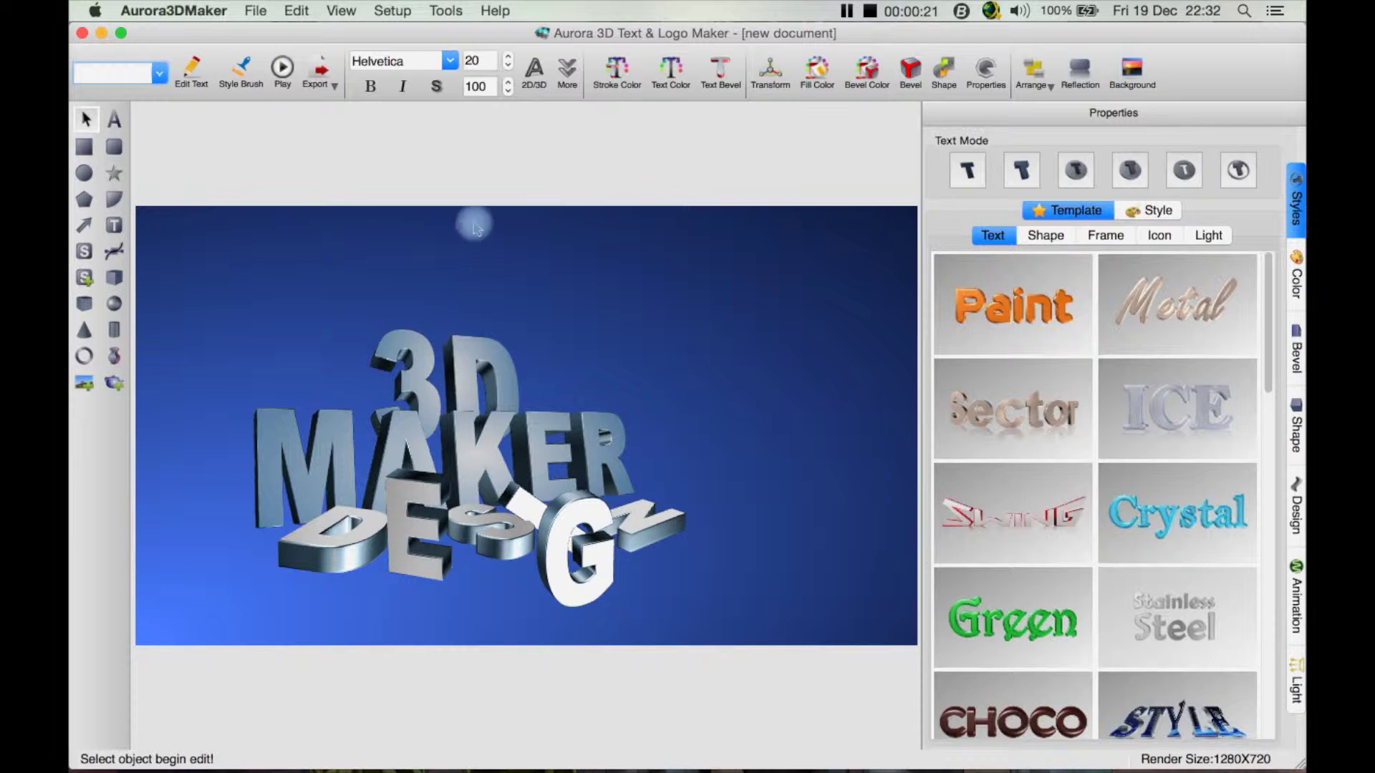
Tilt the MAKER text backward around its X axis
left_click(421, 460)
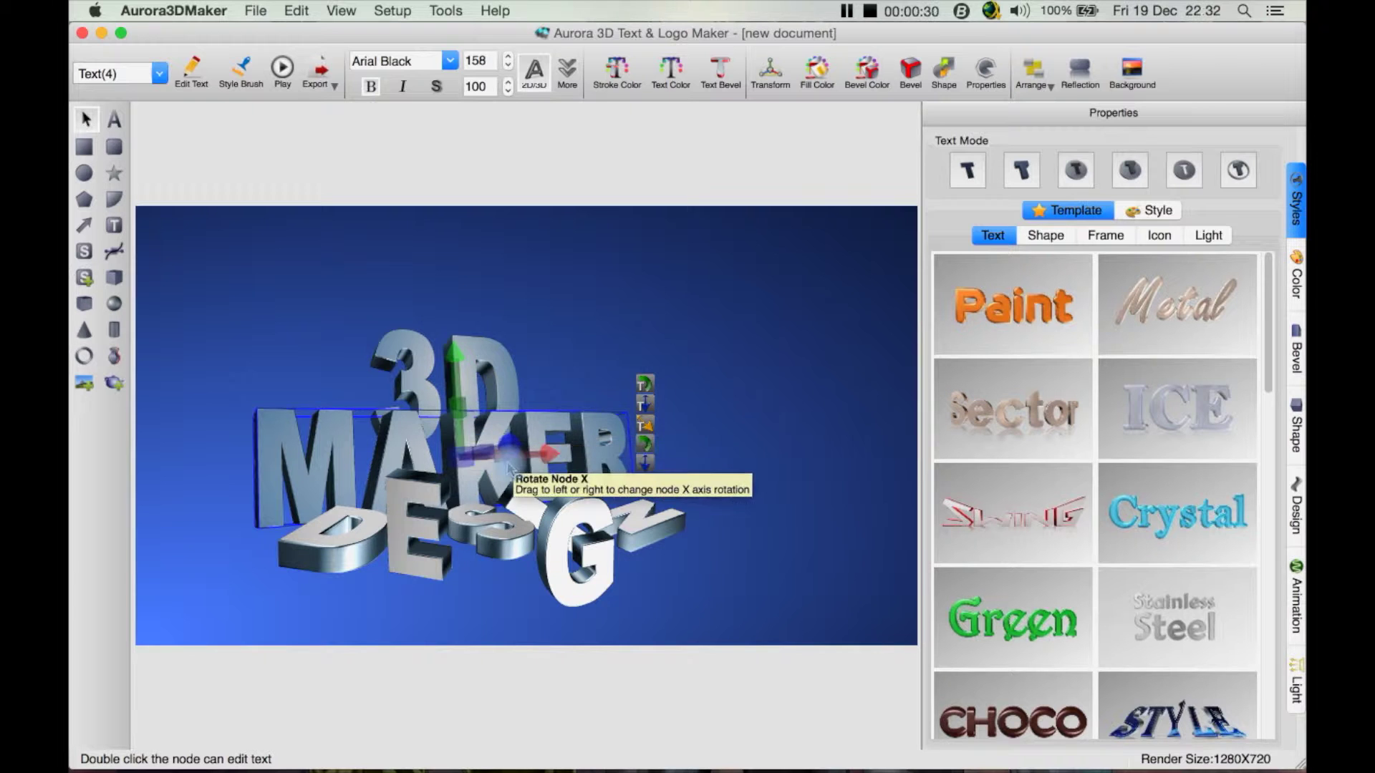
left_click_drag(524, 459, 519, 419)
left_click(600, 326)
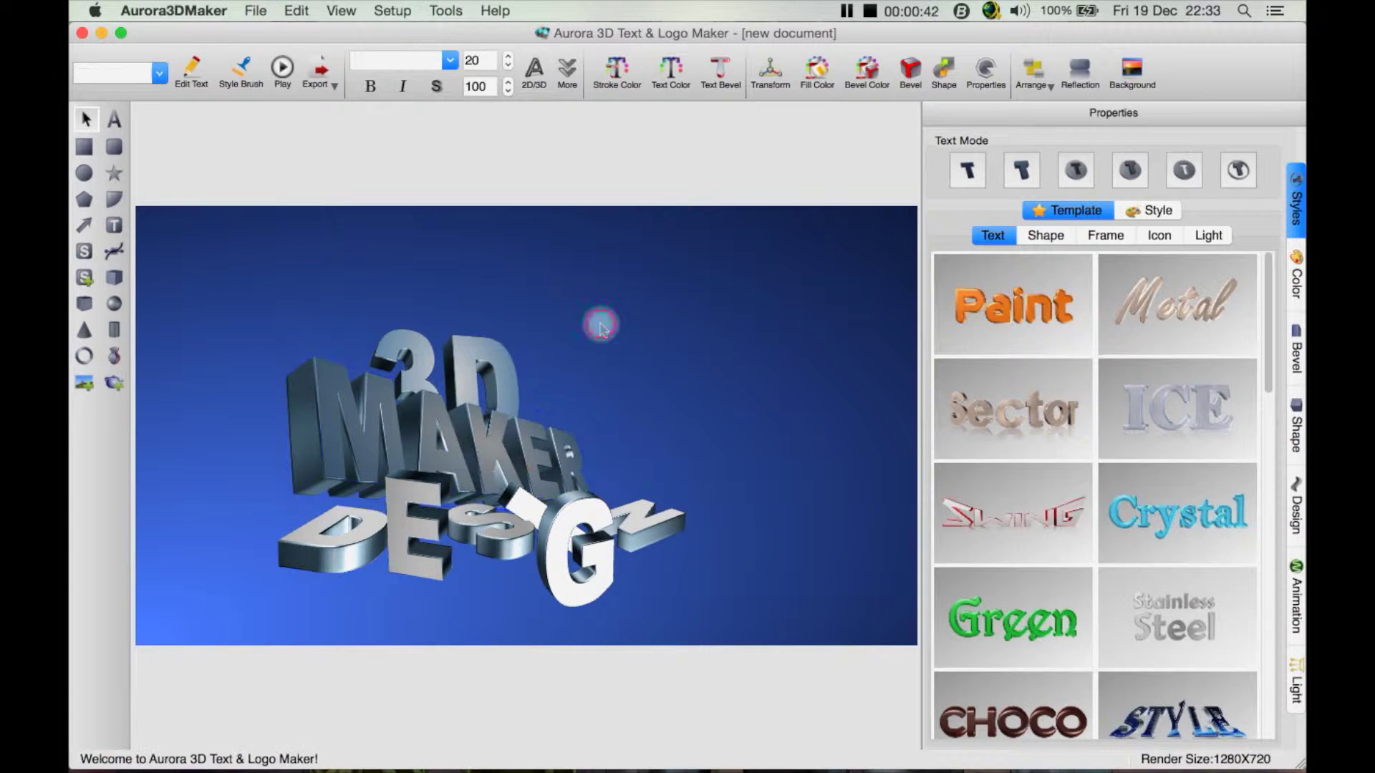
Turn the 3D text around its vertical Y axis so it leans into the scene
left_click(409, 342)
left_click_drag(434, 319, 604, 313)
left_click(584, 307)
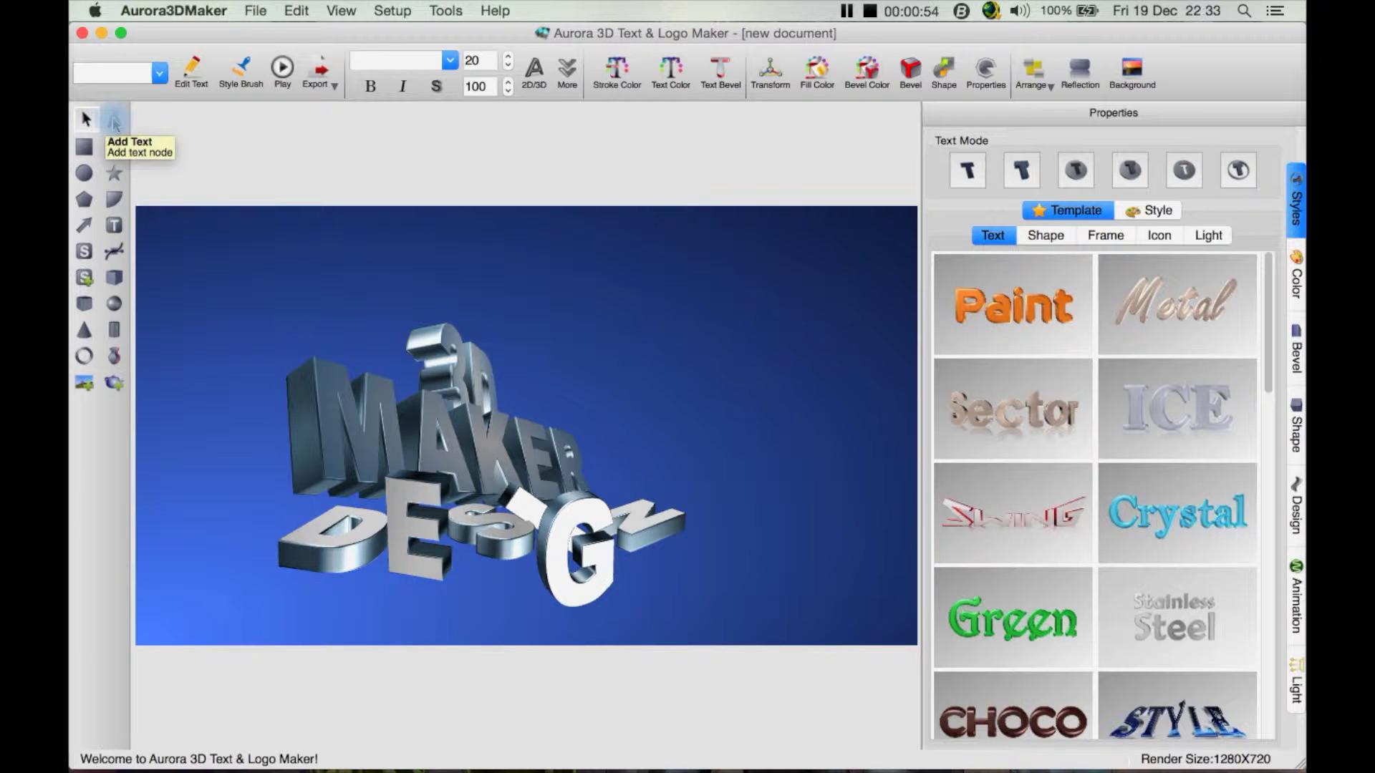
left_click(115, 122)
Add a new text object and type VTR into it
left_click(290, 284)
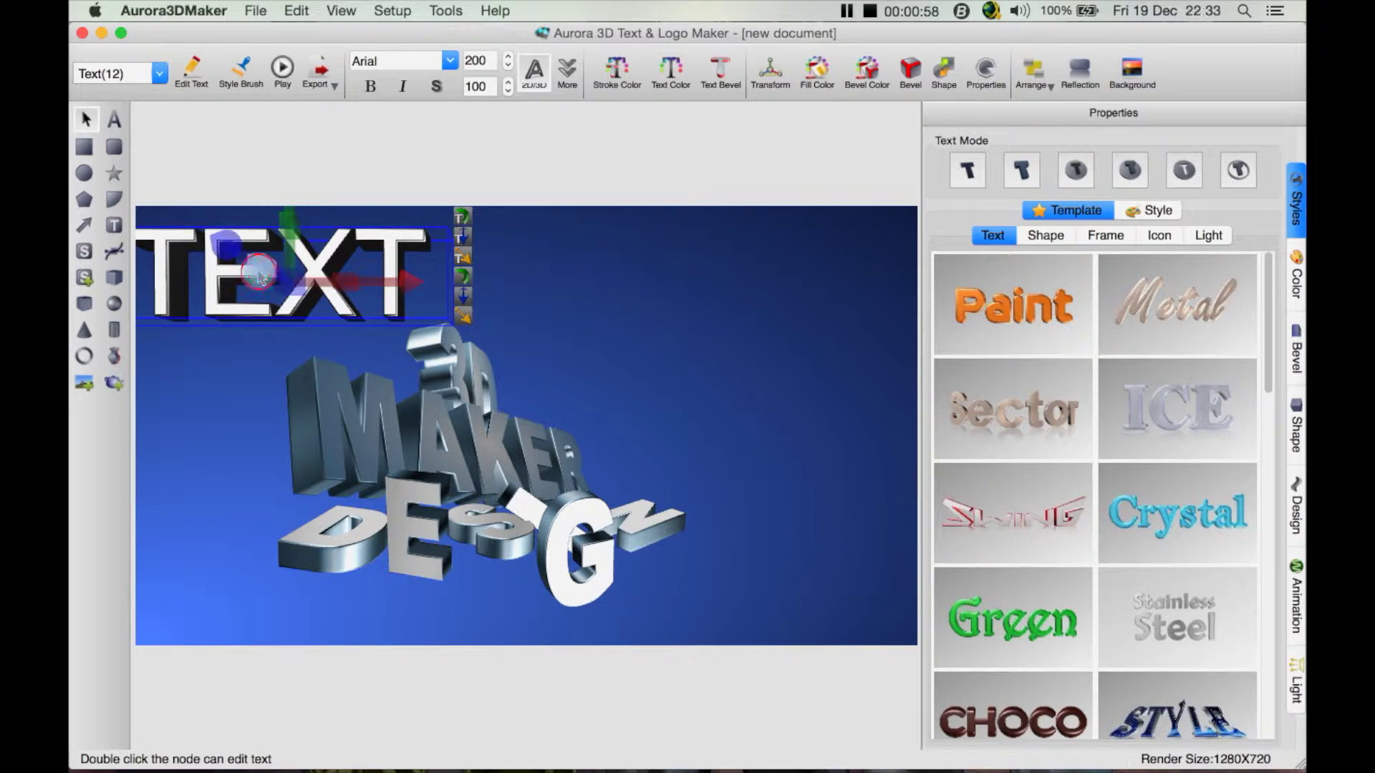
double_click(256, 284)
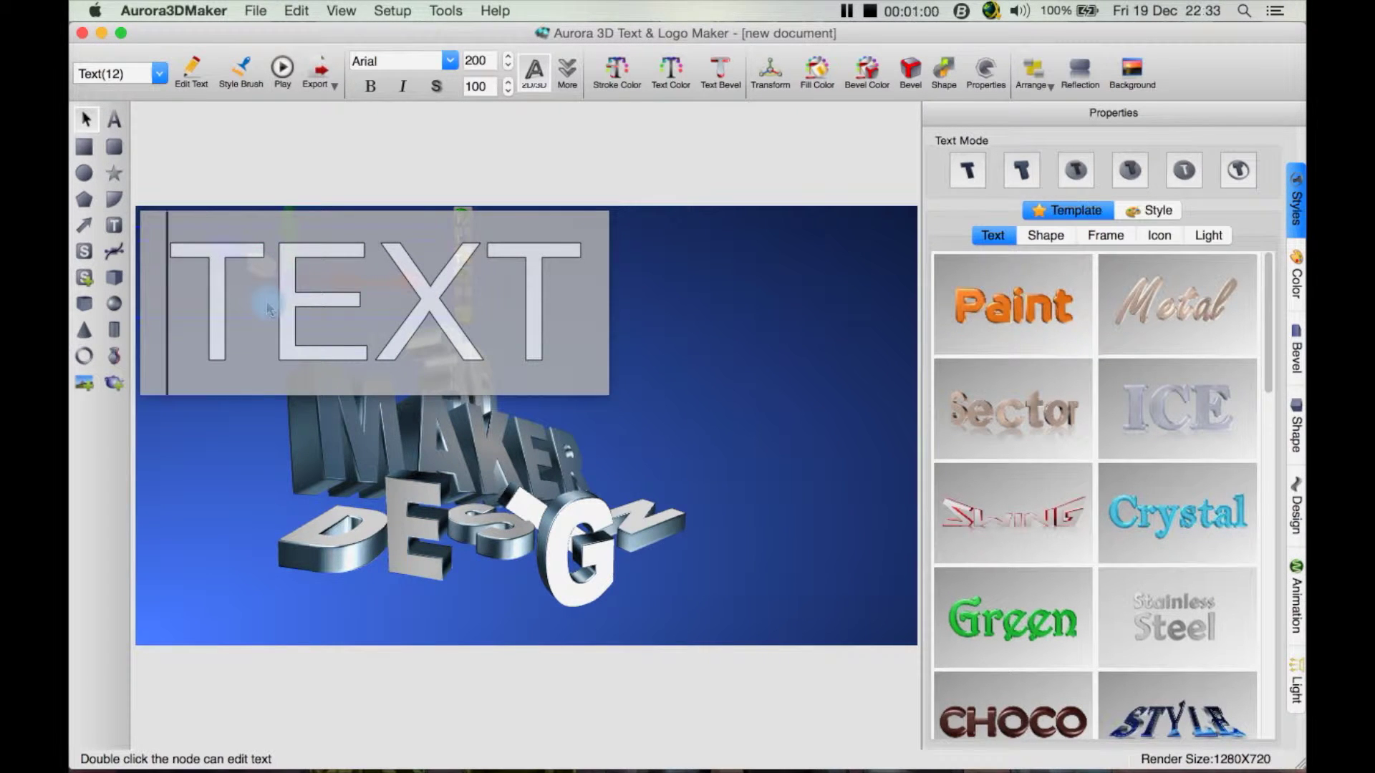
type("VTR")
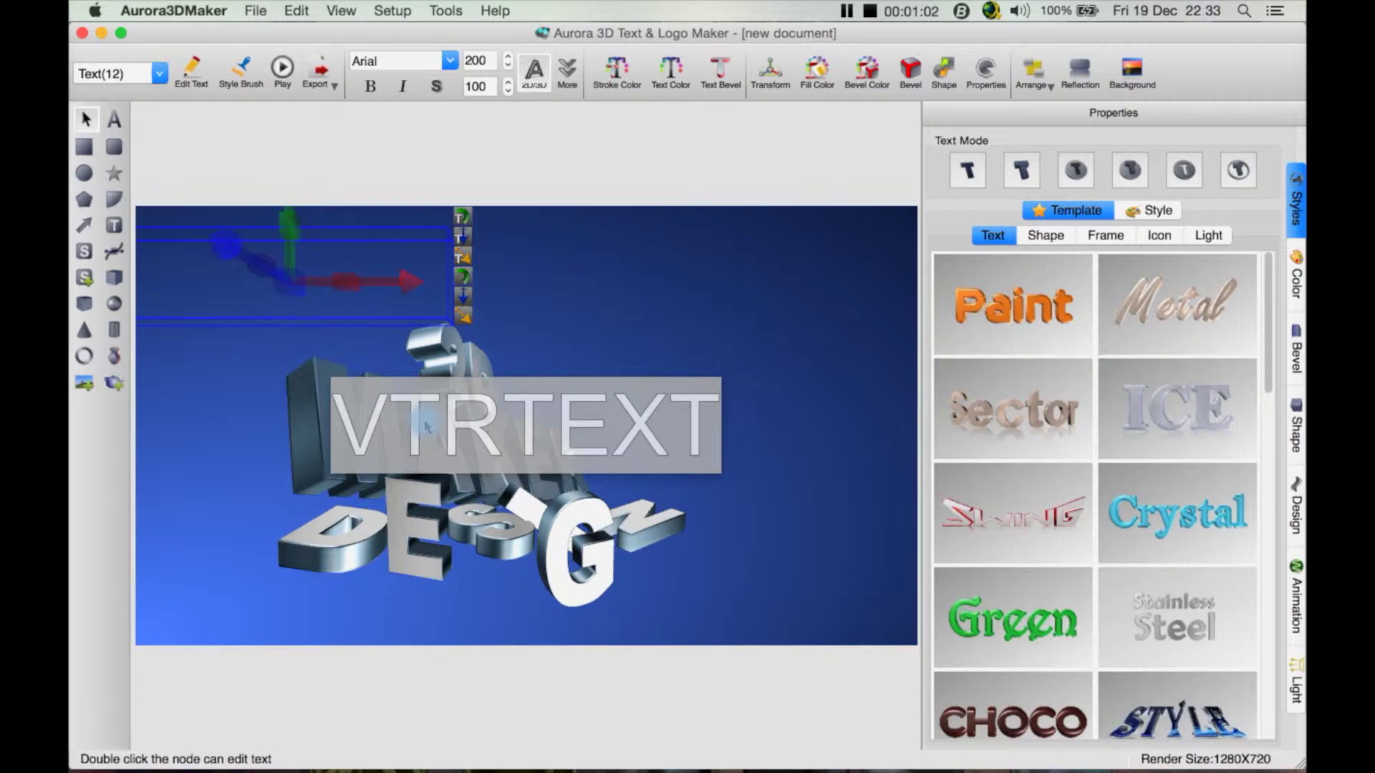
double_click(424, 424)
type("VTR")
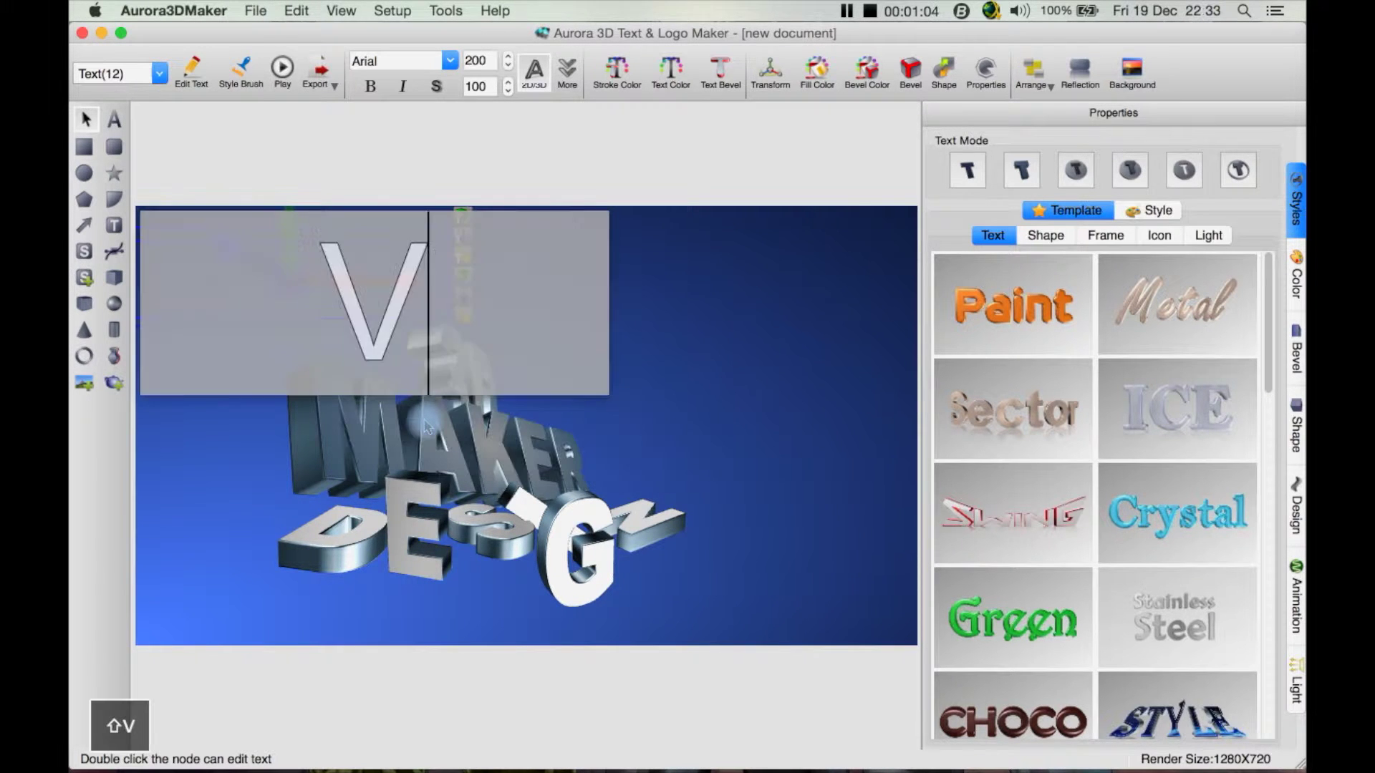
left_click(668, 319)
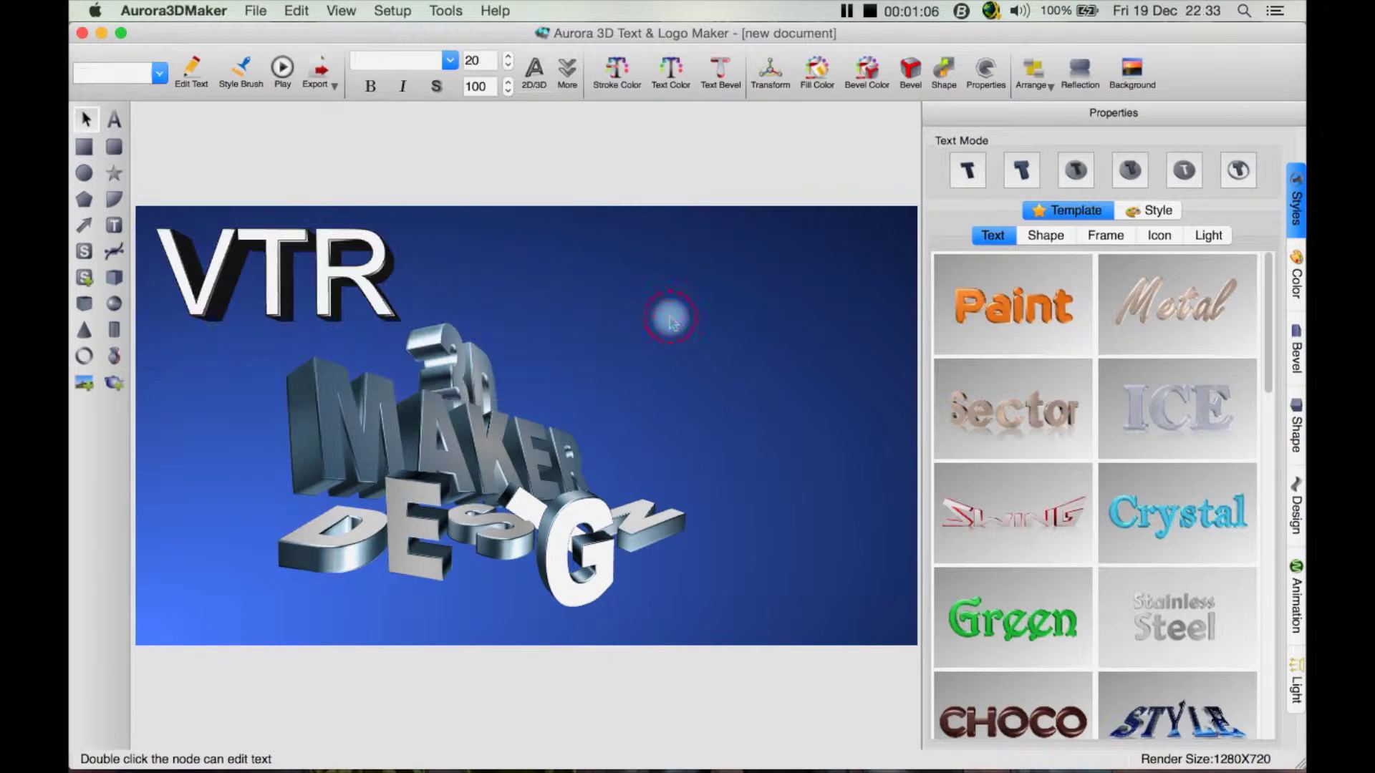
Apply the ICE glass template to the text and move it to the upper right
left_click(280, 263)
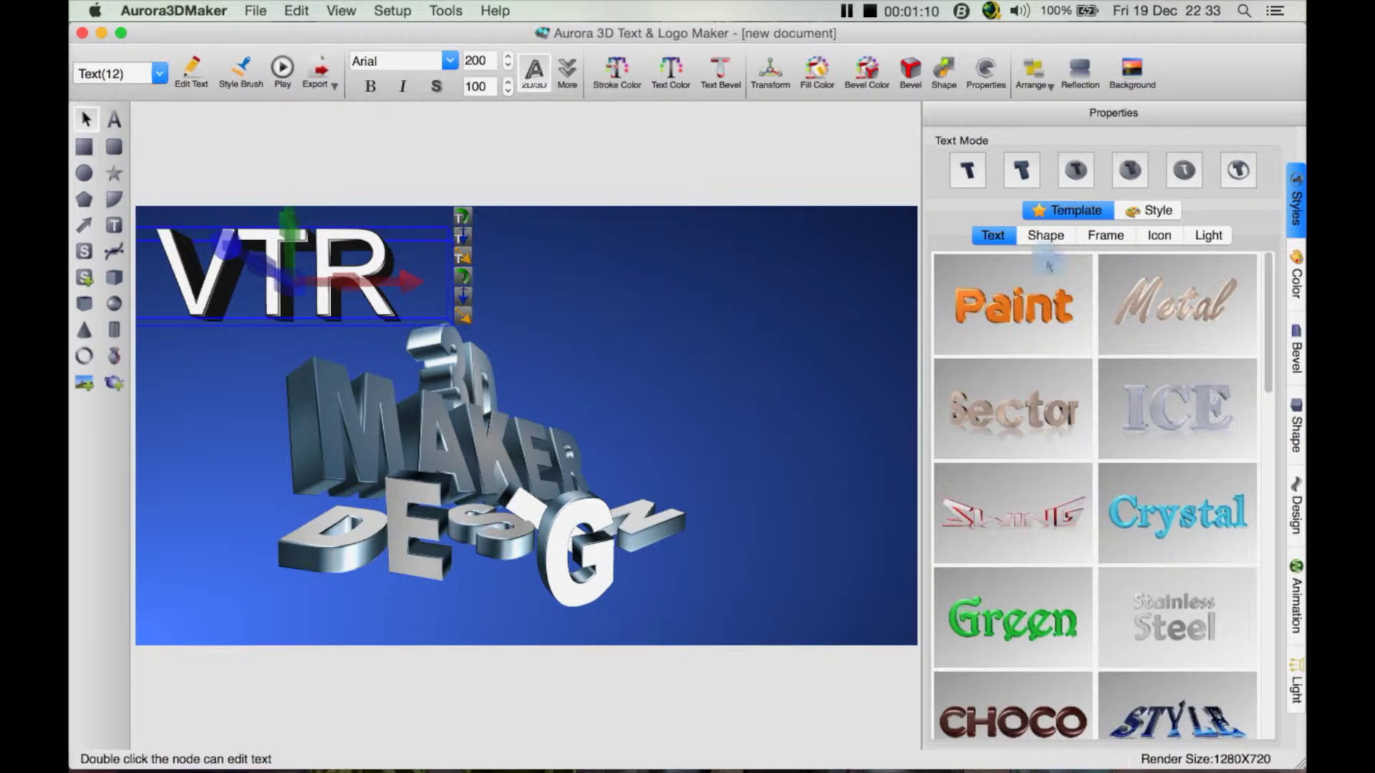
left_click(1163, 403)
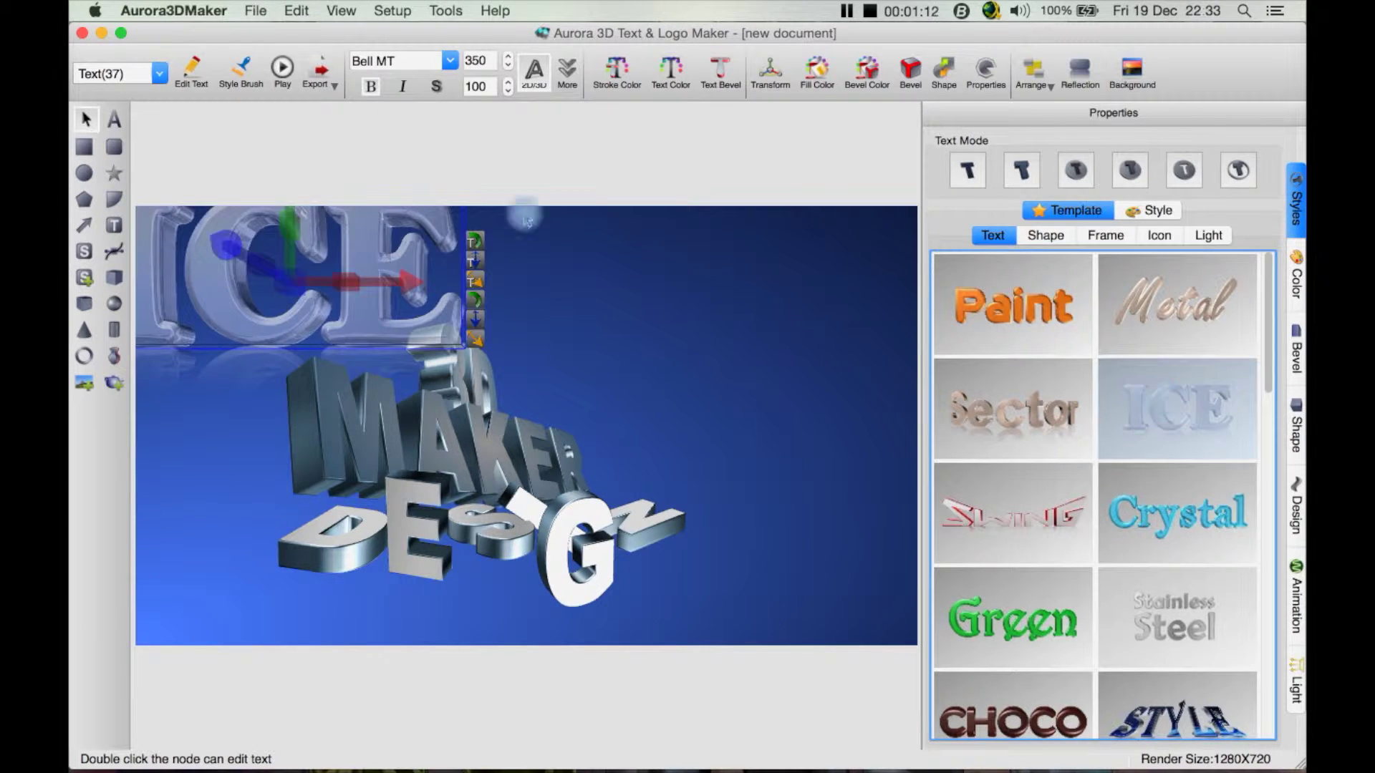
left_click_drag(321, 289, 629, 374)
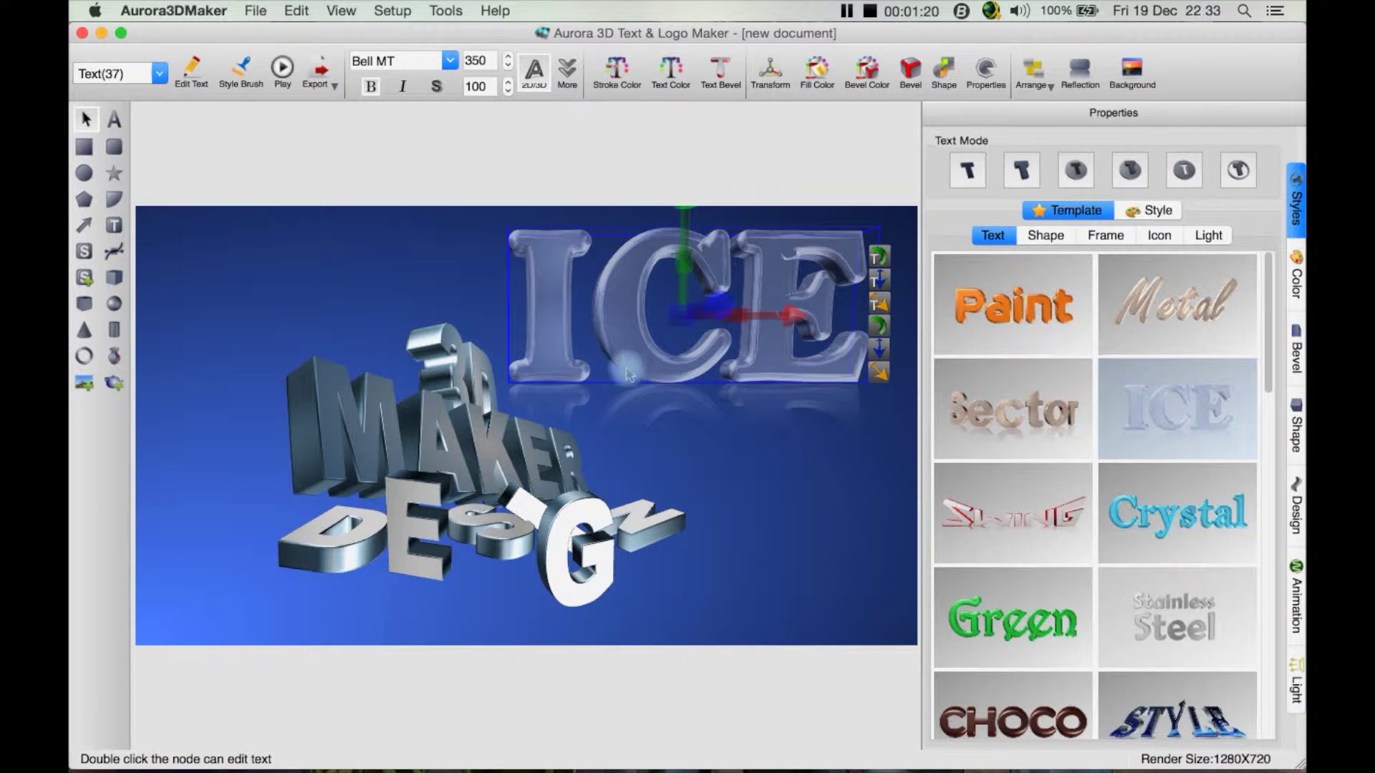
left_click(691, 451)
Retype the ICE glass title so it reads VTR
left_click(449, 439)
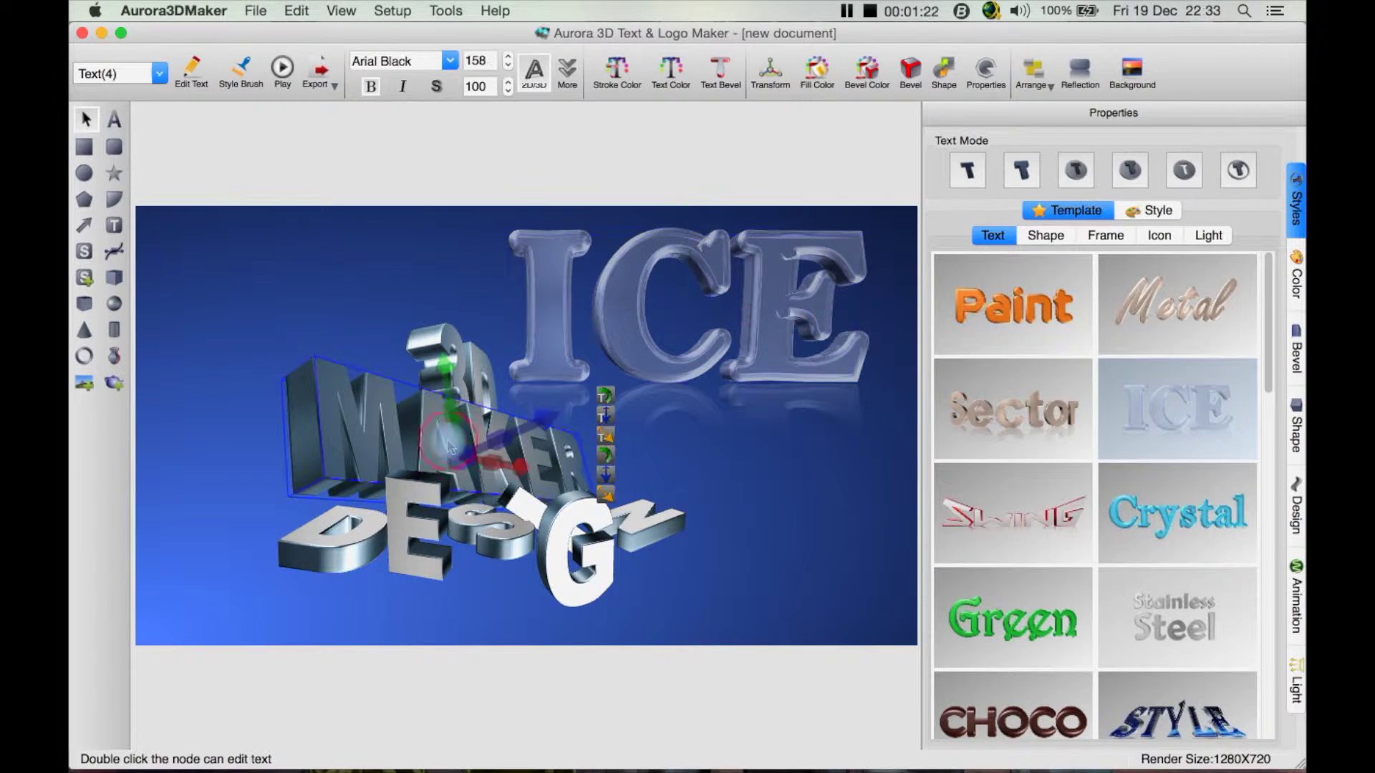
left_click(568, 333)
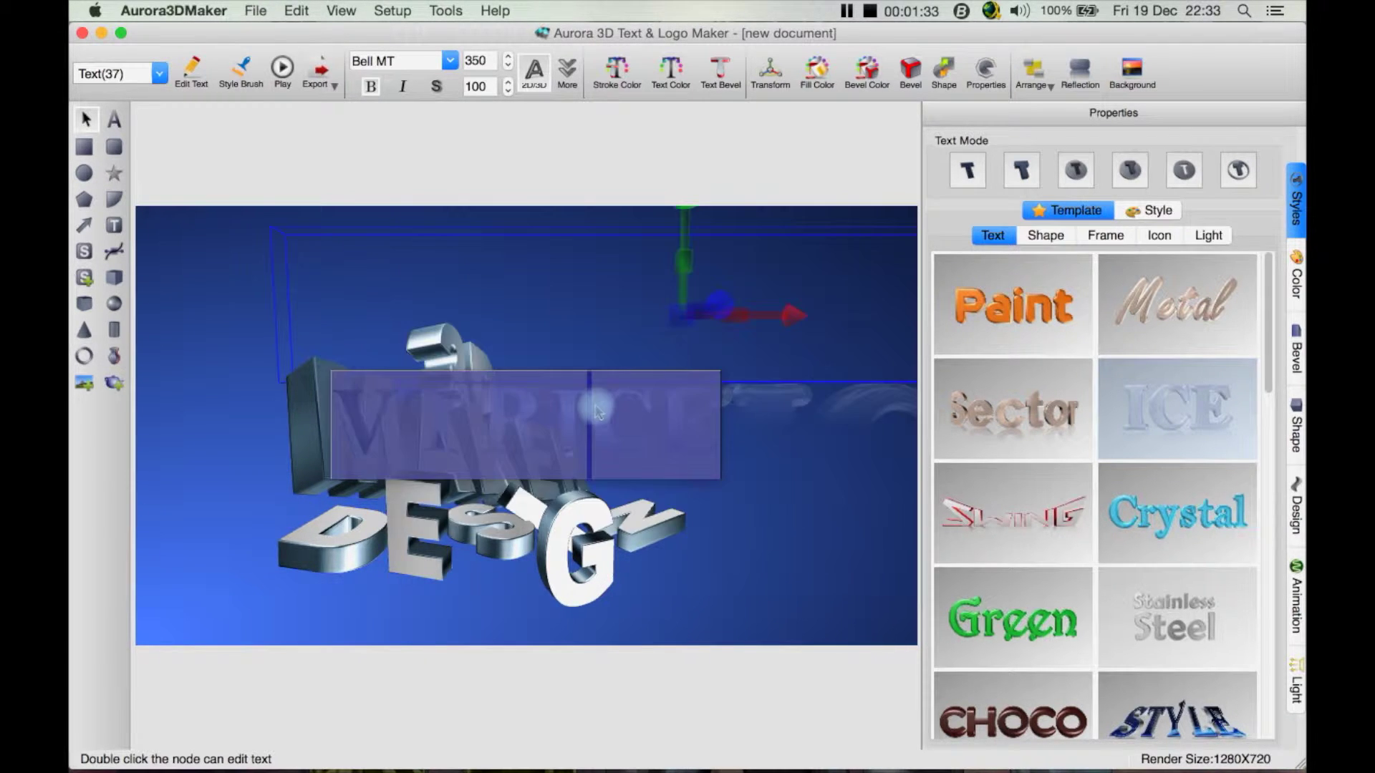
key("shift+v")
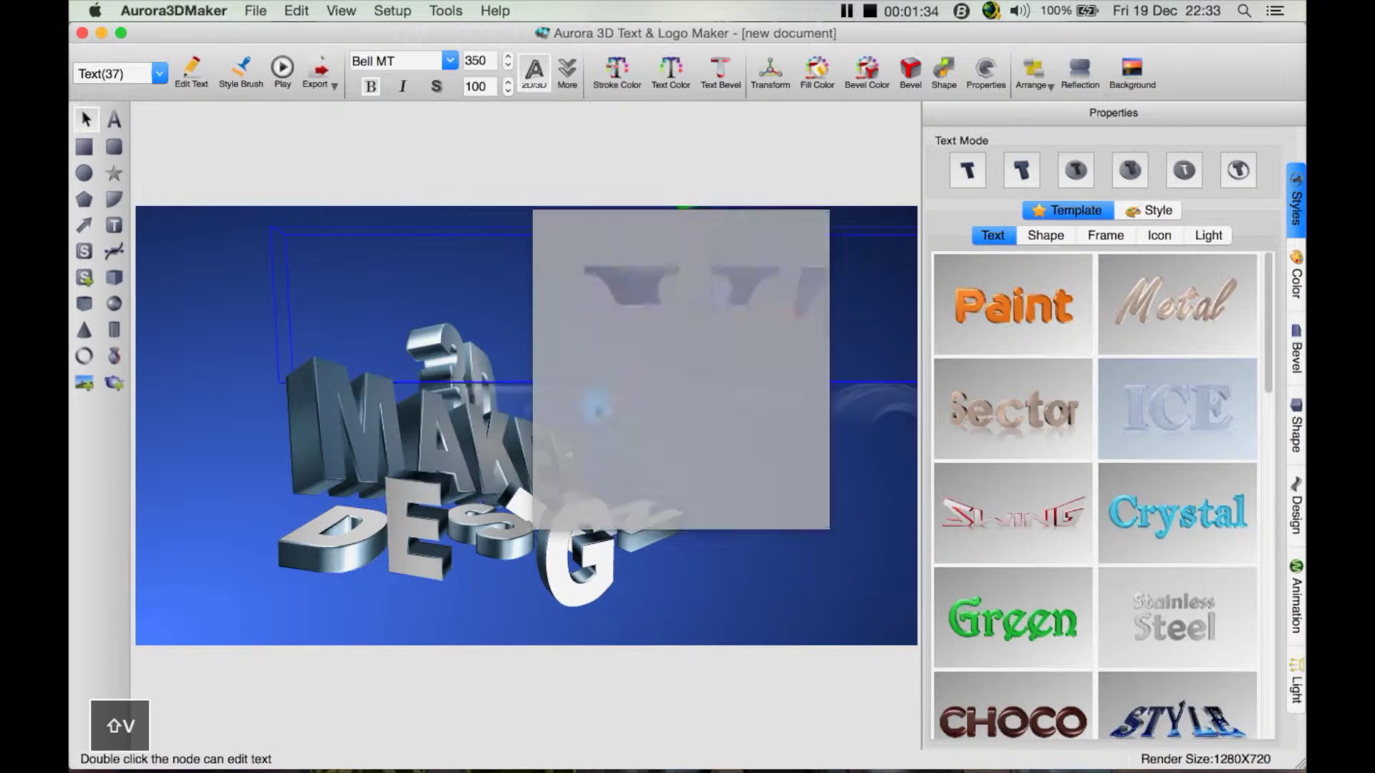
type("TR")
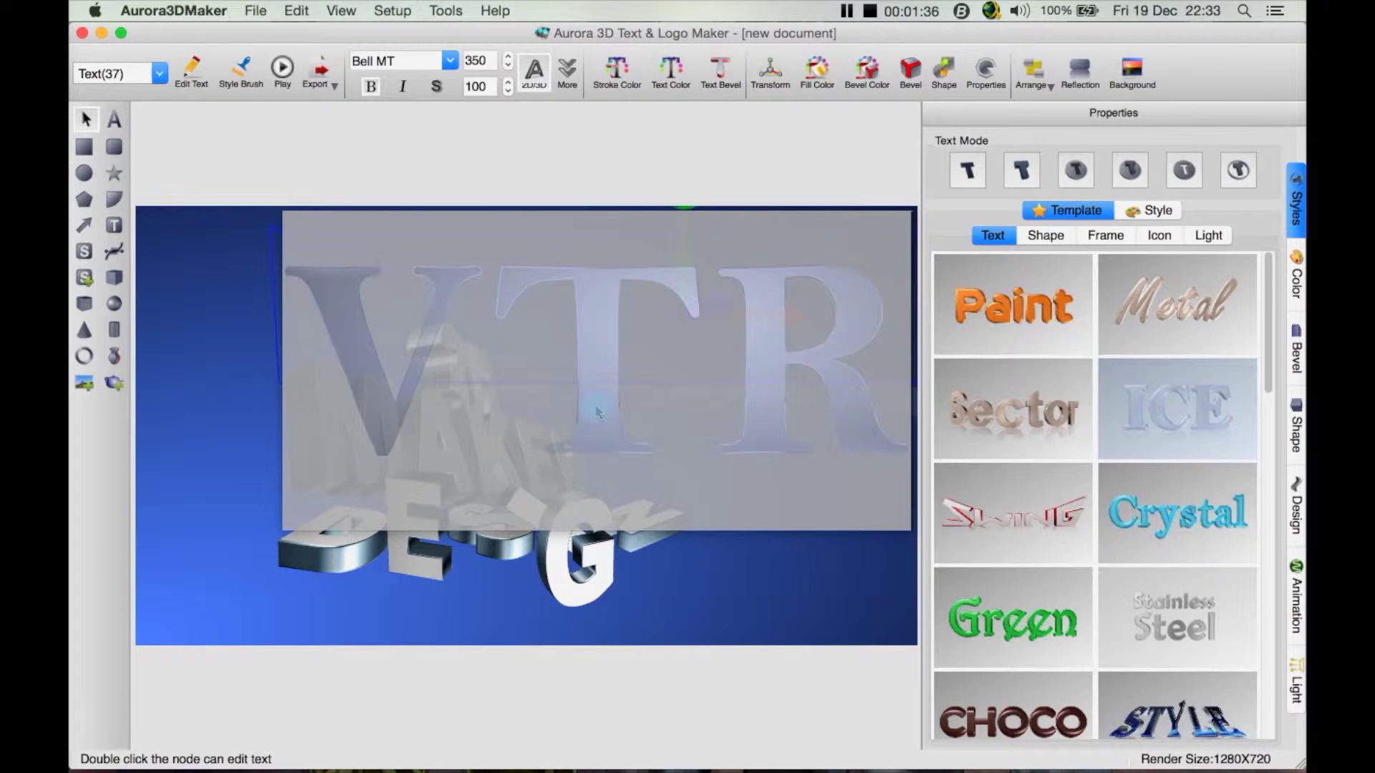
left_click(701, 581)
left_click(622, 276)
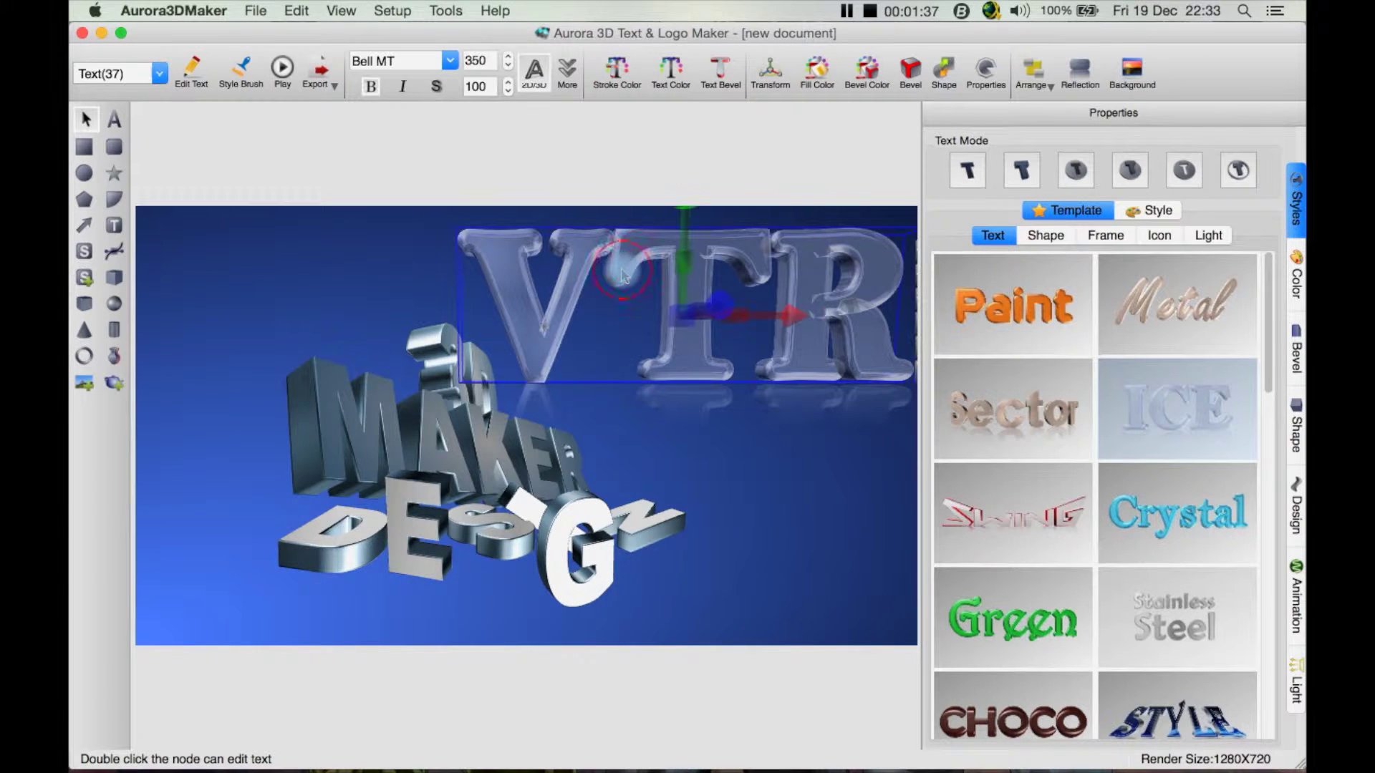
left_click(433, 450)
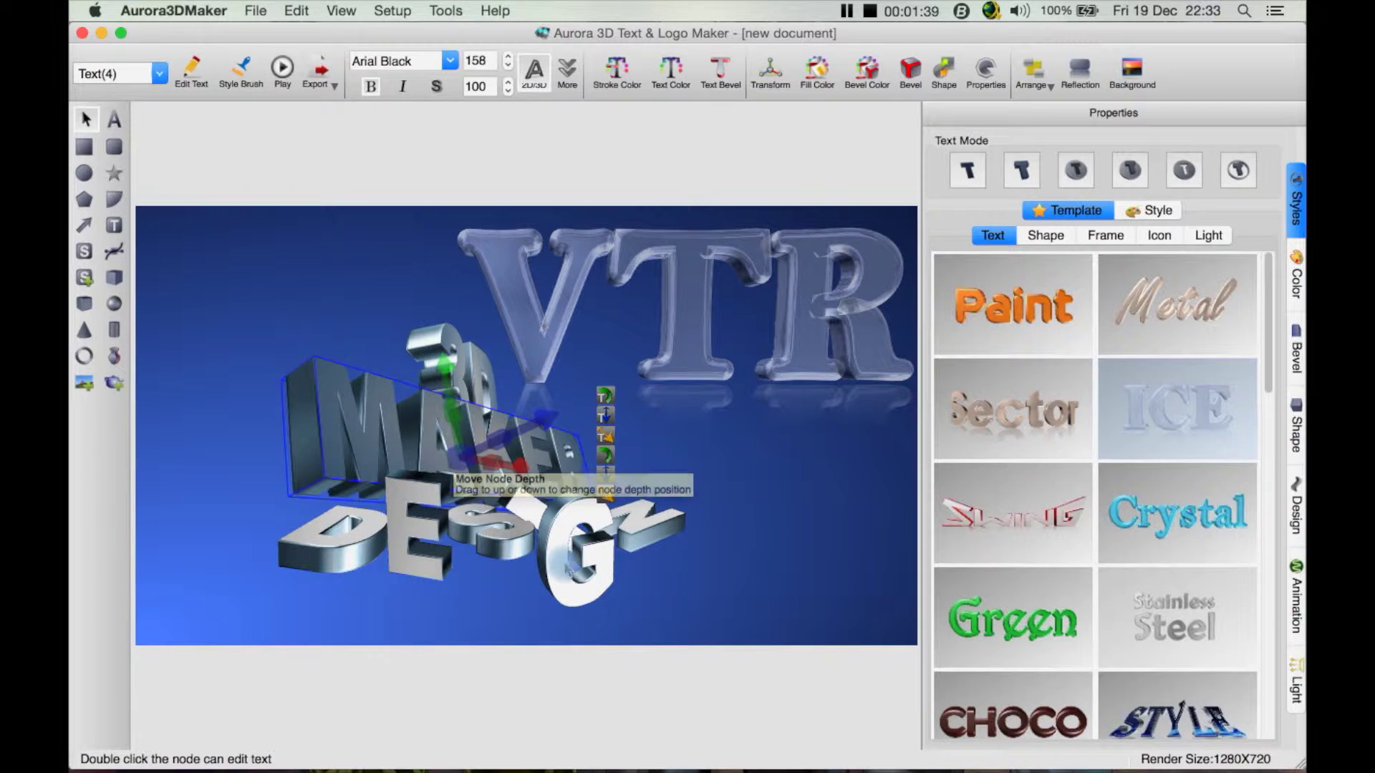
Give the 3D text the WATER style and move it to the top left
left_click(577, 554)
left_click(450, 342)
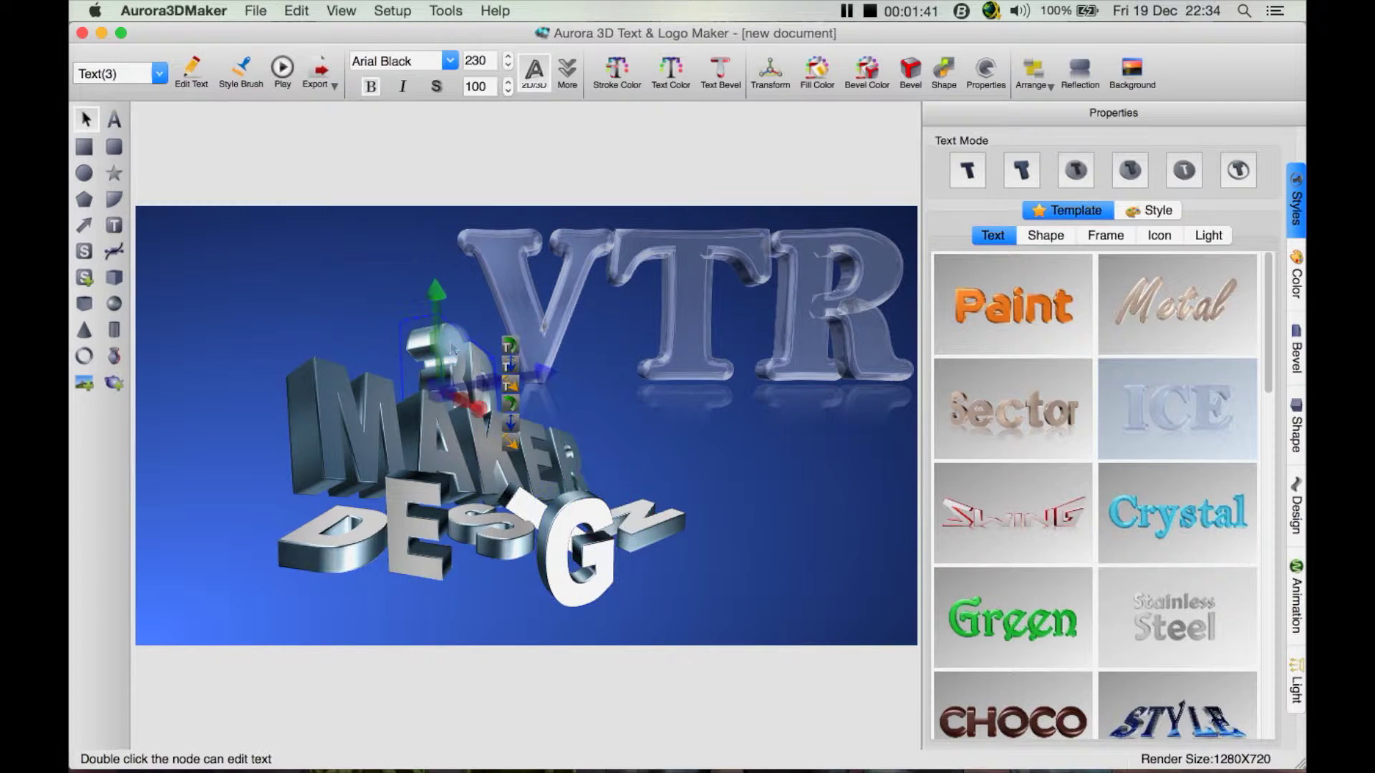
scroll(1044, 527, "down", 5)
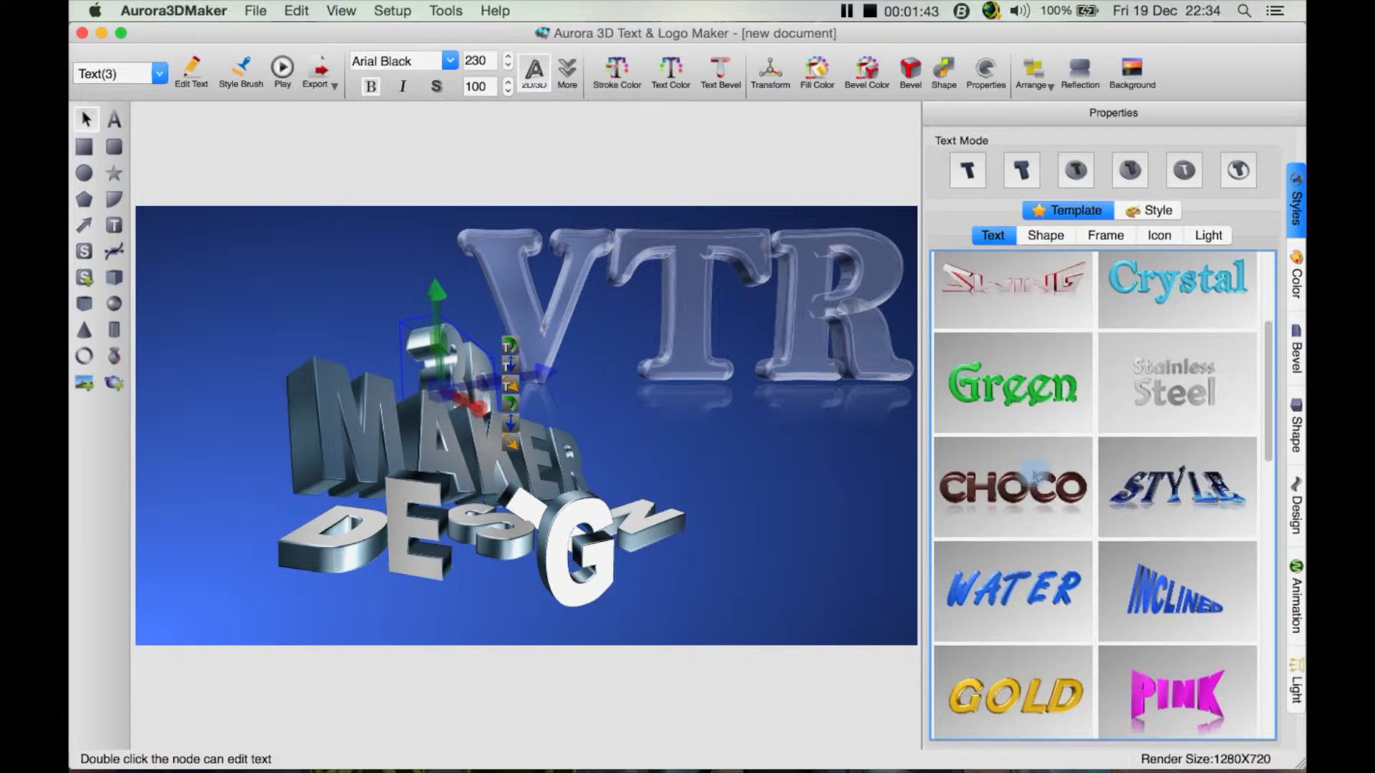
scroll(1049, 573, "down", 5)
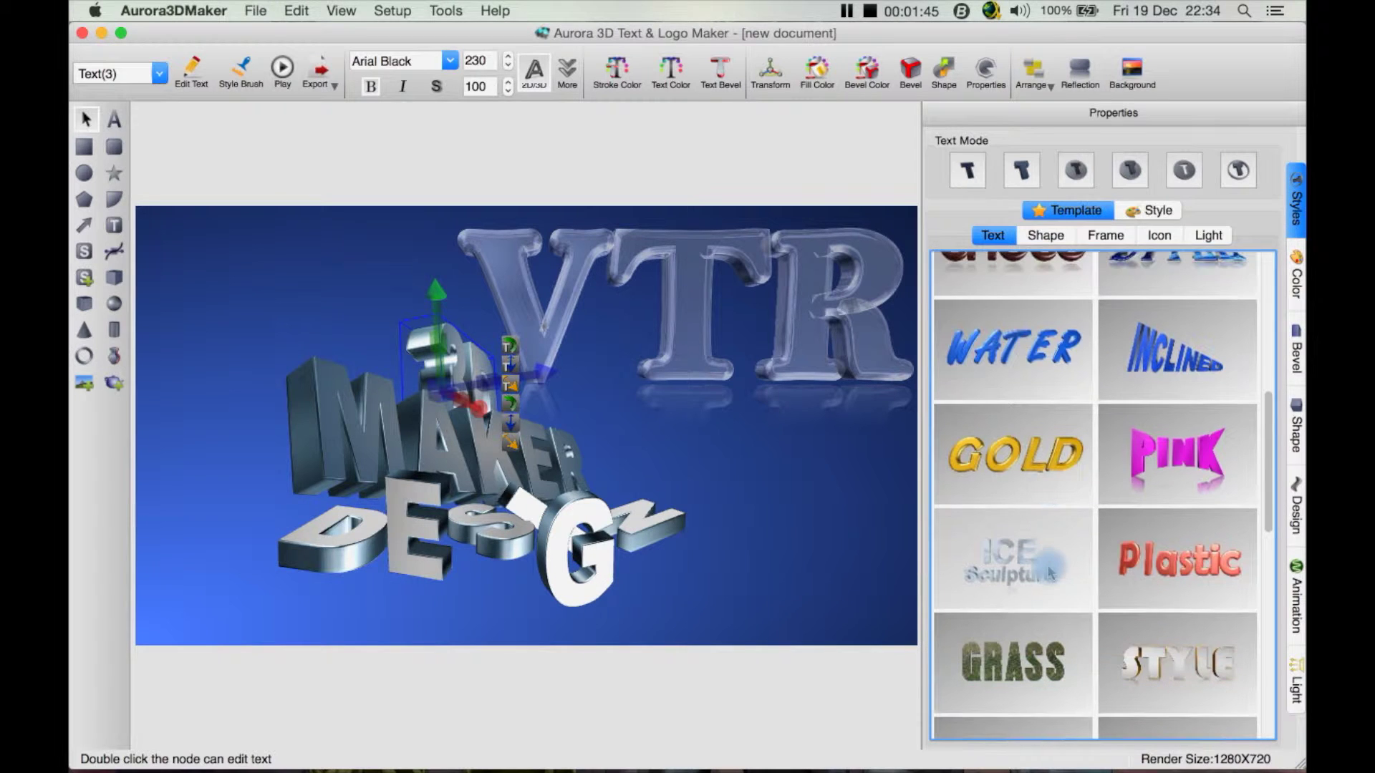
left_click(1008, 371)
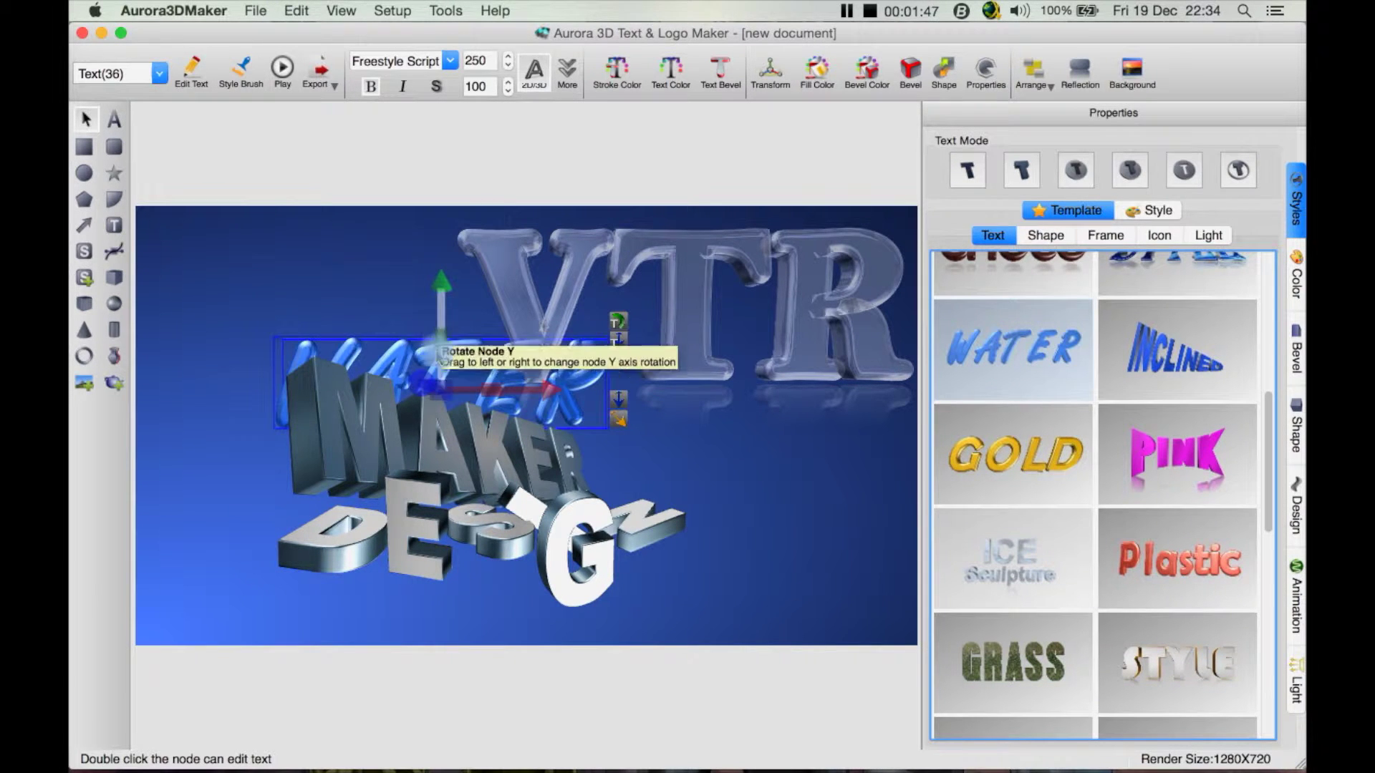
left_click(397, 363)
left_click_drag(398, 364, 276, 275)
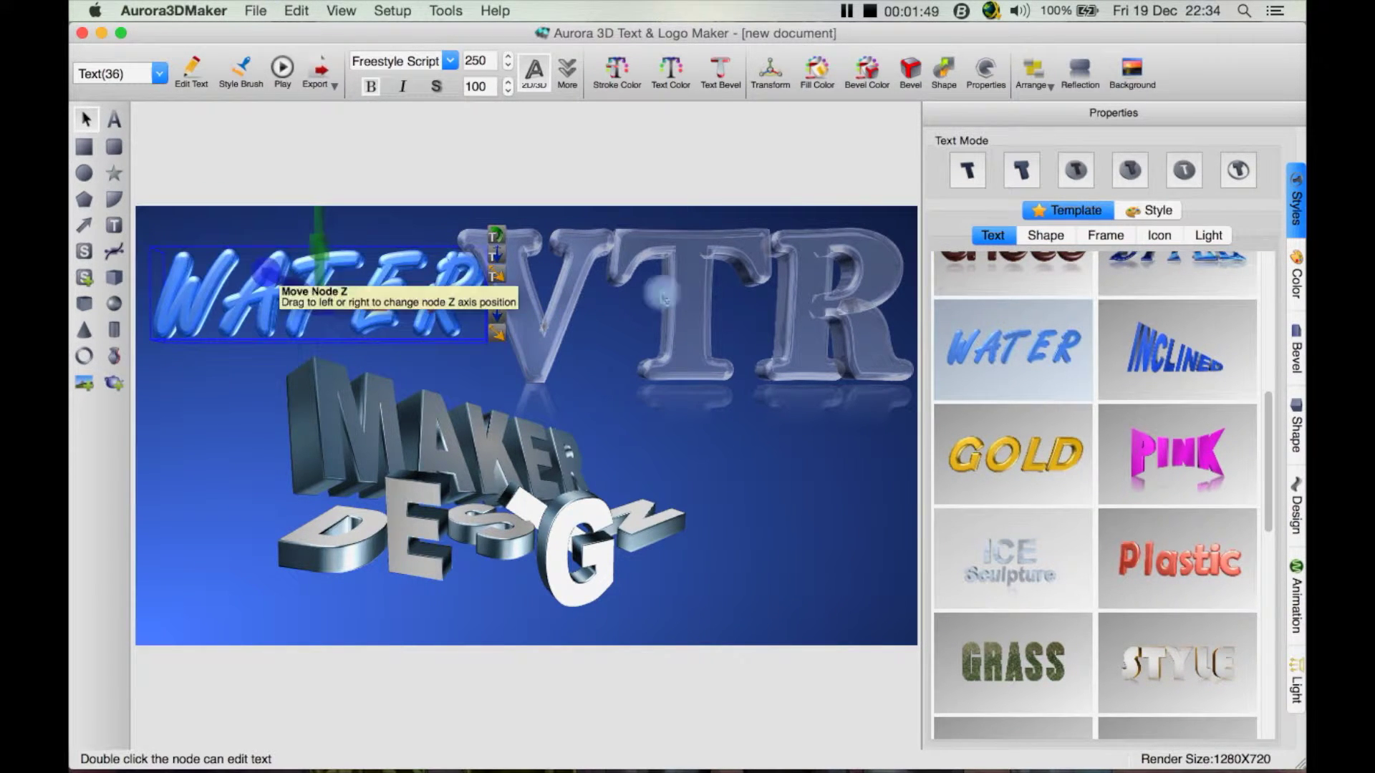
Try the Plastic, Metal, IRON MAN and HTML5 styles on the text
scroll(1144, 580, "down", 3)
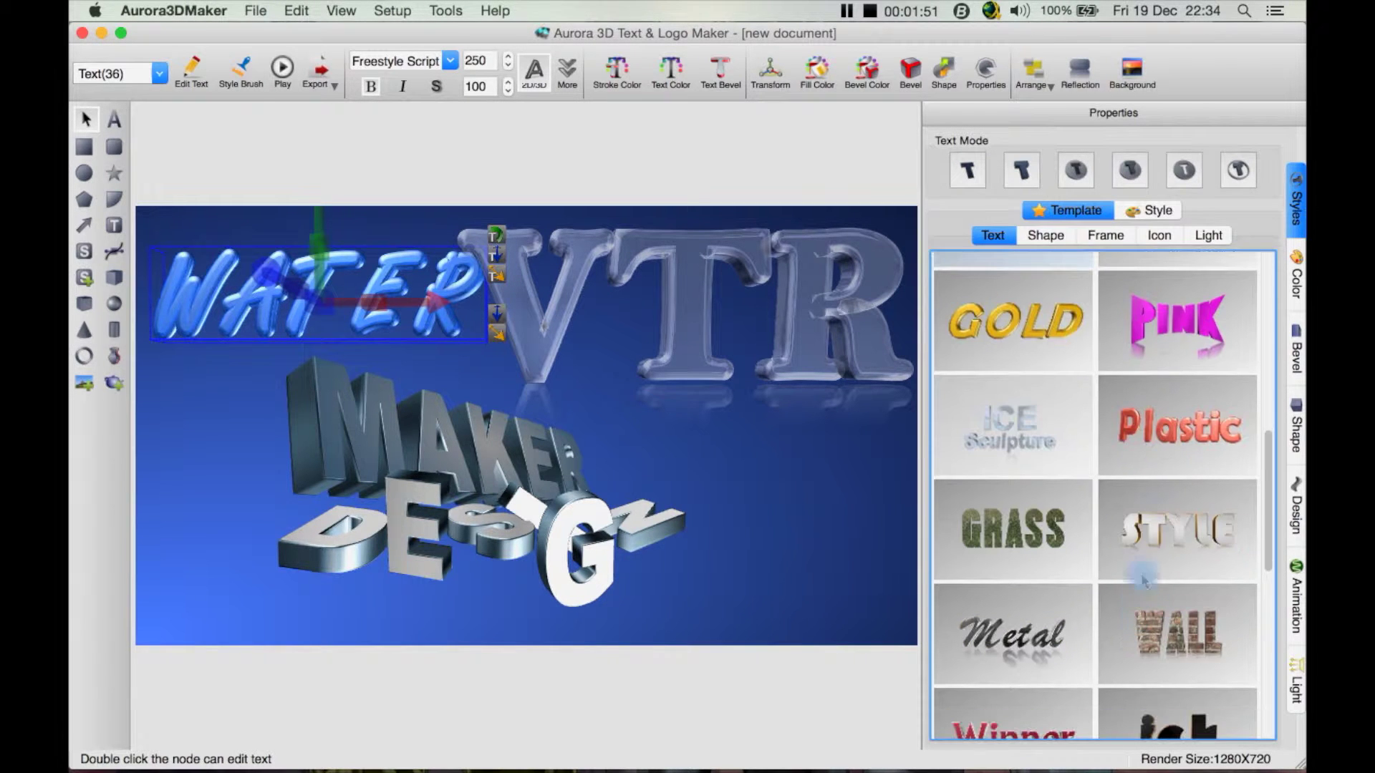
left_click(1165, 446)
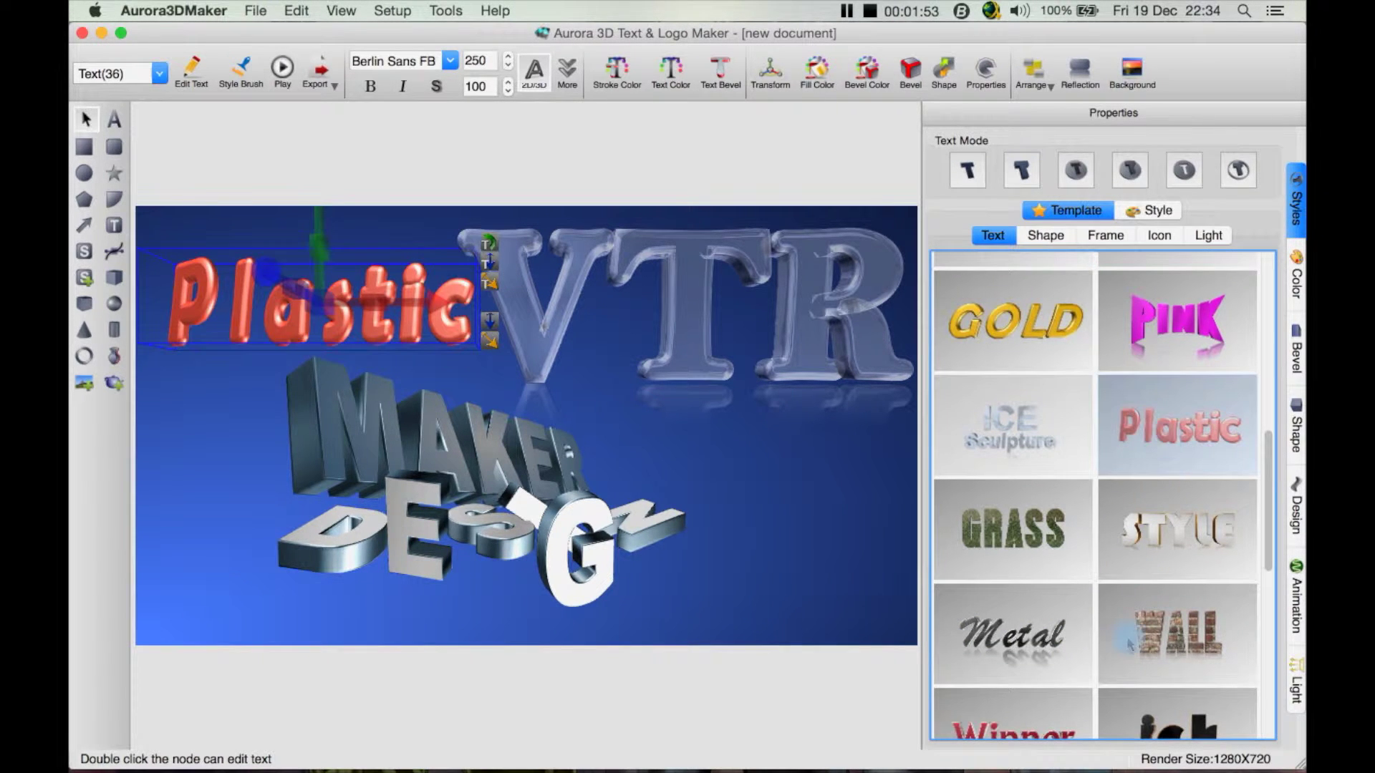
scroll(1127, 643, "down", 5)
left_click(1033, 450)
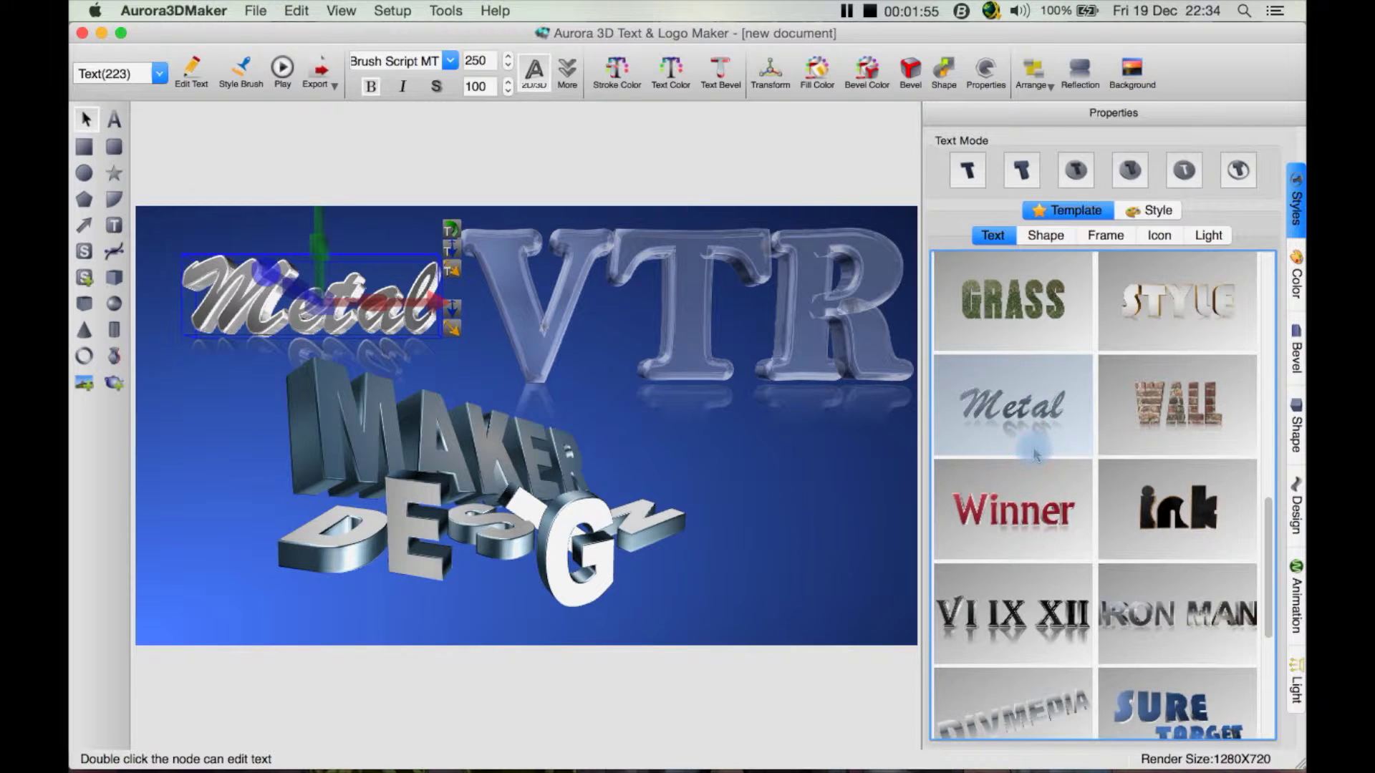
scroll(1044, 499, "down", 5)
left_click(1158, 414)
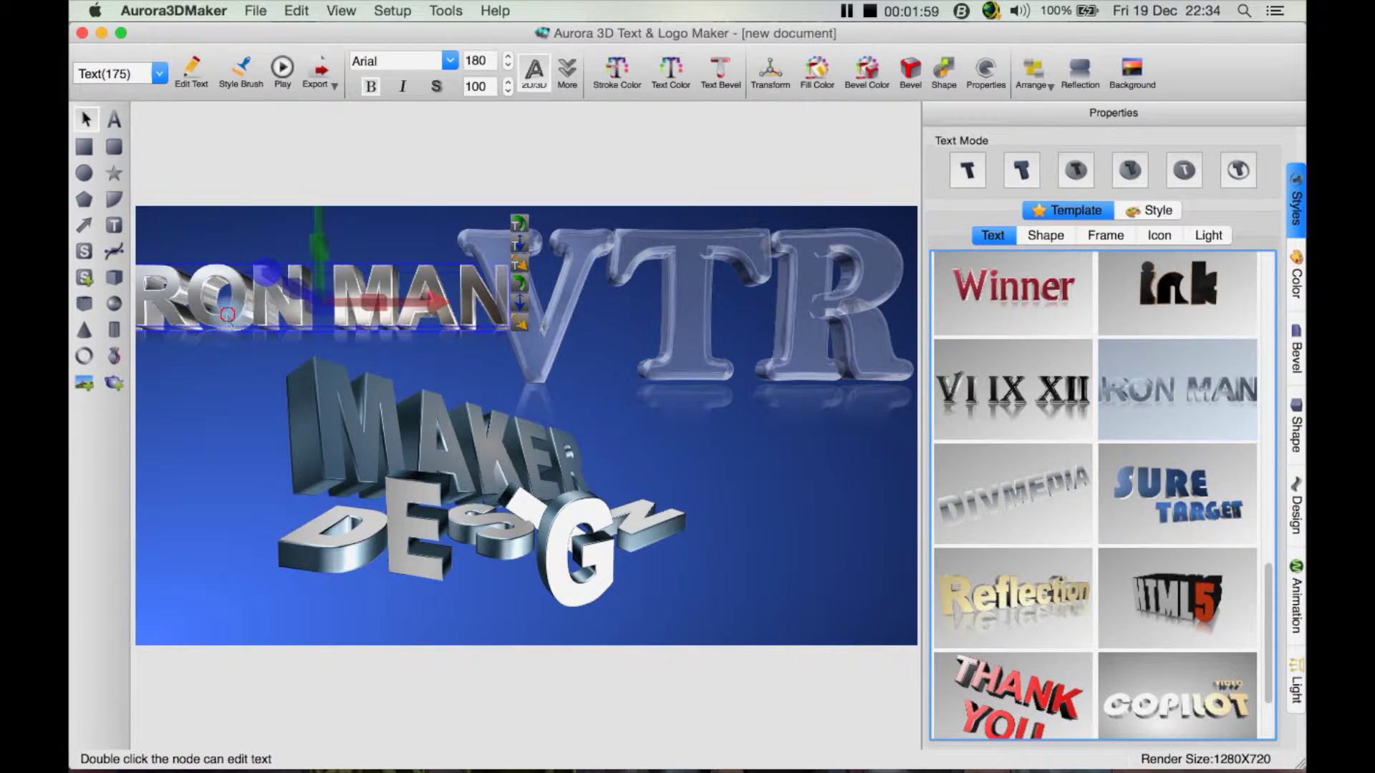
left_click_drag(229, 319, 278, 353)
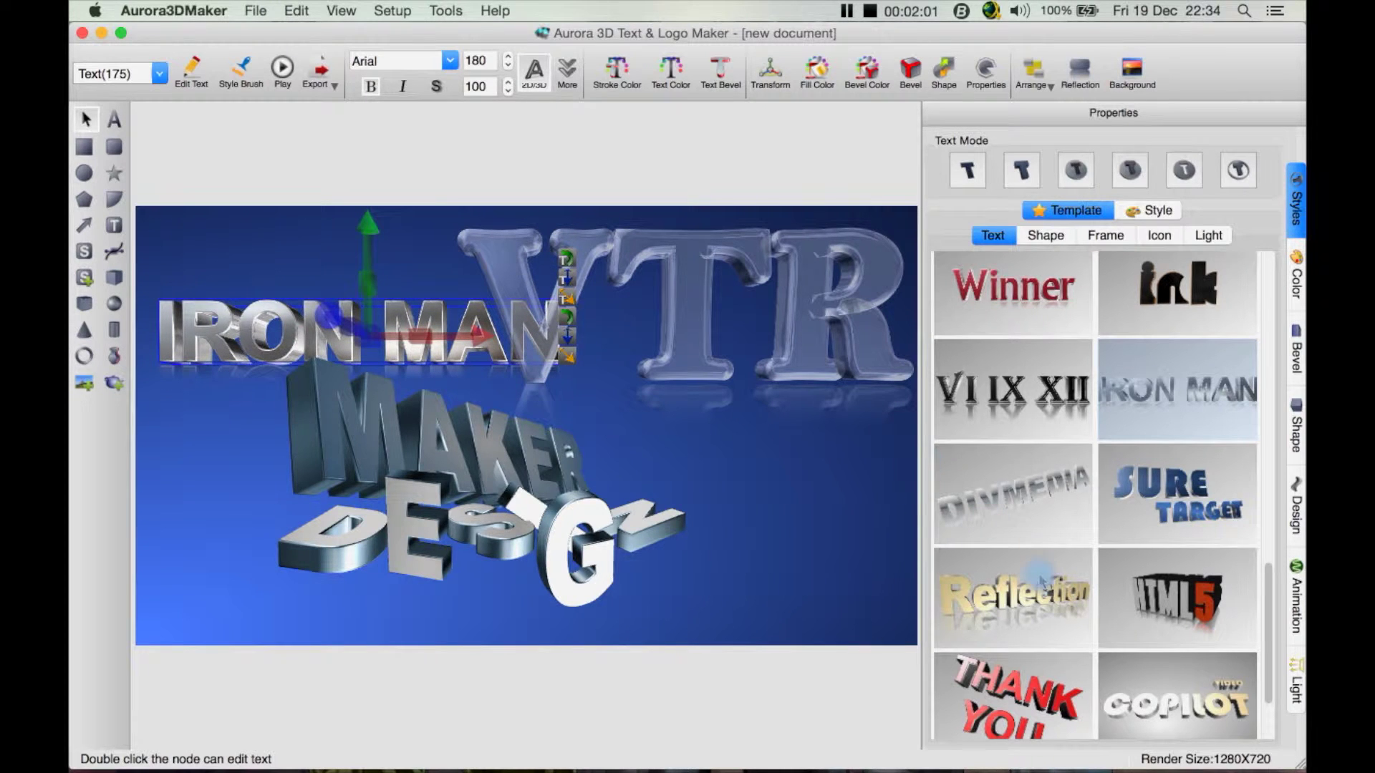
scroll(1040, 579, "down", 3)
left_click(1186, 455)
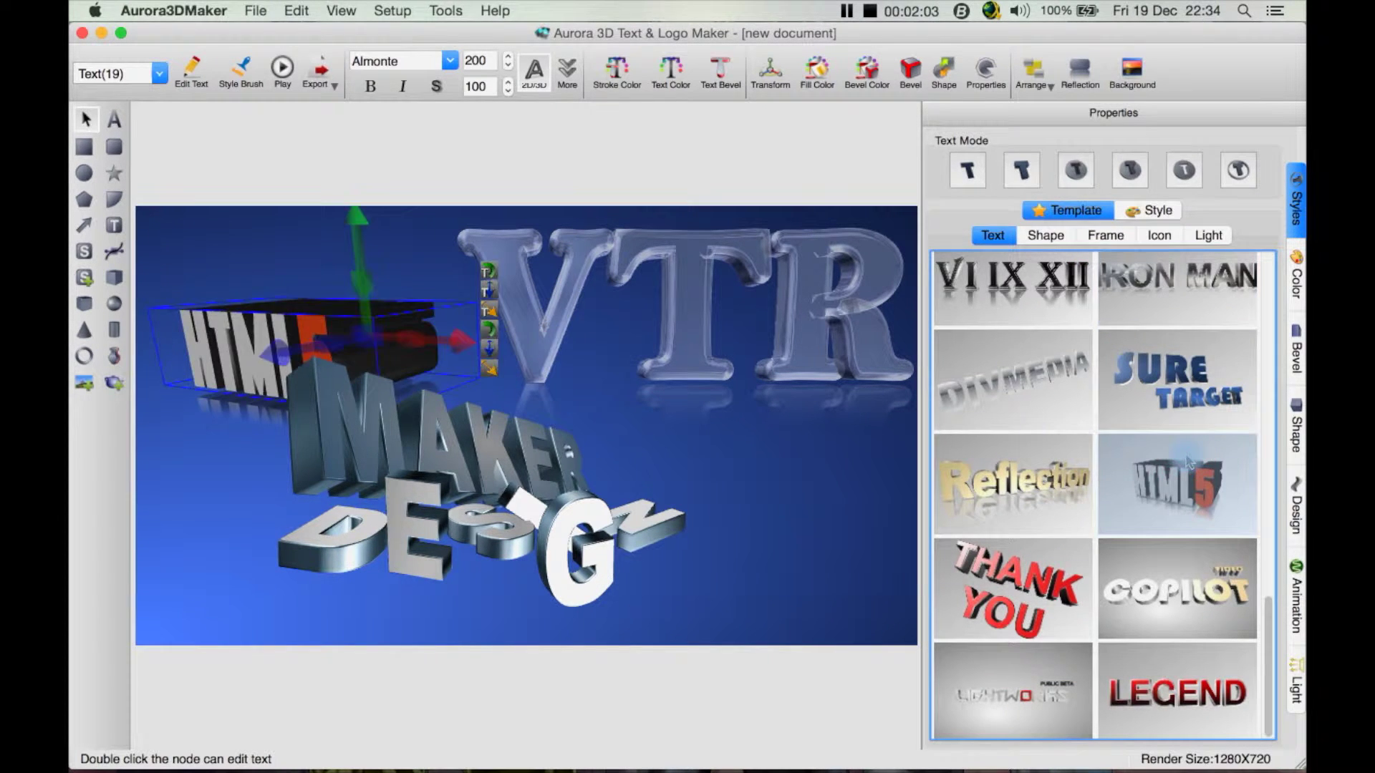
Try the Reflection and LEGEND templates, then settle on the cyan Crystal template
left_click(1038, 462)
scroll(1046, 560, "down", 1)
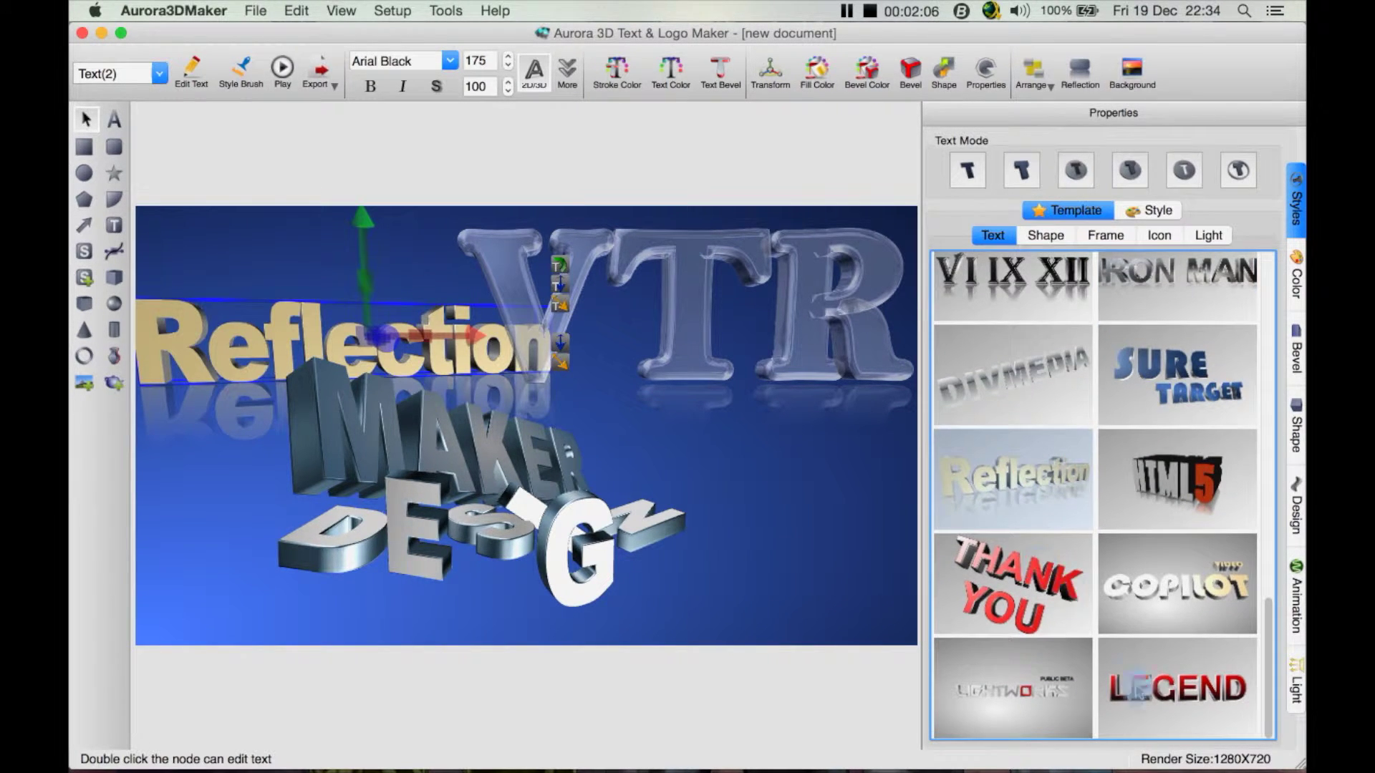
left_click(1142, 701)
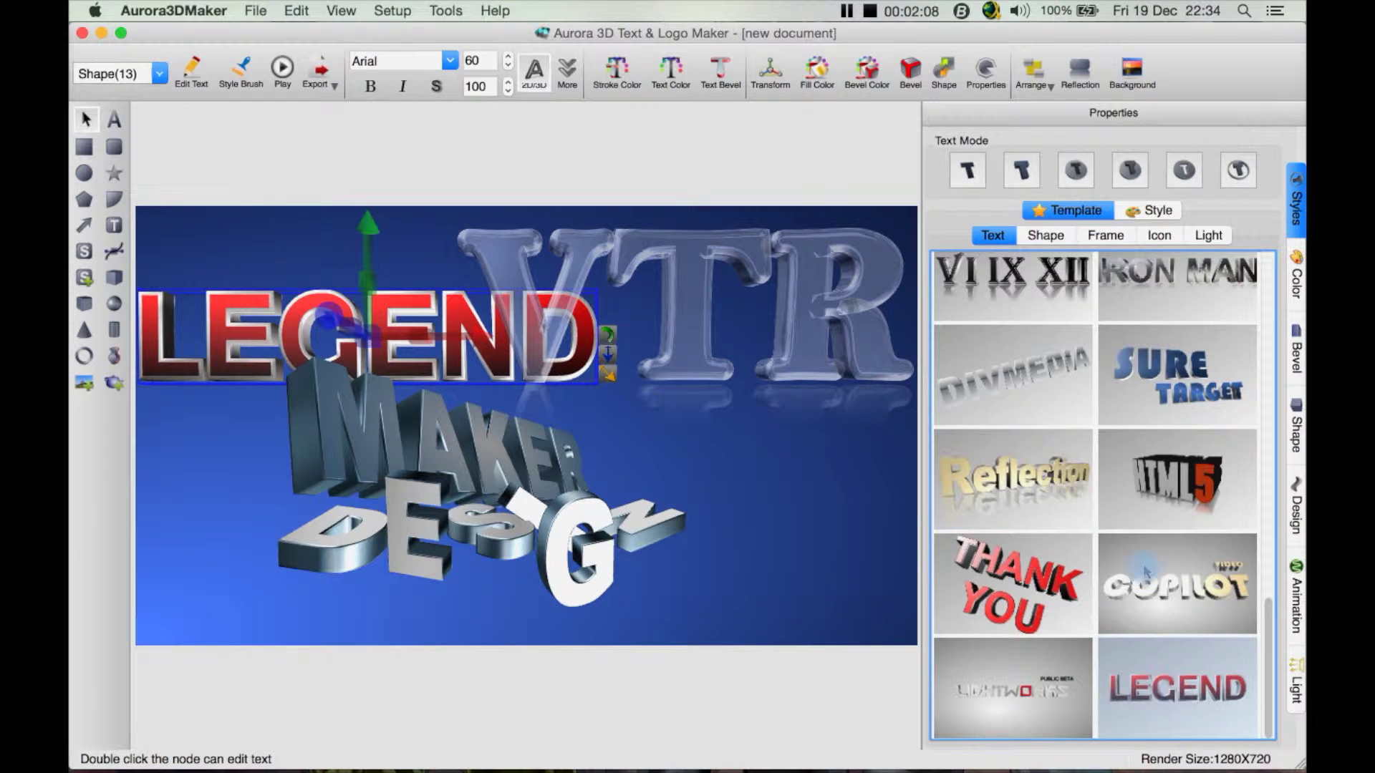
scroll(1146, 571, "up", 10)
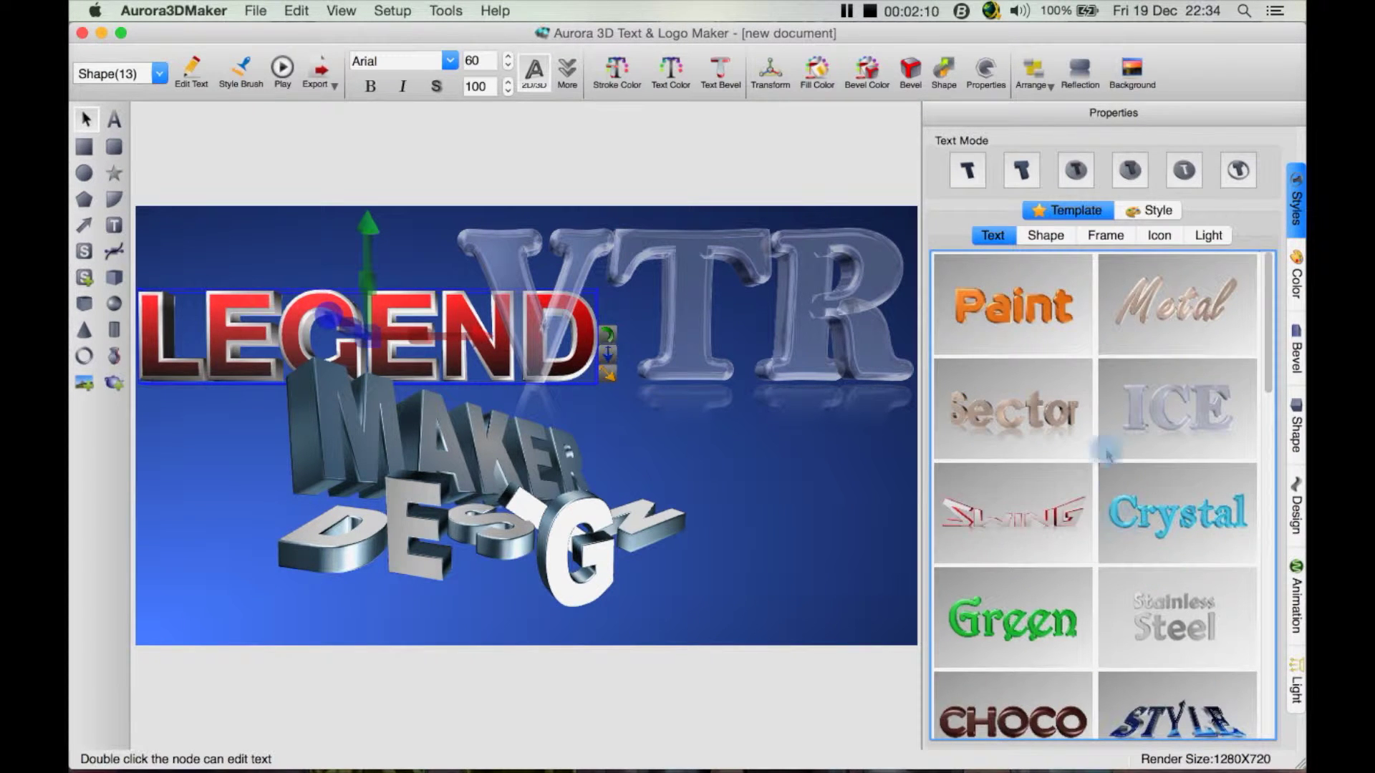
left_click(1146, 489)
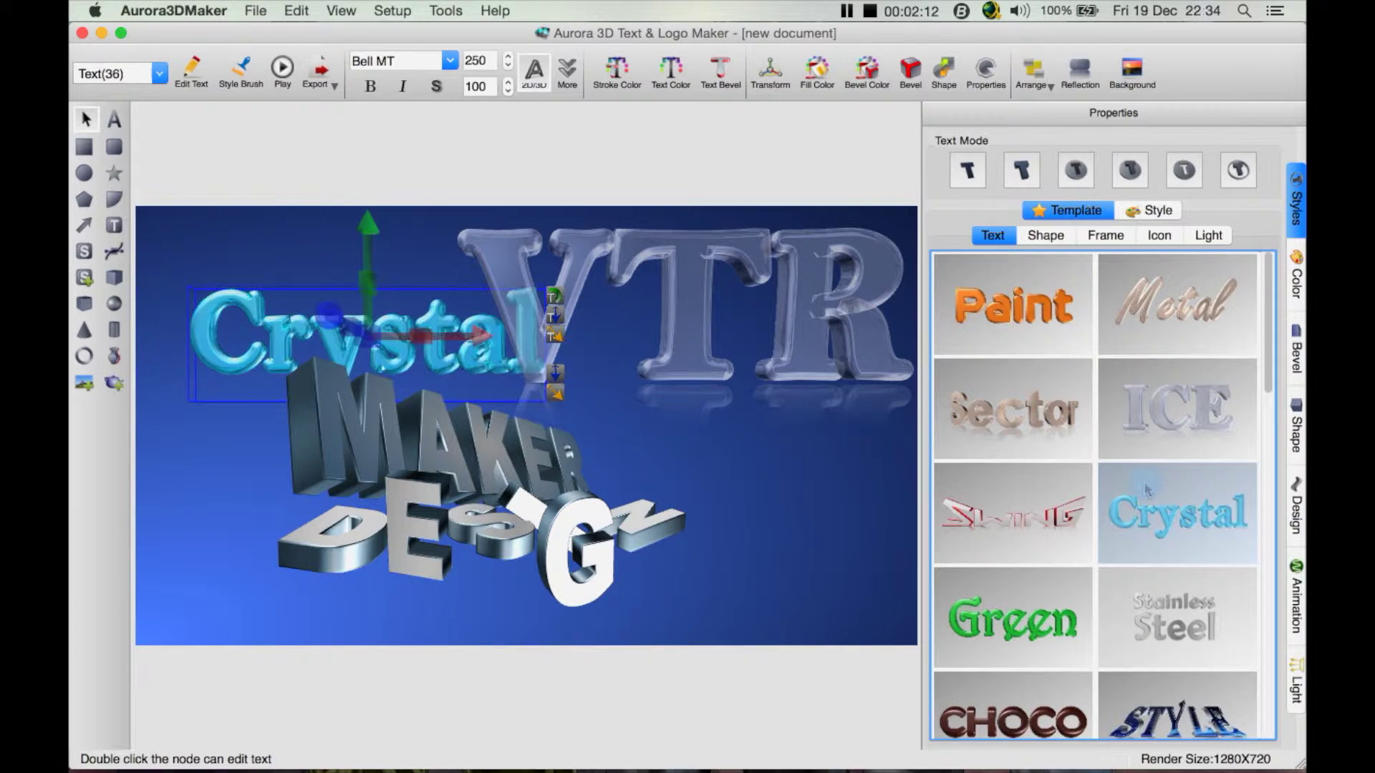
Draw a seven-point curved freehand outline, close it at node 0, and save it as a 3D object
left_click(112, 252)
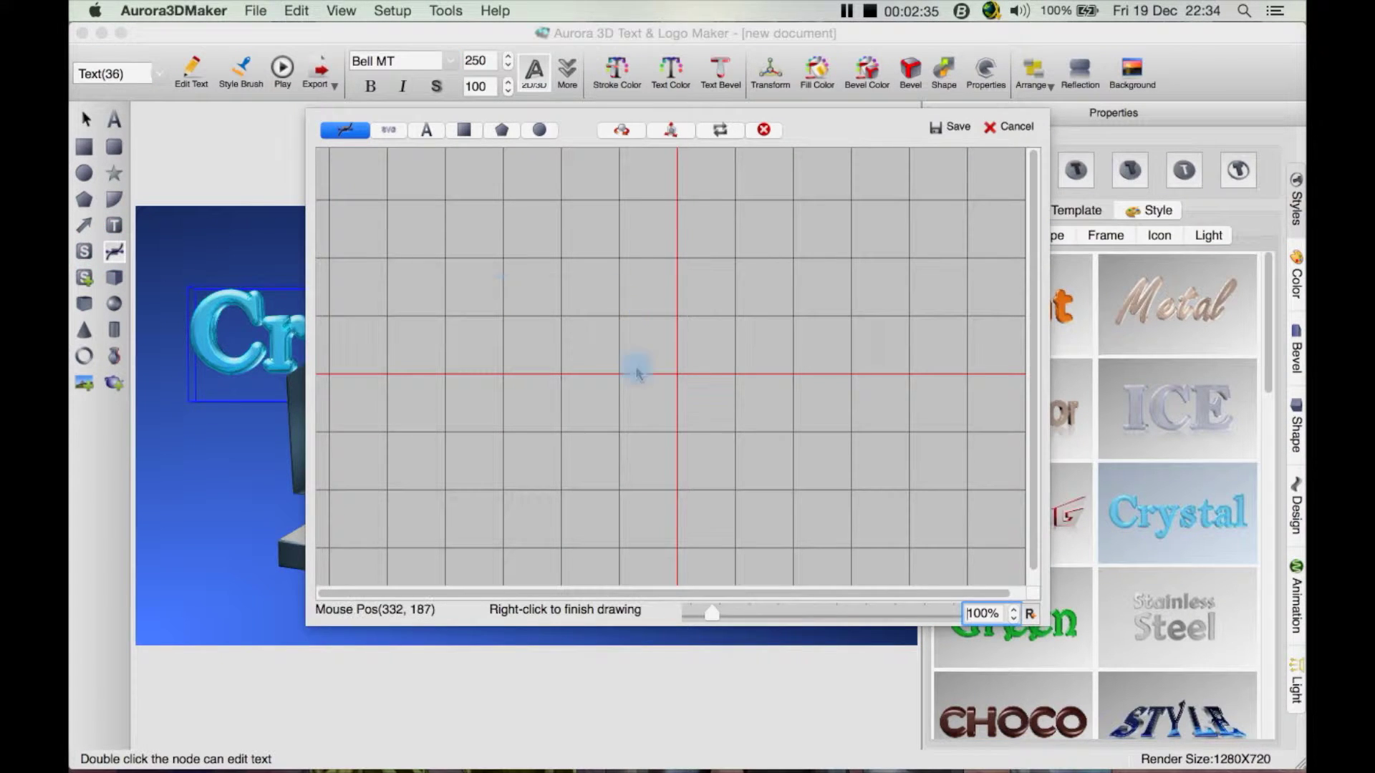
left_click(600, 338)
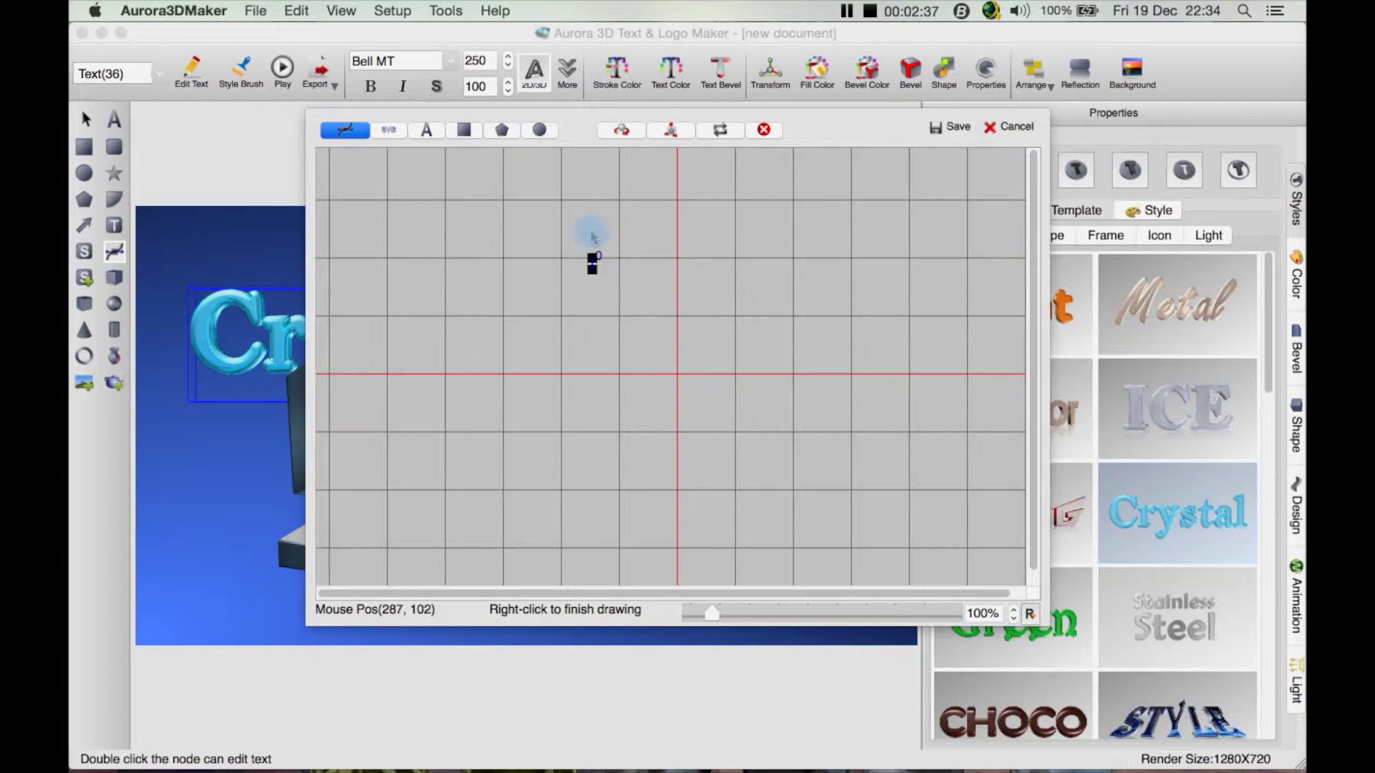
left_click_drag(589, 192, 758, 153)
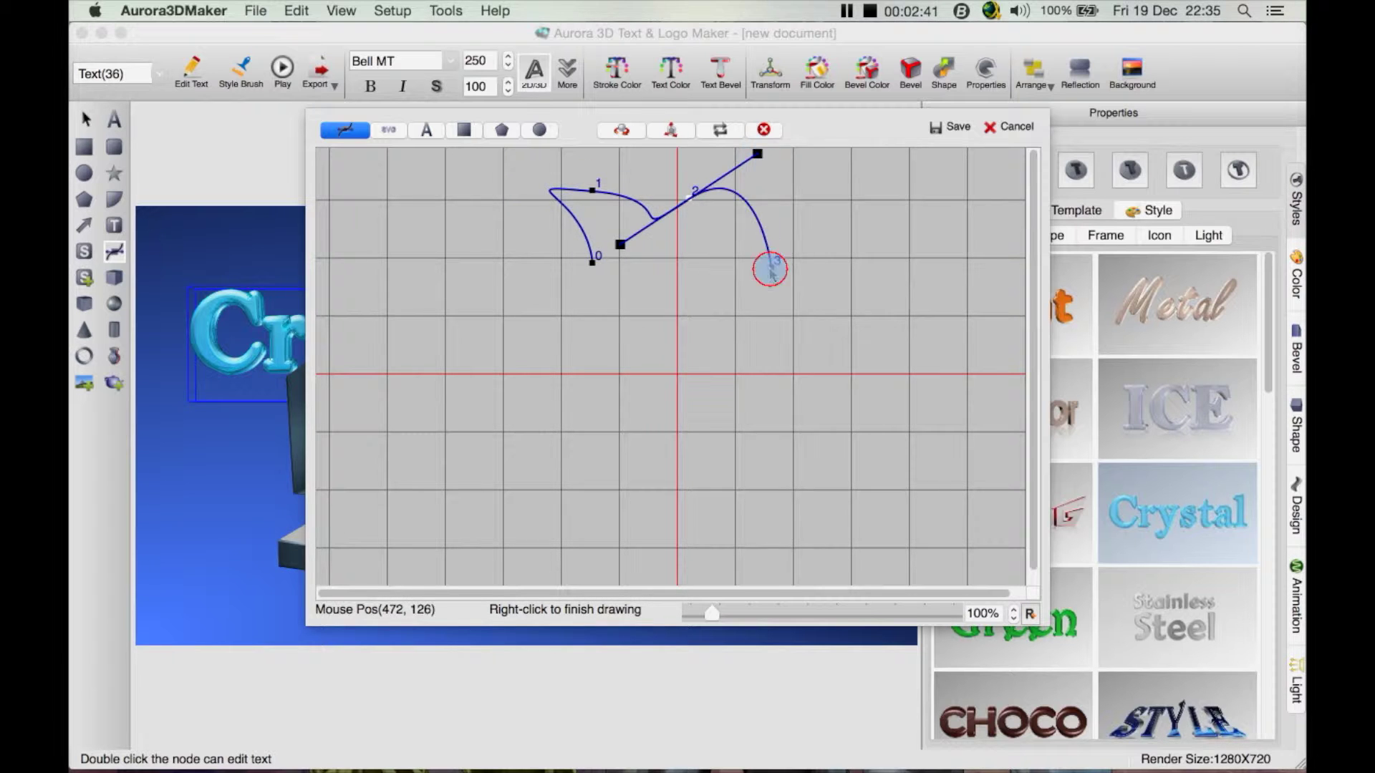
left_click_drag(772, 268, 747, 361)
left_click_drag(670, 491, 793, 515)
left_click_drag(475, 427, 428, 315)
left_click_drag(469, 258, 521, 429)
left_click_drag(571, 387, 620, 305)
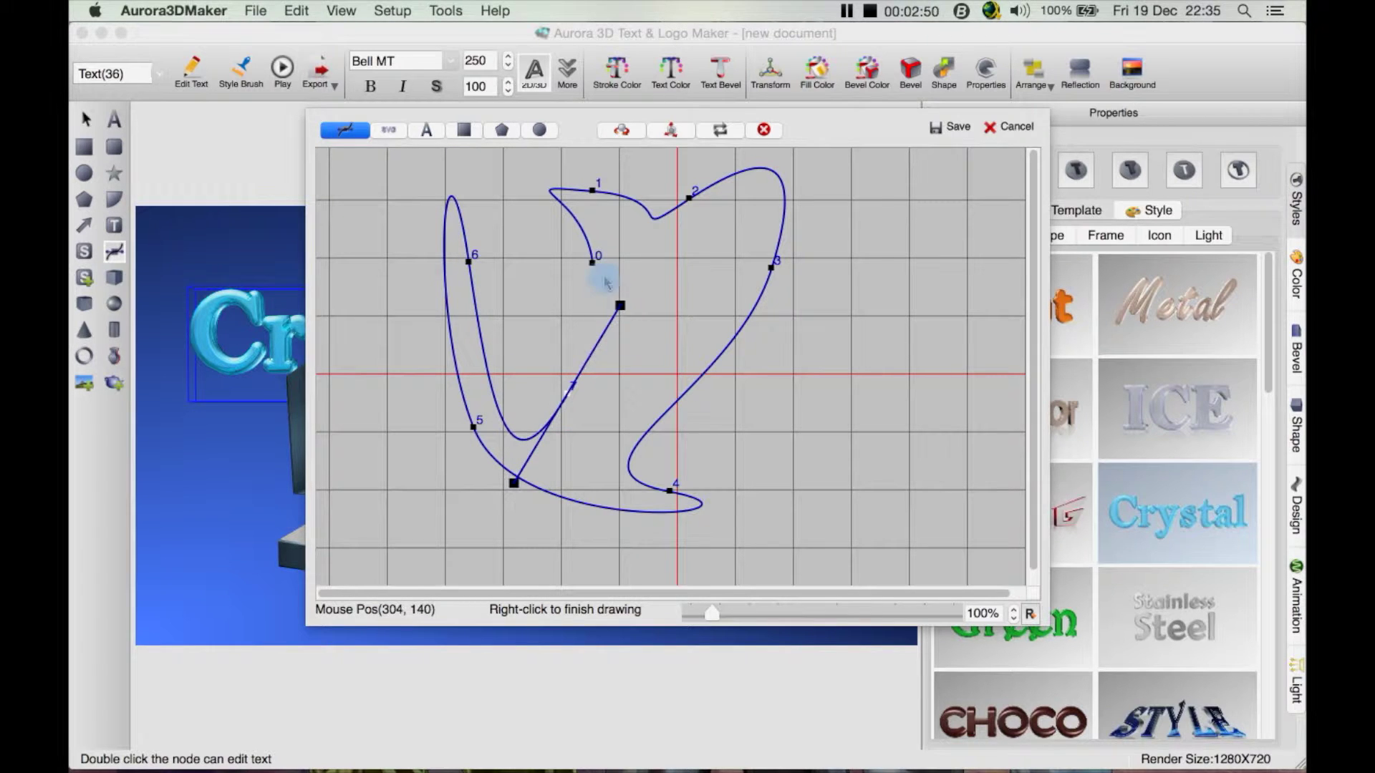
left_click(592, 264)
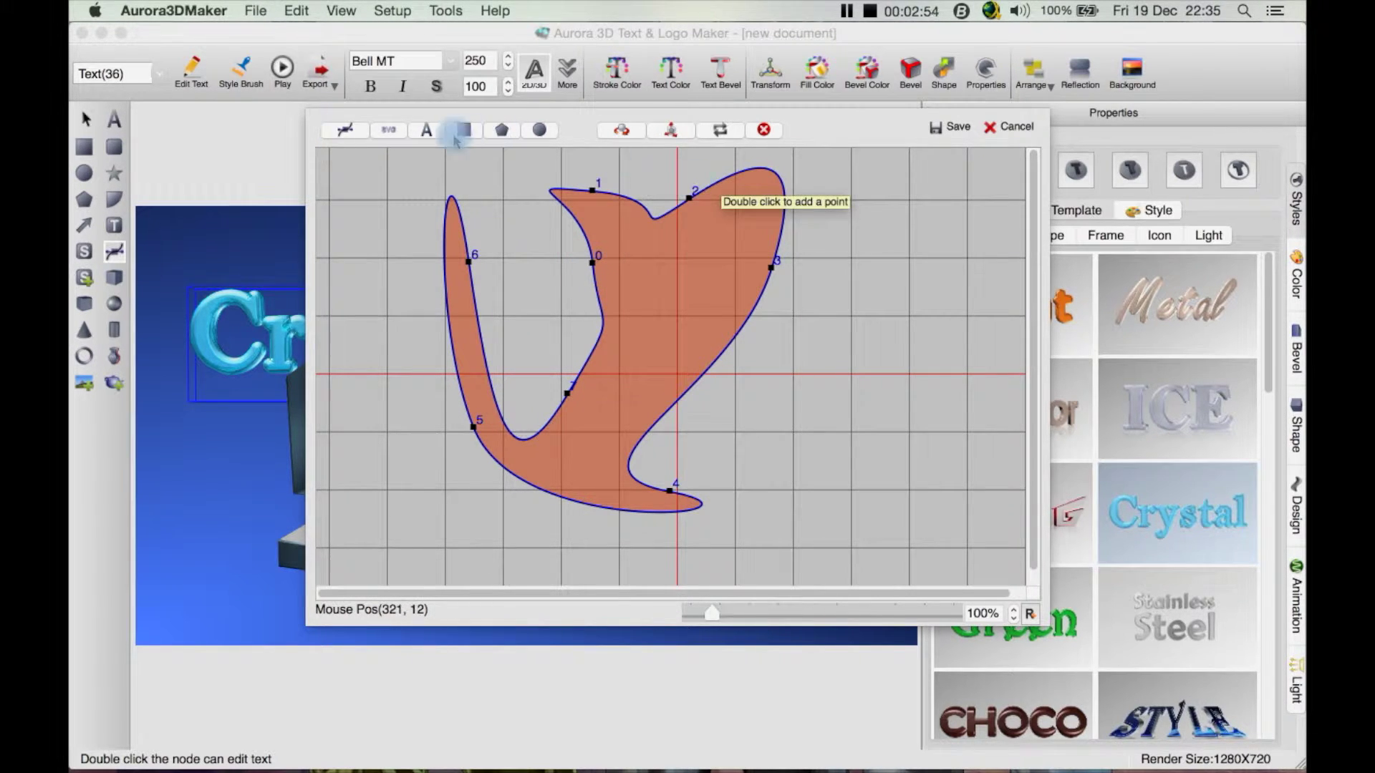
left_click(951, 127)
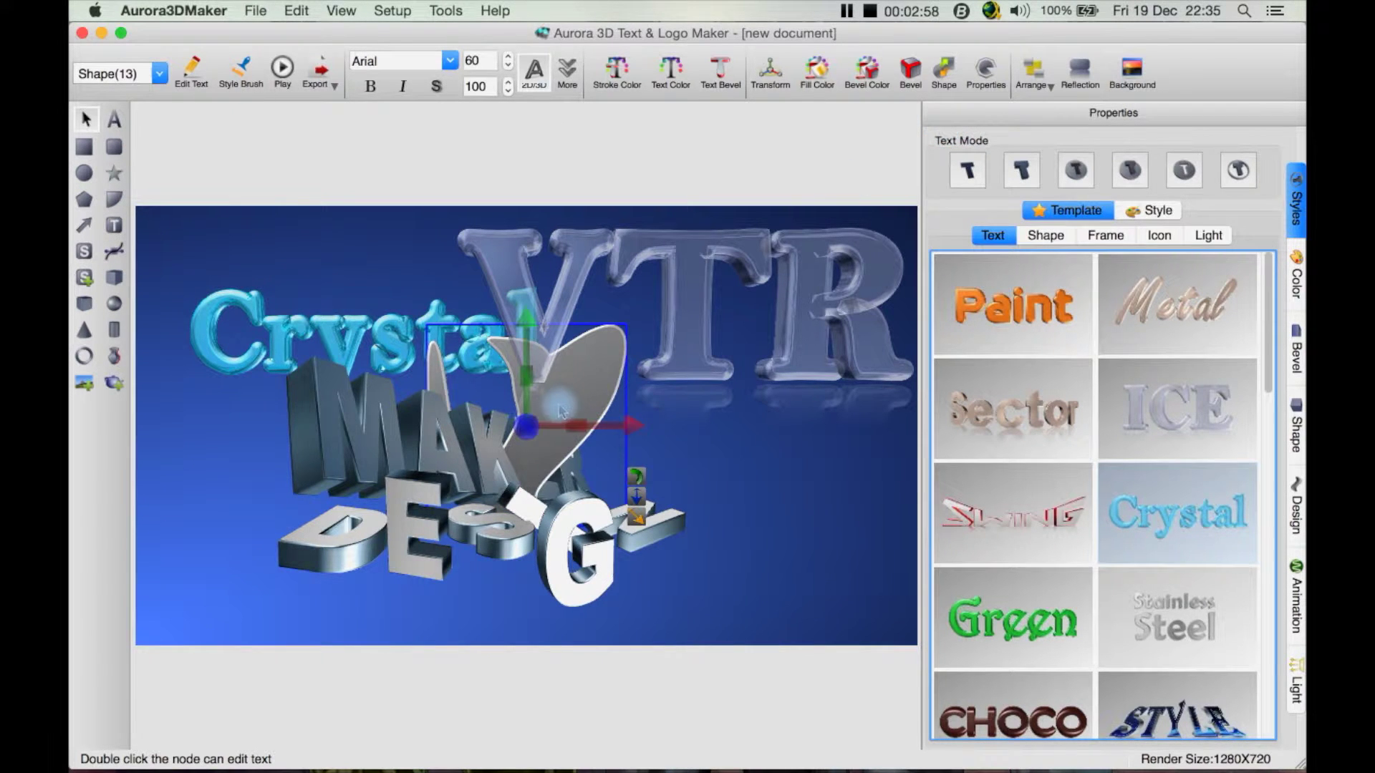
Slide the drawn shape under the VTR letters and rotate it around its Y axis
left_click_drag(549, 426, 712, 371)
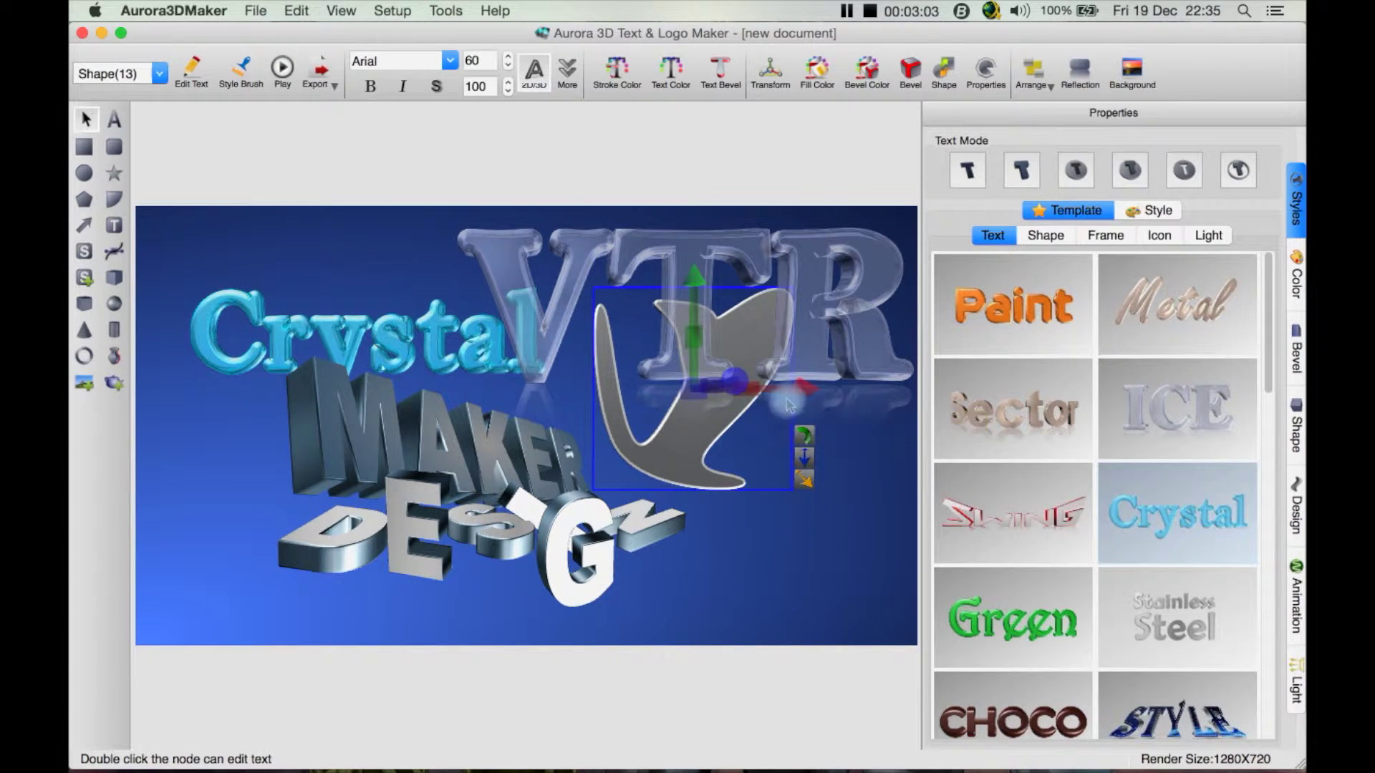
left_click_drag(800, 401, 750, 400)
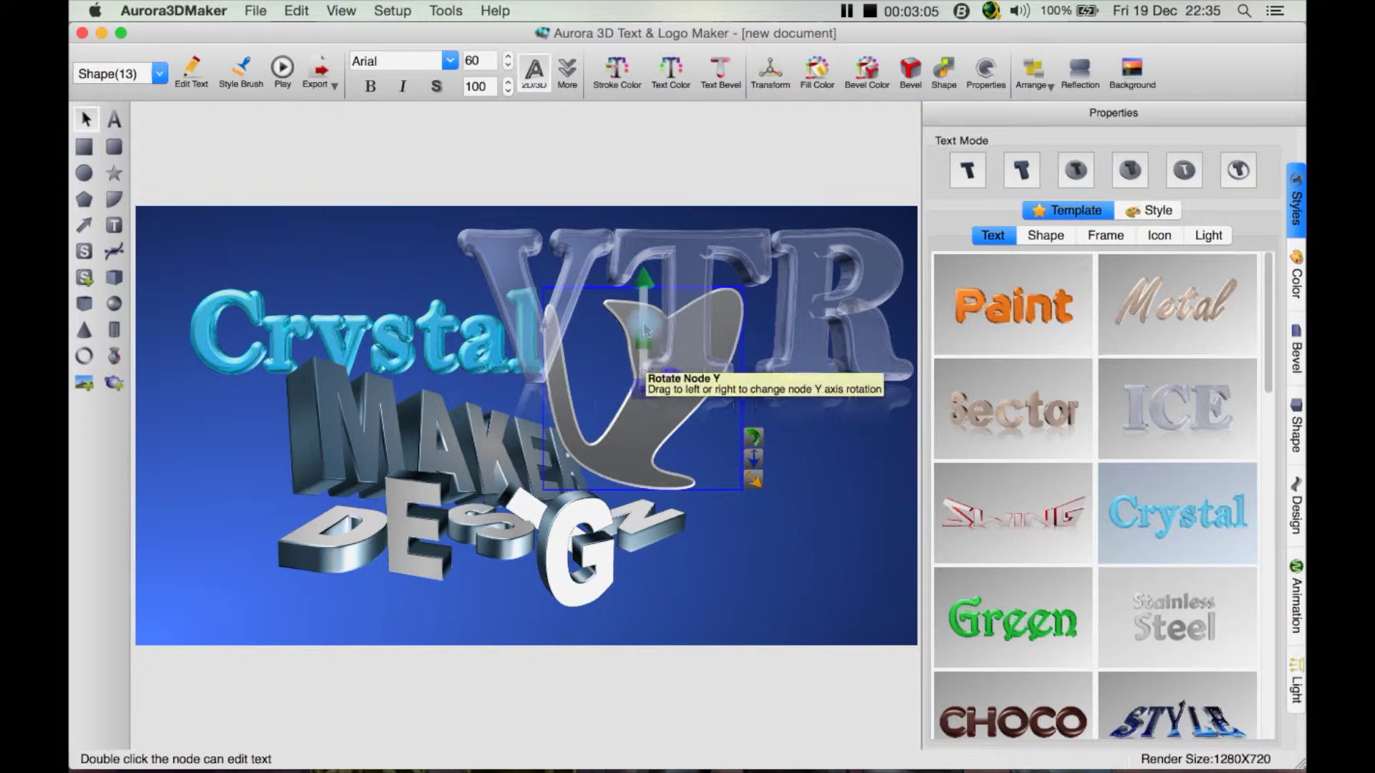
left_click_drag(645, 337, 646, 405)
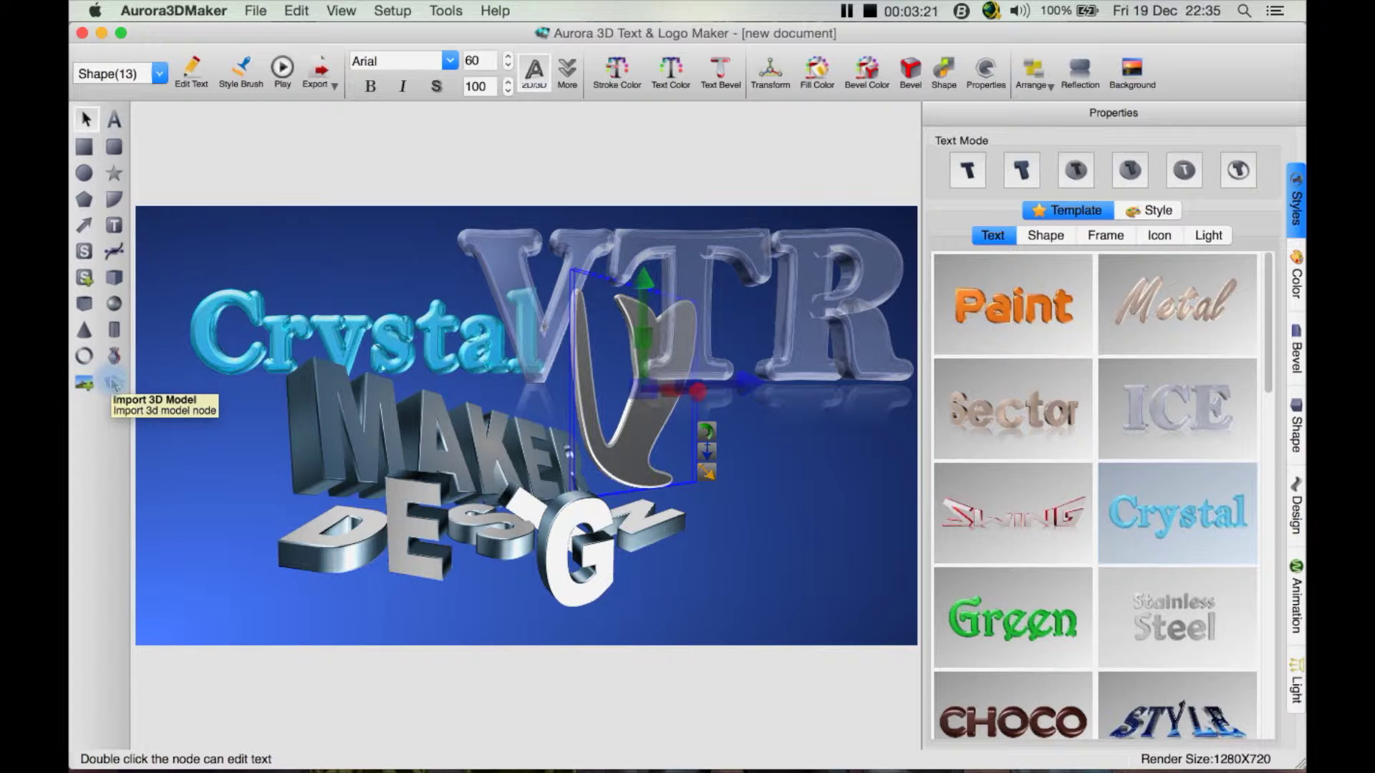
left_click(114, 384)
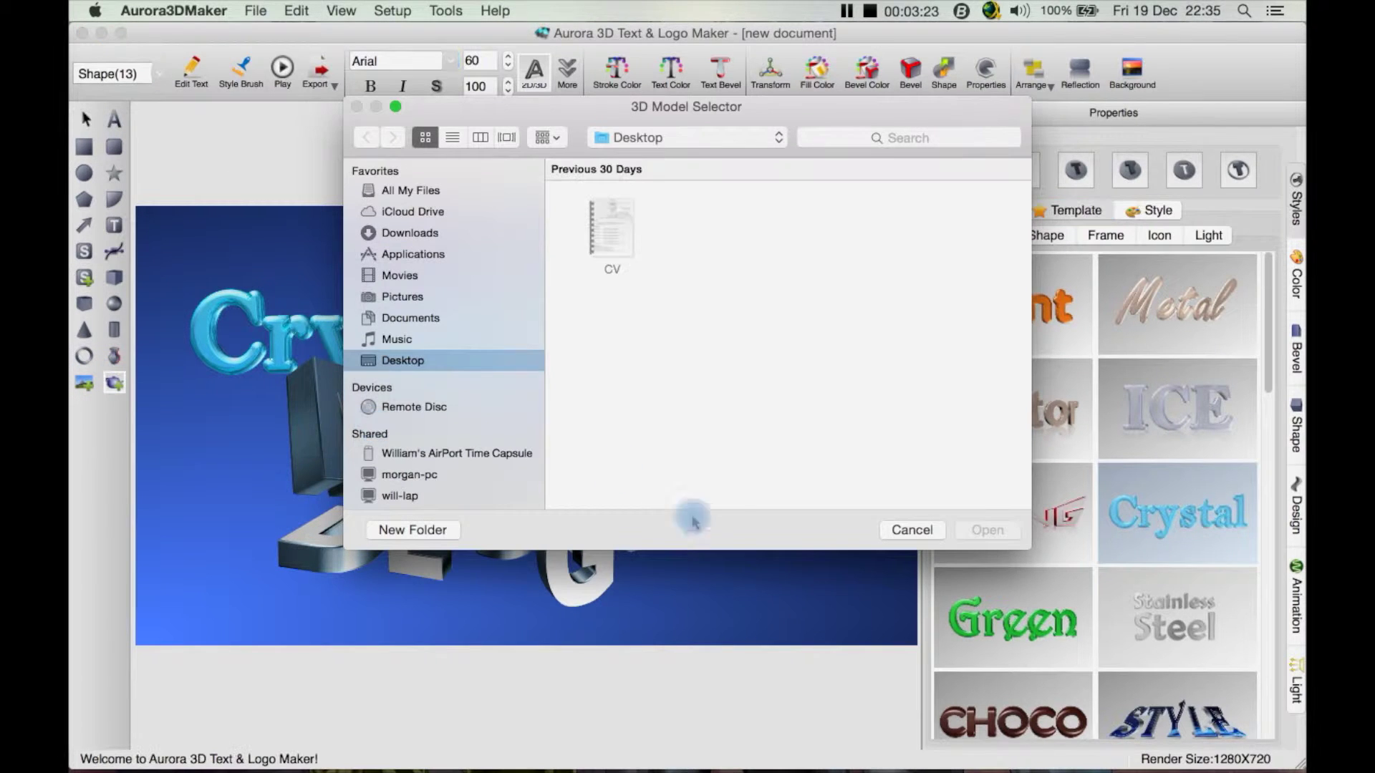
left_click(909, 530)
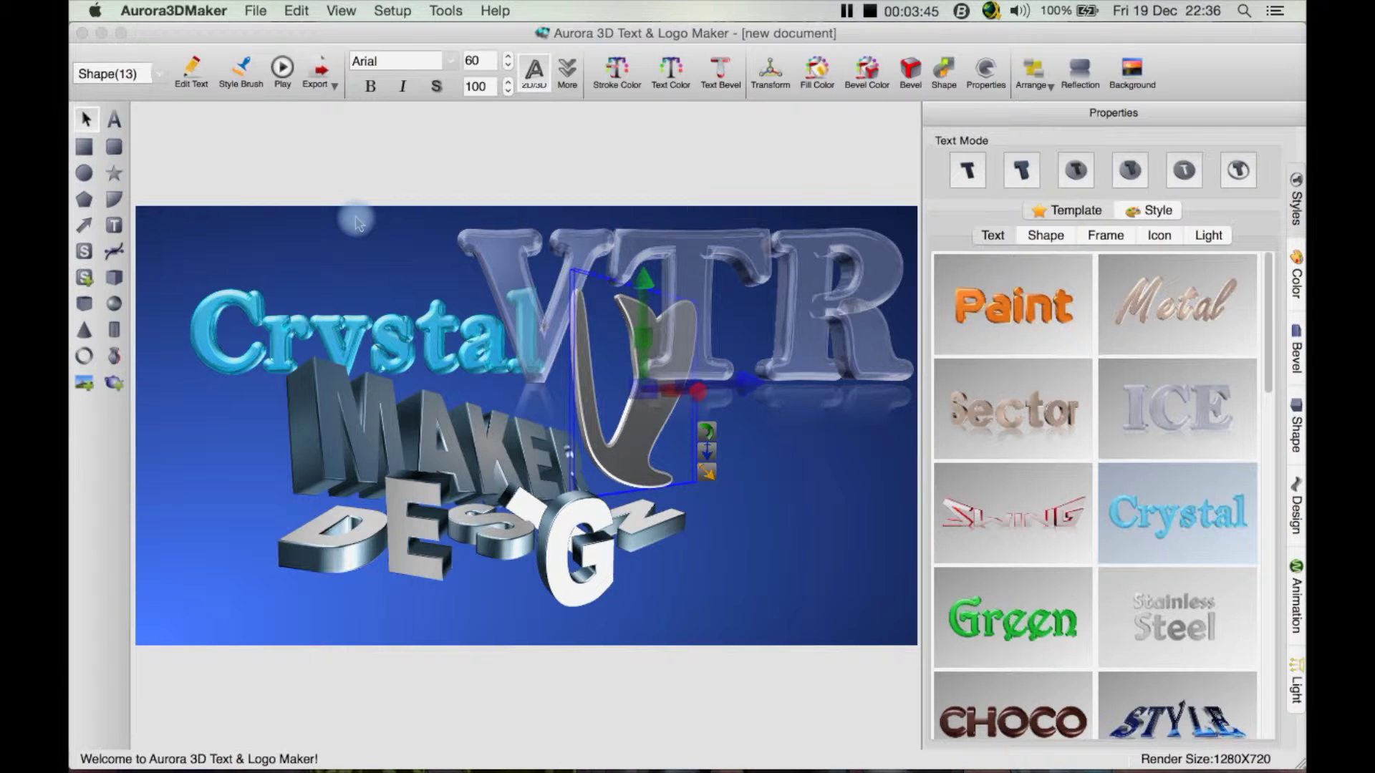
left_click(426, 199)
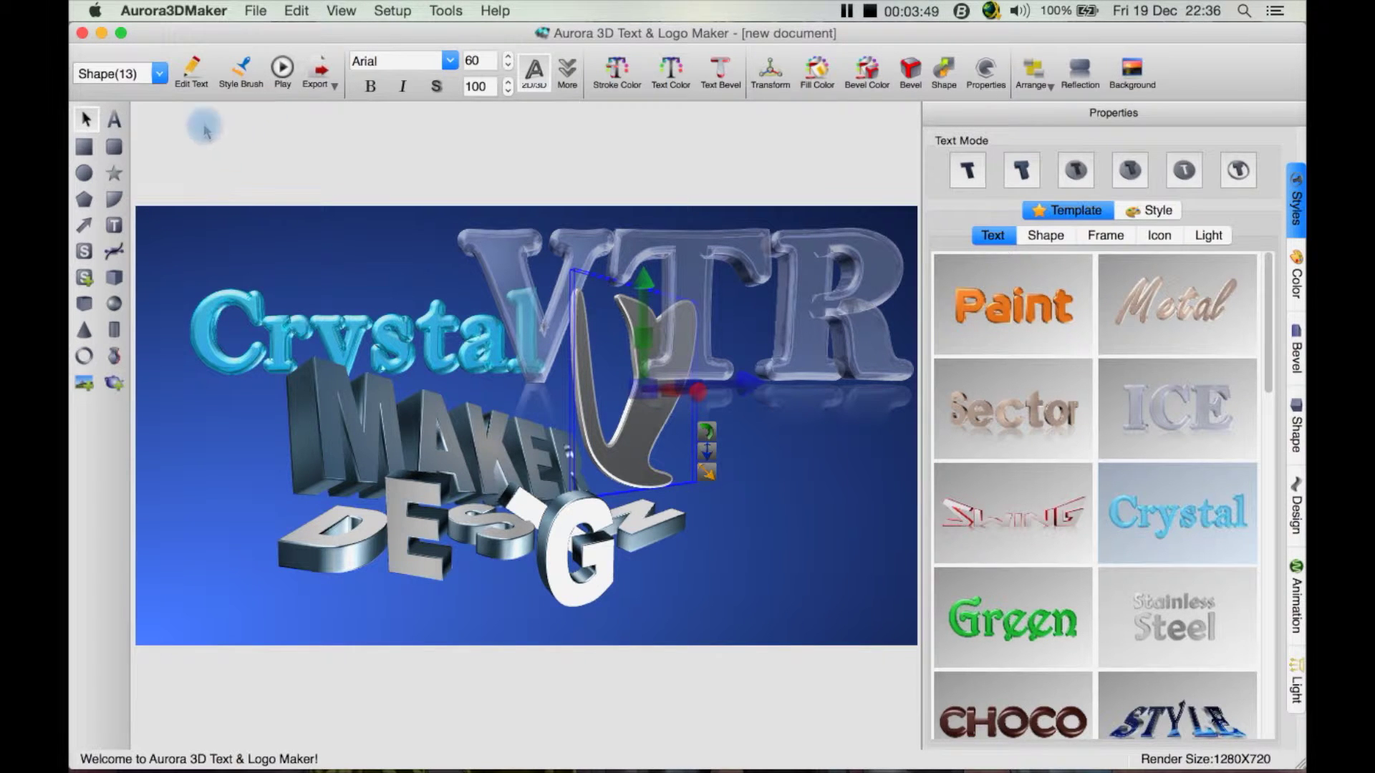
Play and stop the animation preview, then show the image or animation export choices
left_click(160, 74)
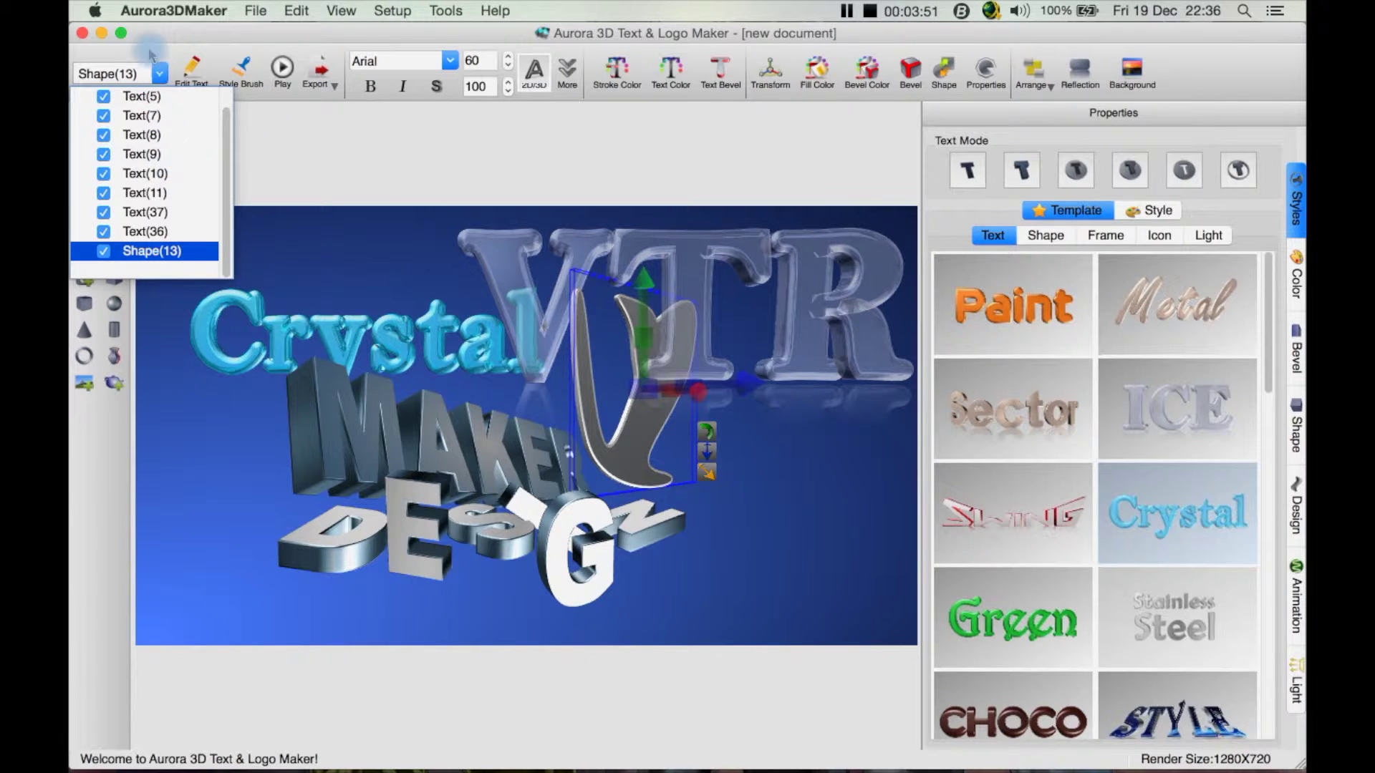
left_click(329, 144)
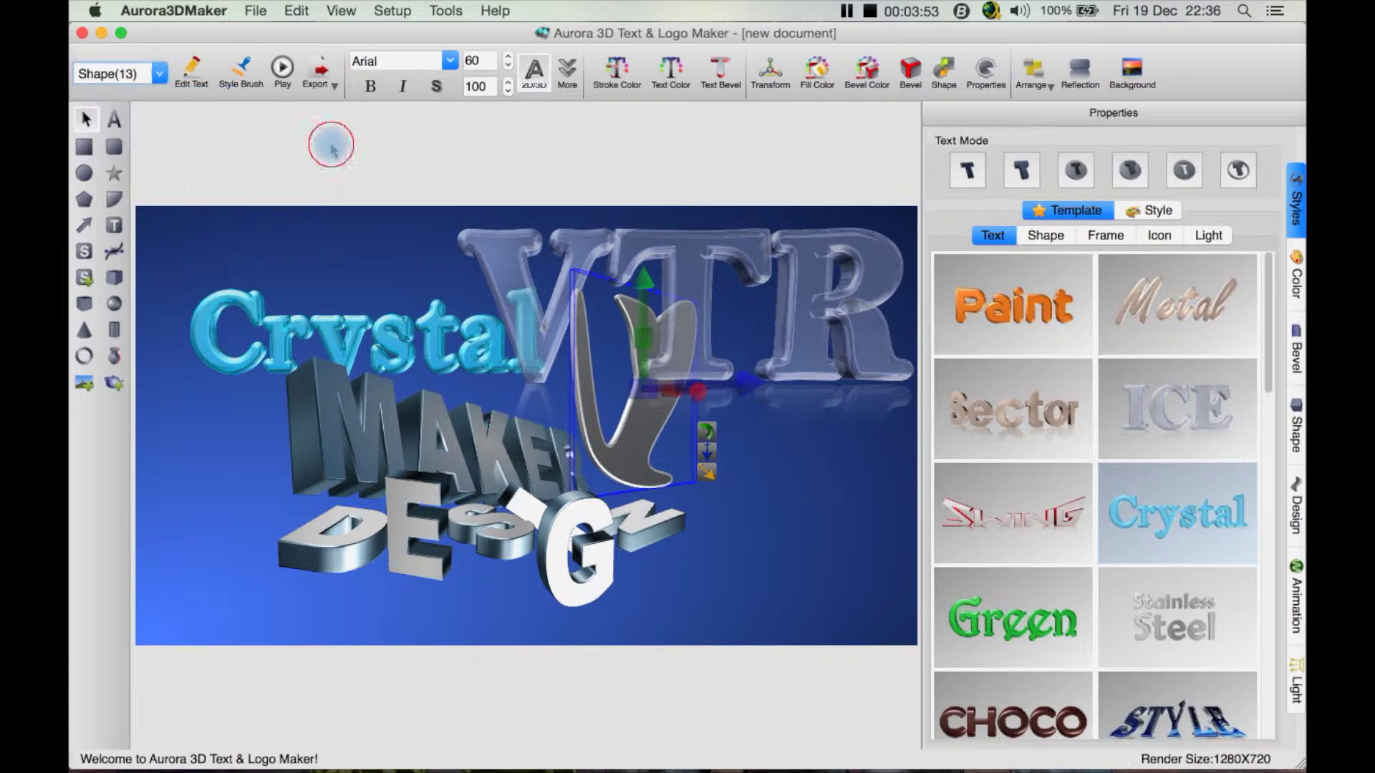
left_click(194, 86)
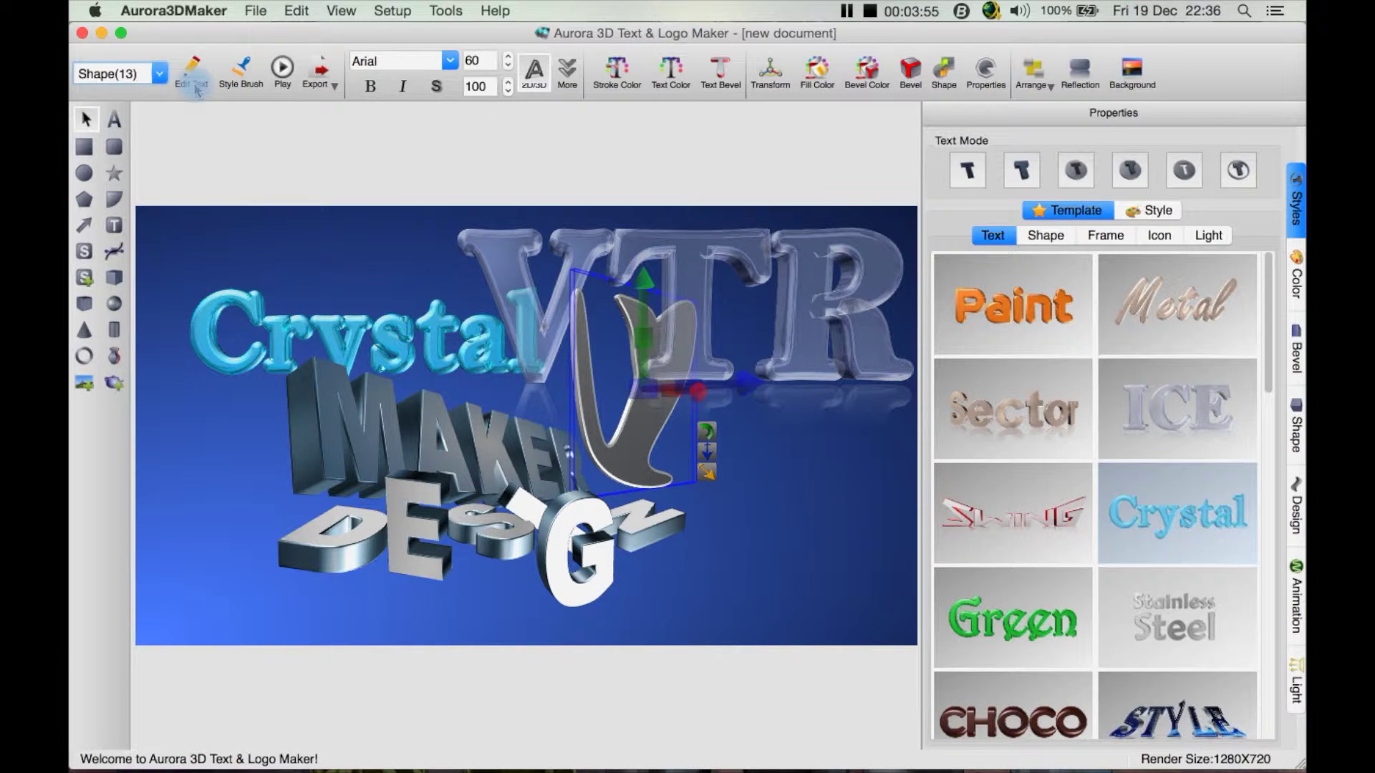
left_click(289, 88)
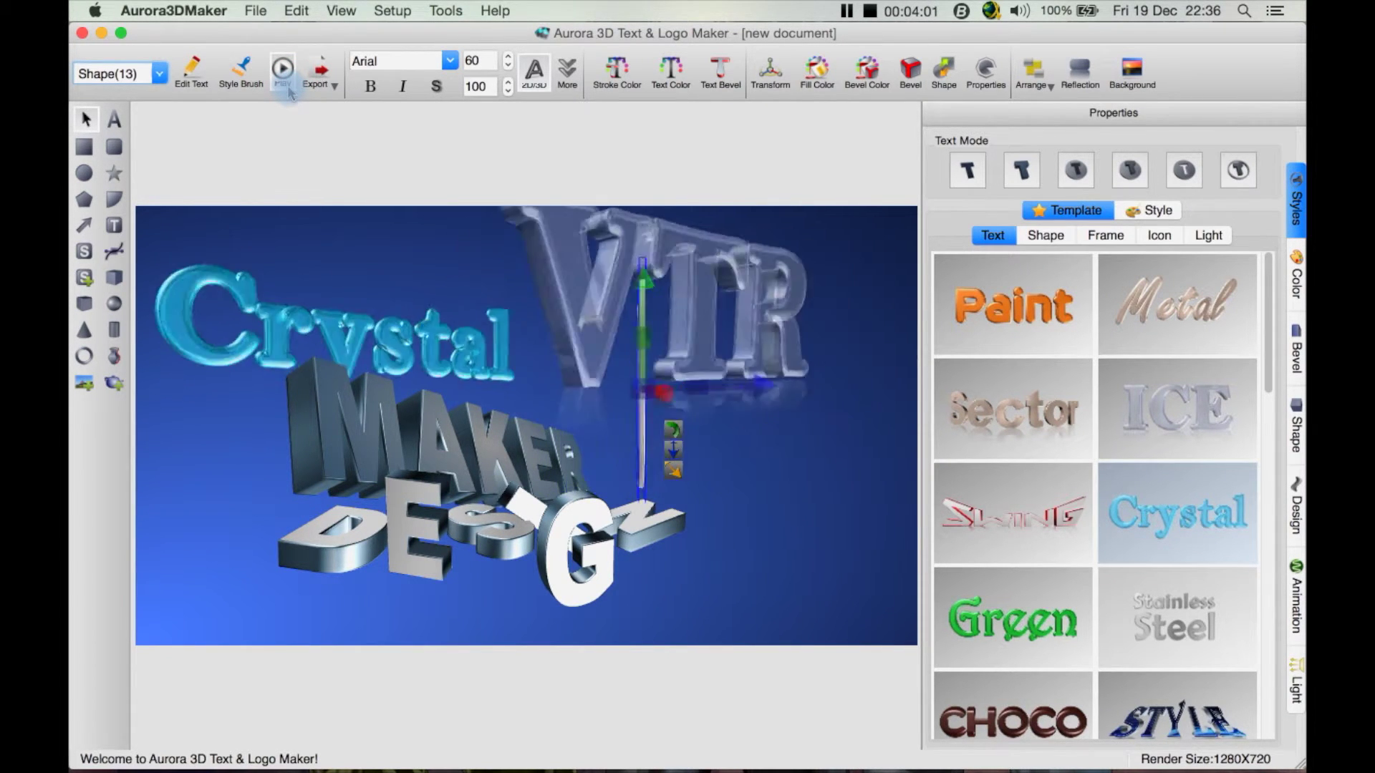
left_click(286, 86)
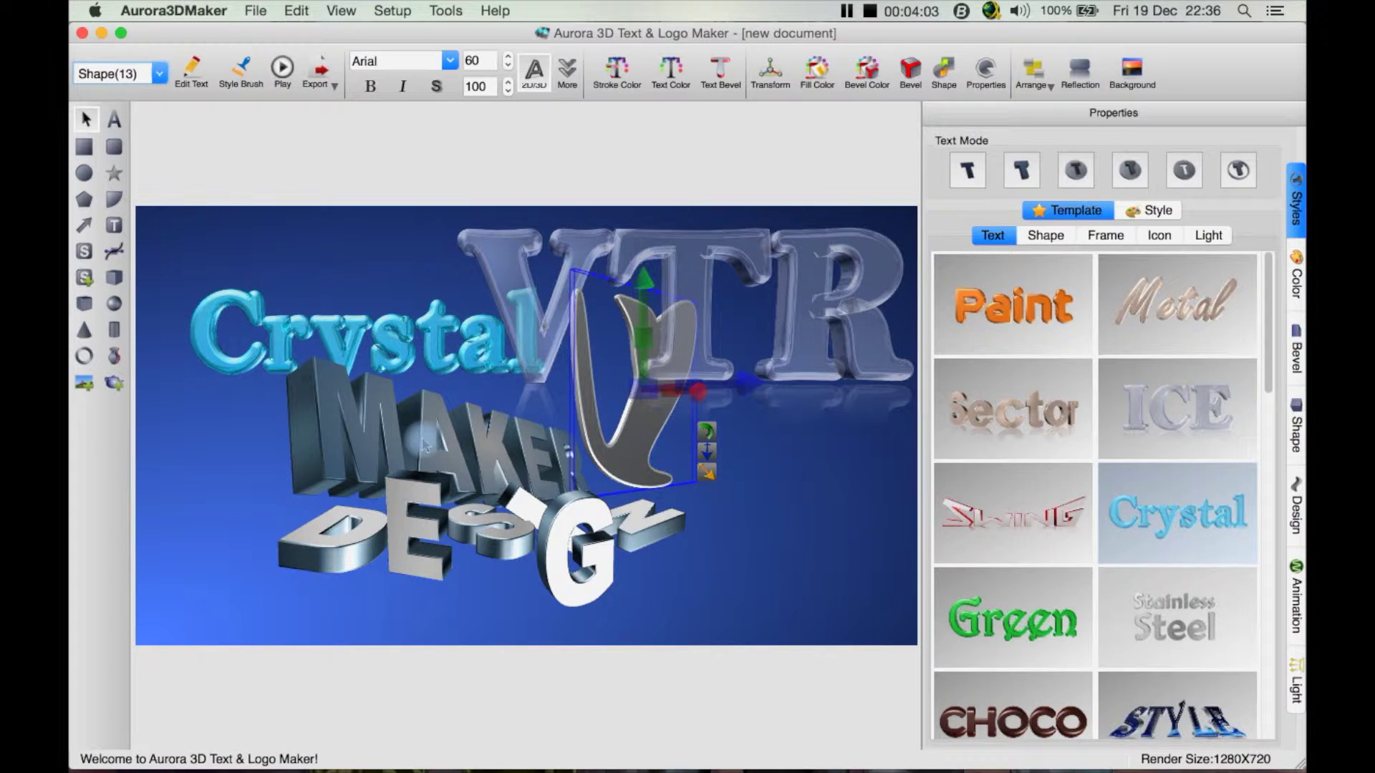
left_click(333, 86)
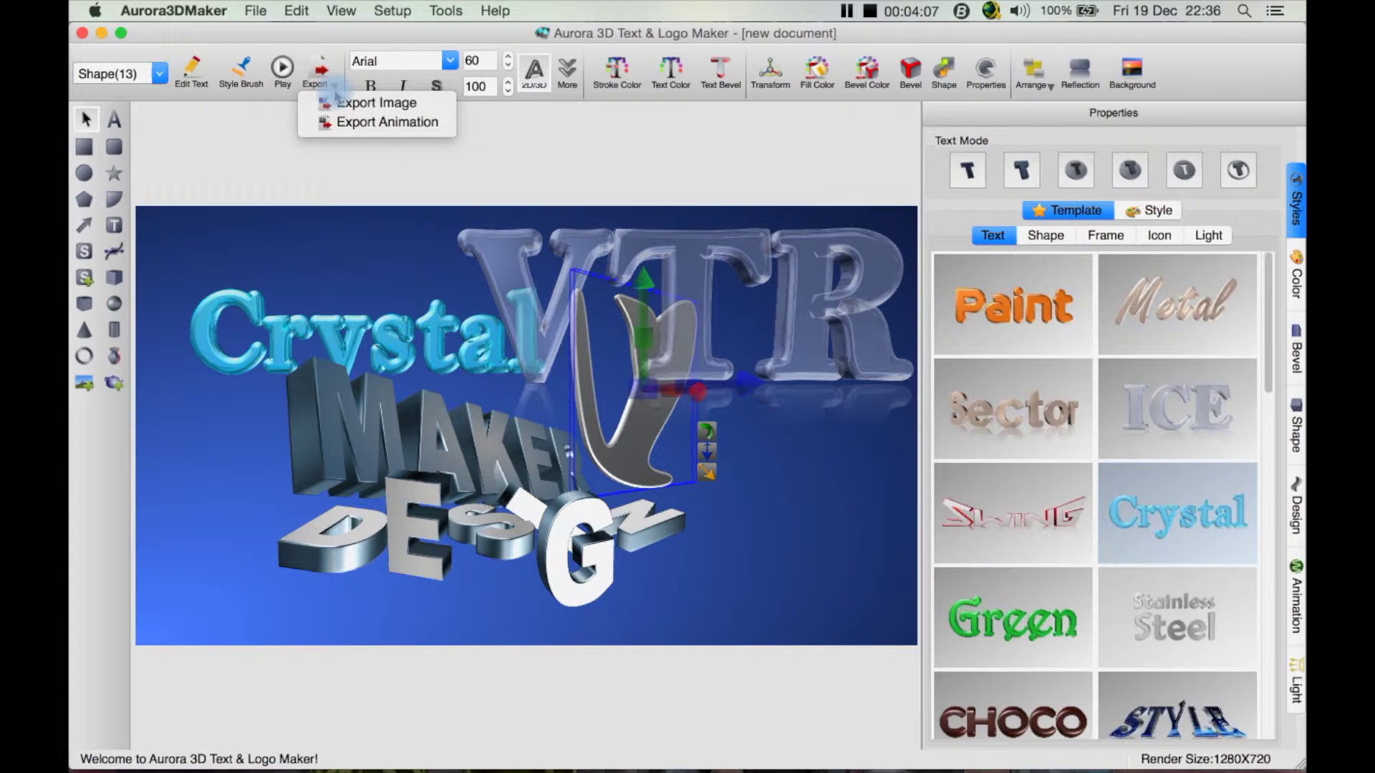
left_click(358, 102)
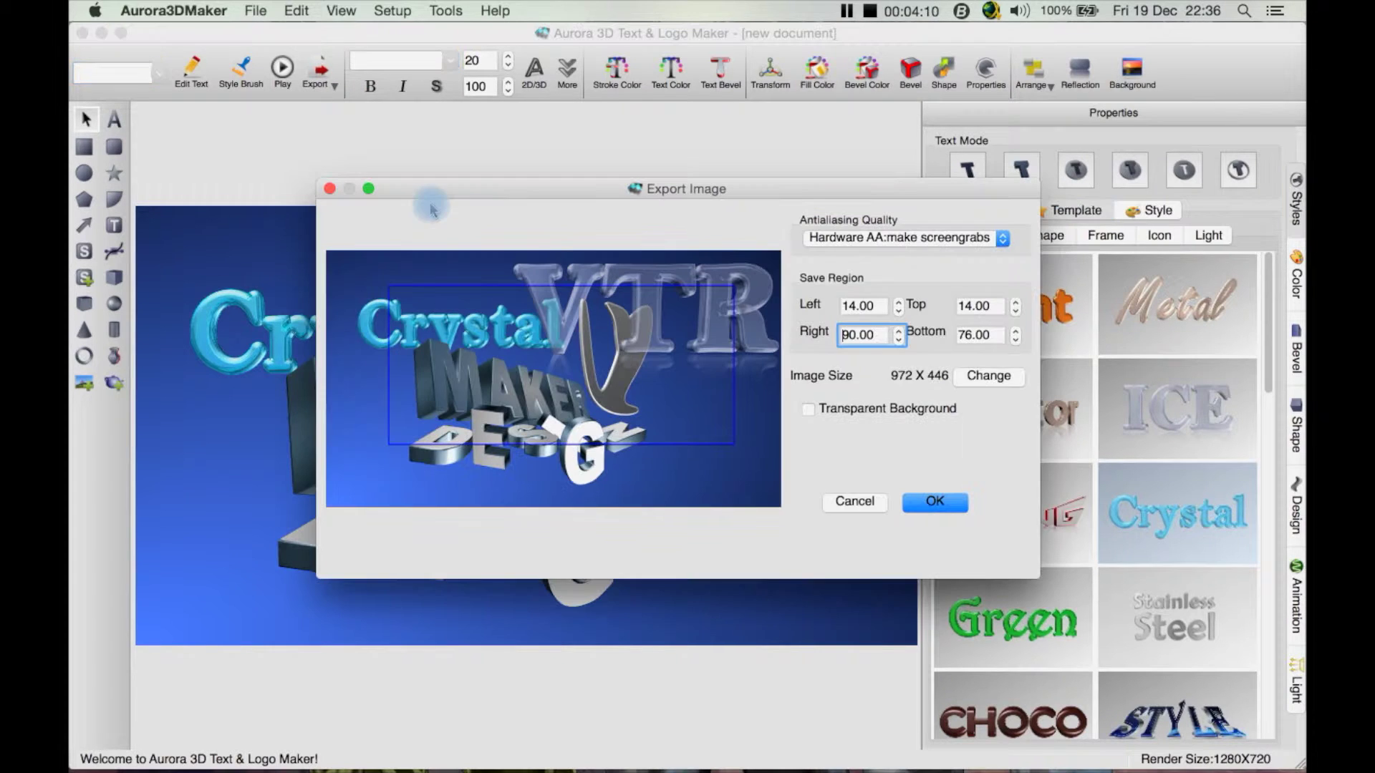
left_click(972, 239)
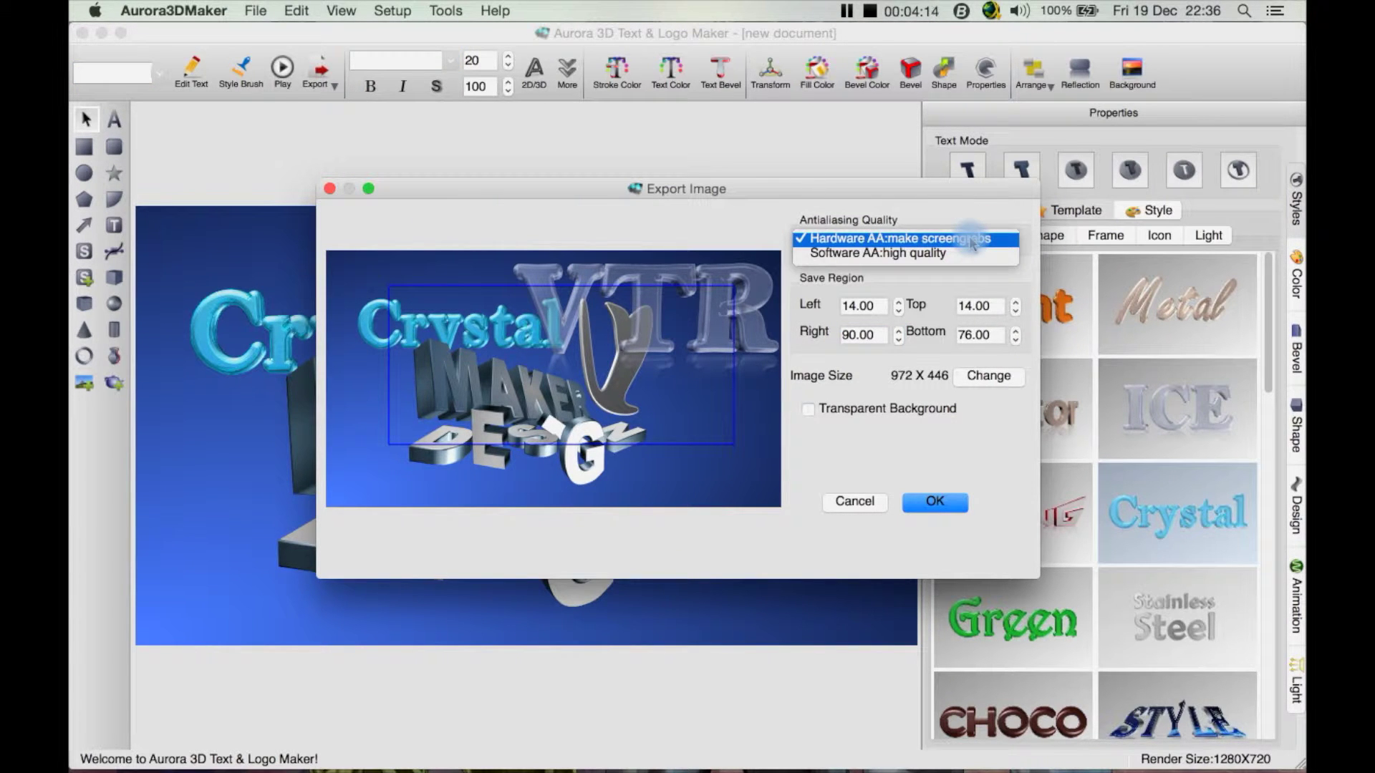
left_click(973, 241)
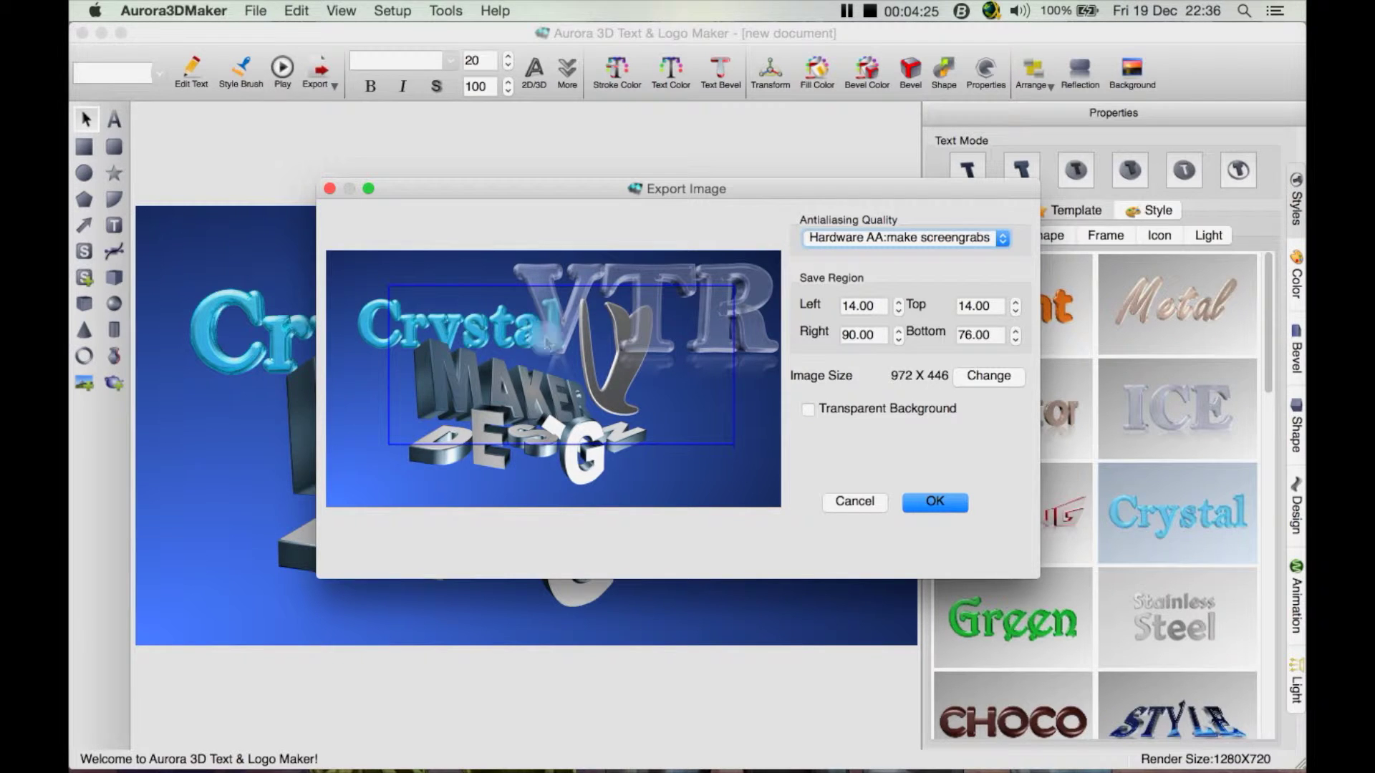
left_click(898, 303)
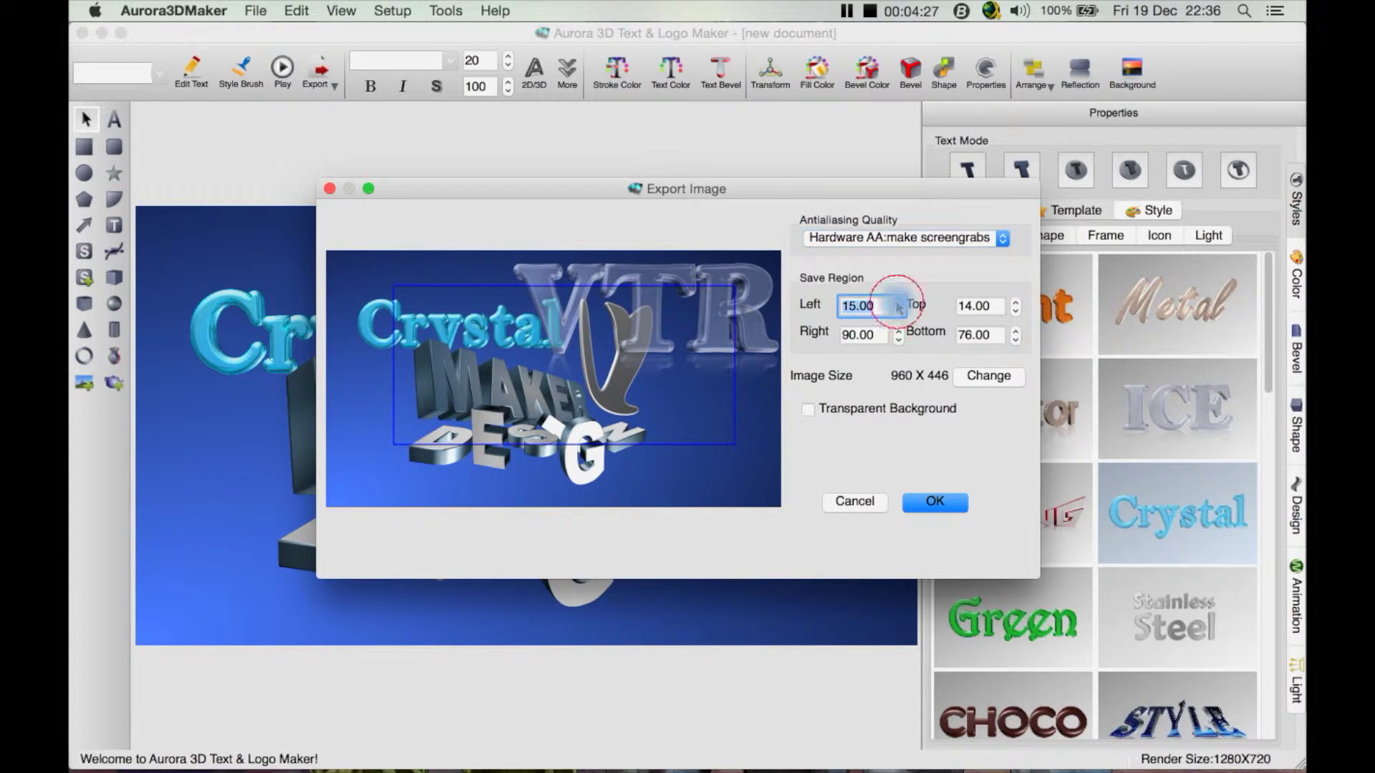
left_click(898, 304)
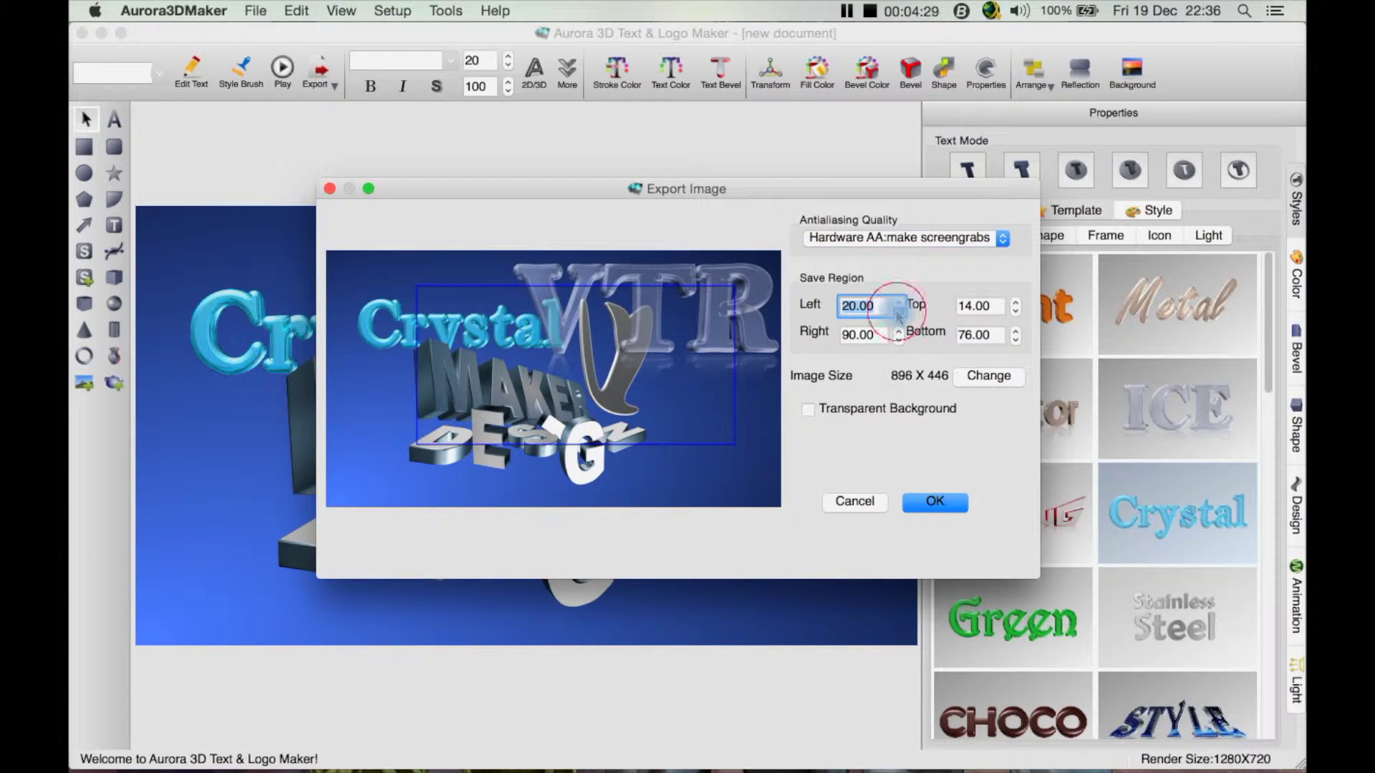
left_click_drag(899, 315, 898, 315)
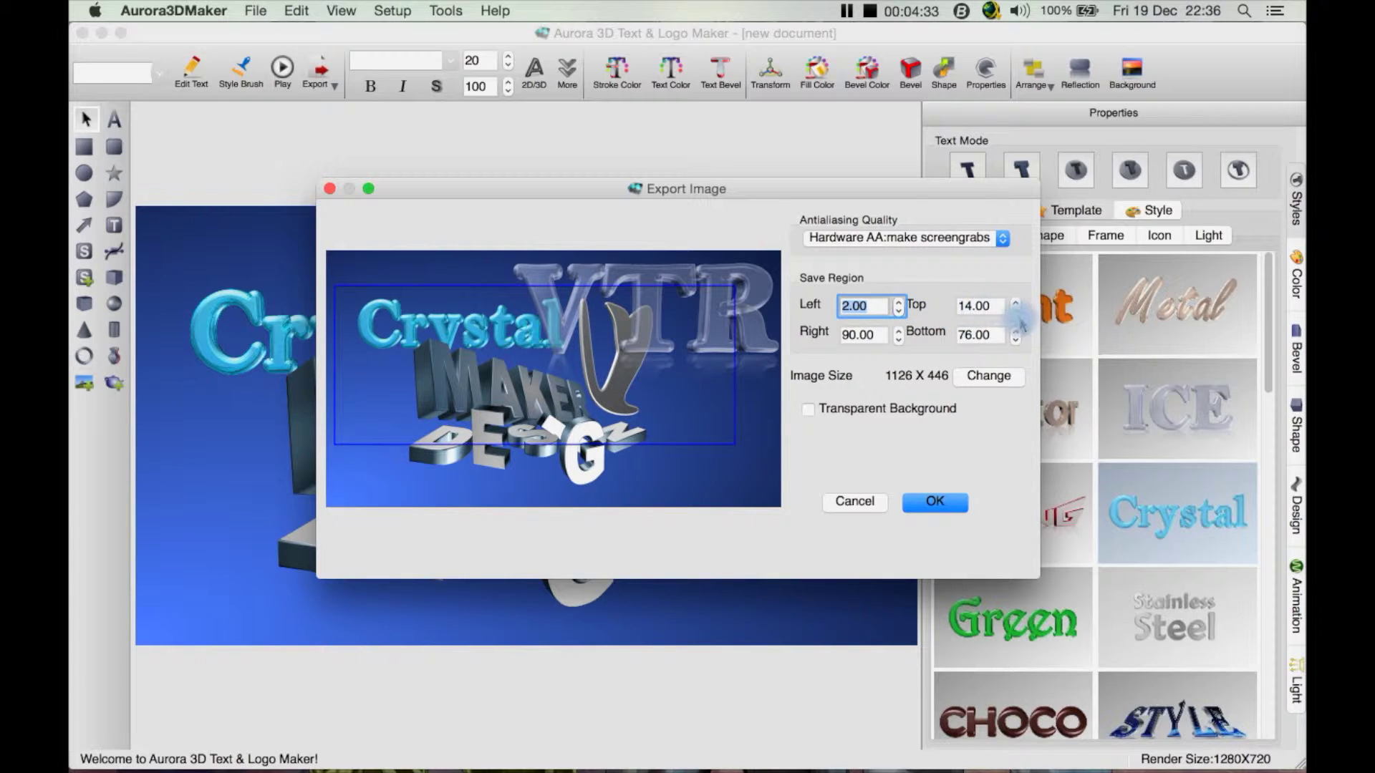
left_click_drag(1015, 314, 1015, 313)
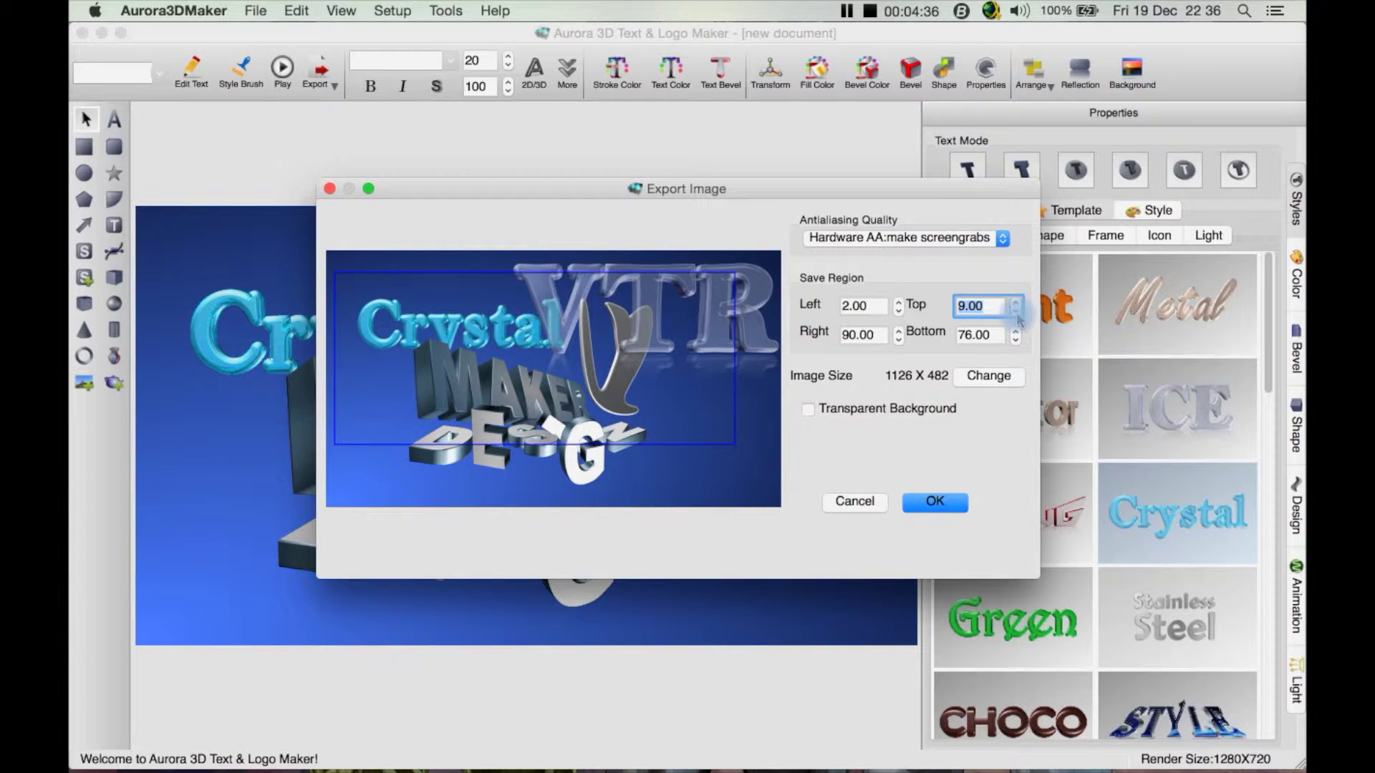
left_click(844, 411)
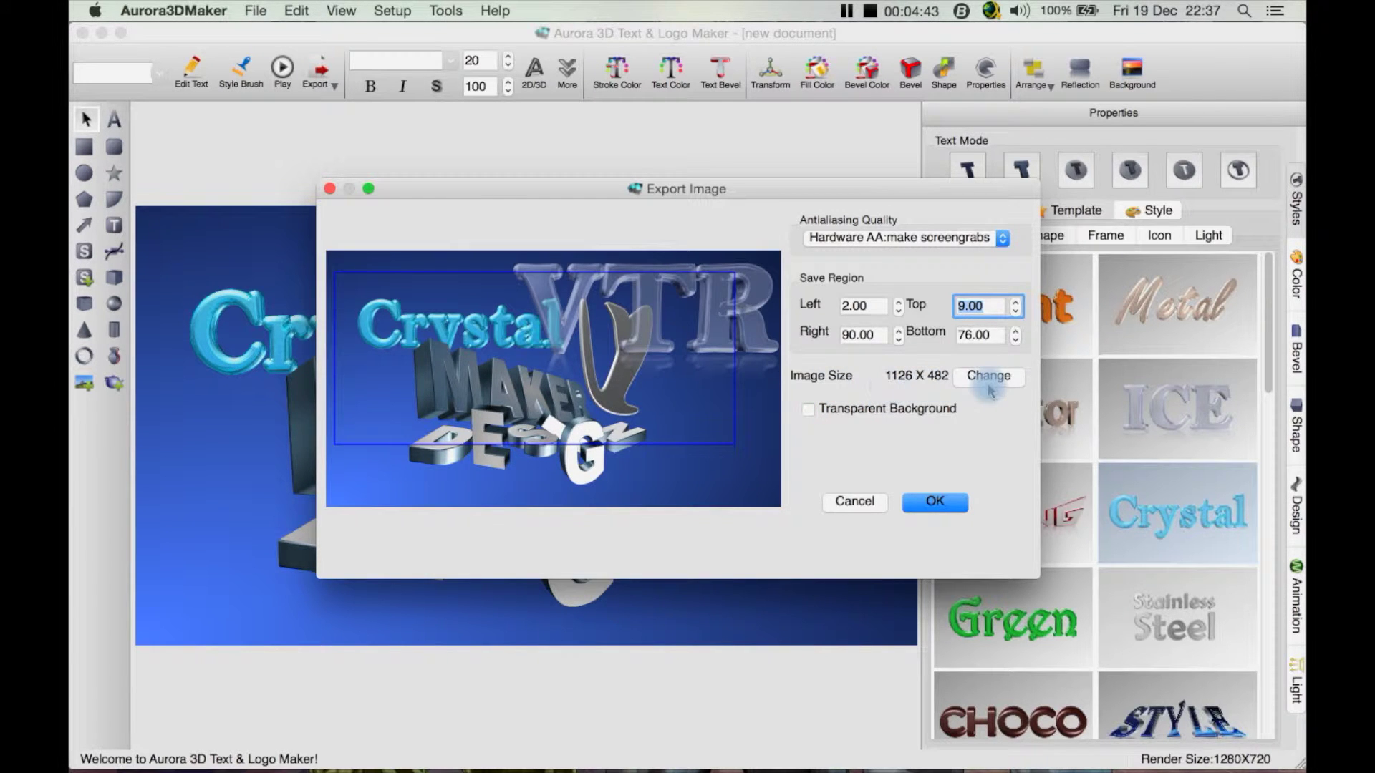
left_click(854, 501)
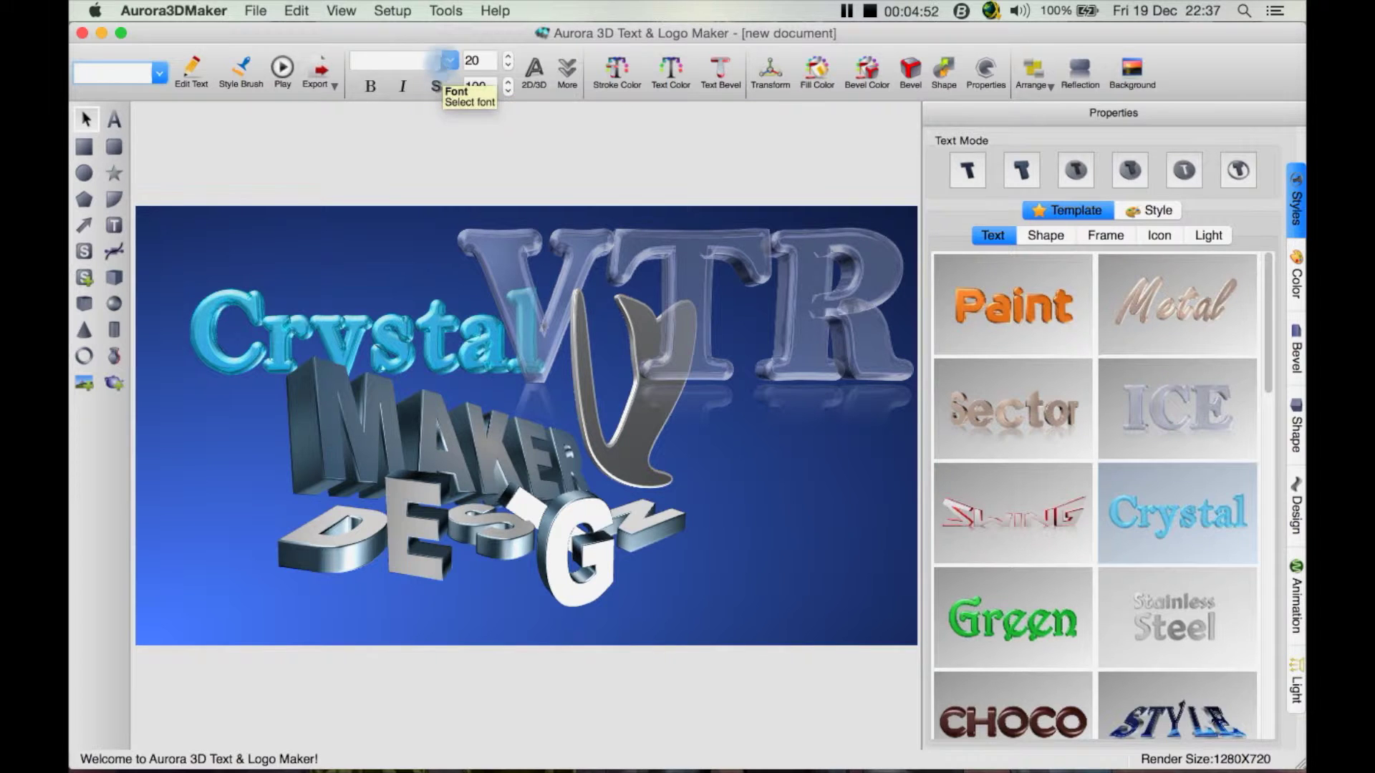
left_click(451, 61)
left_click(451, 63)
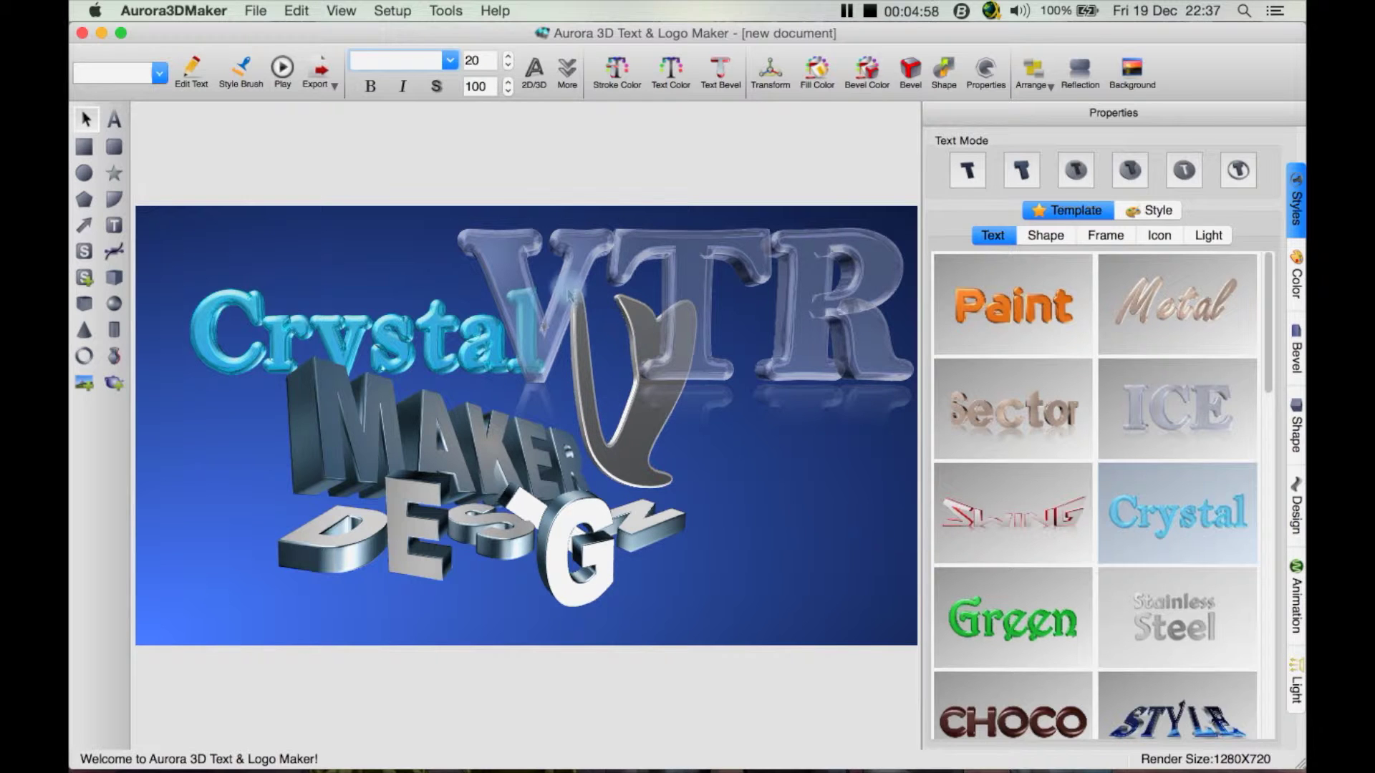
left_click(511, 273)
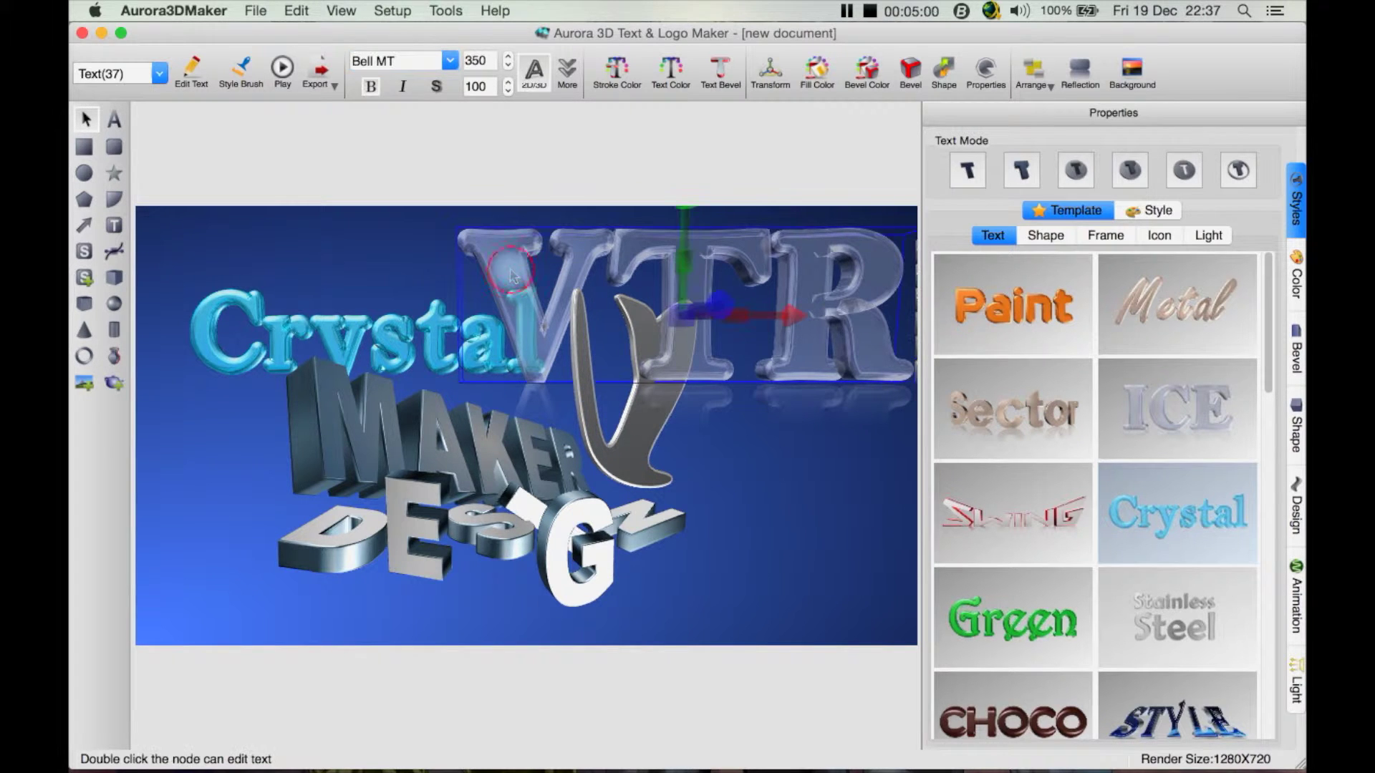
left_click(536, 78)
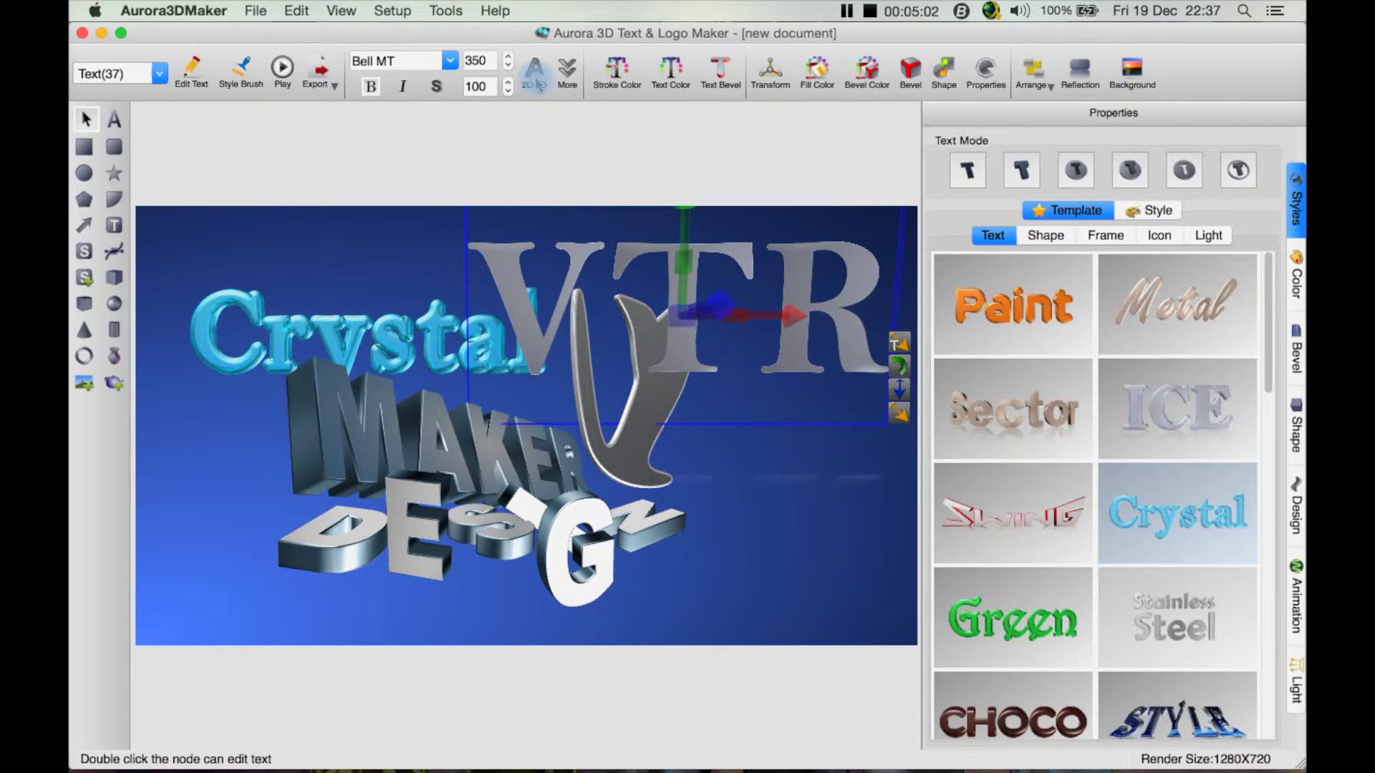
left_click(536, 80)
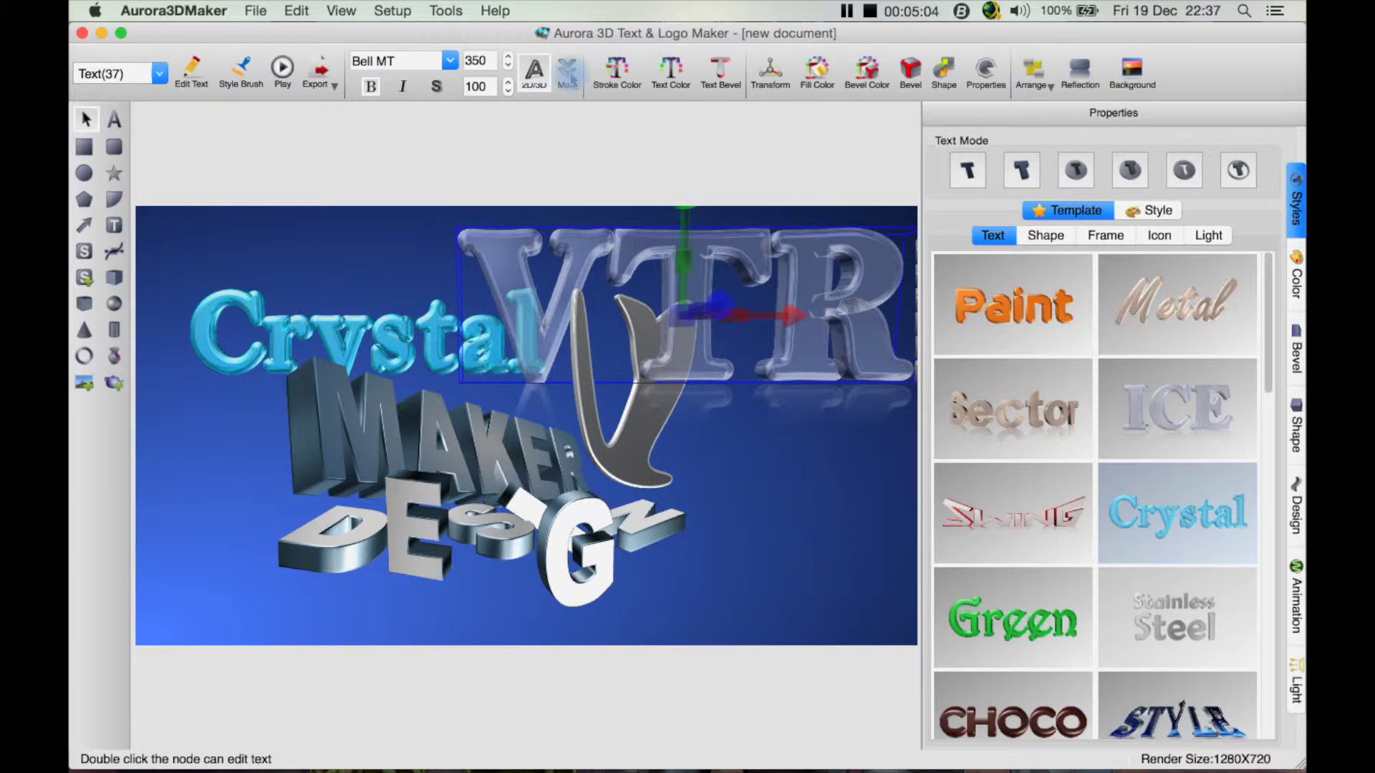
left_click(567, 73)
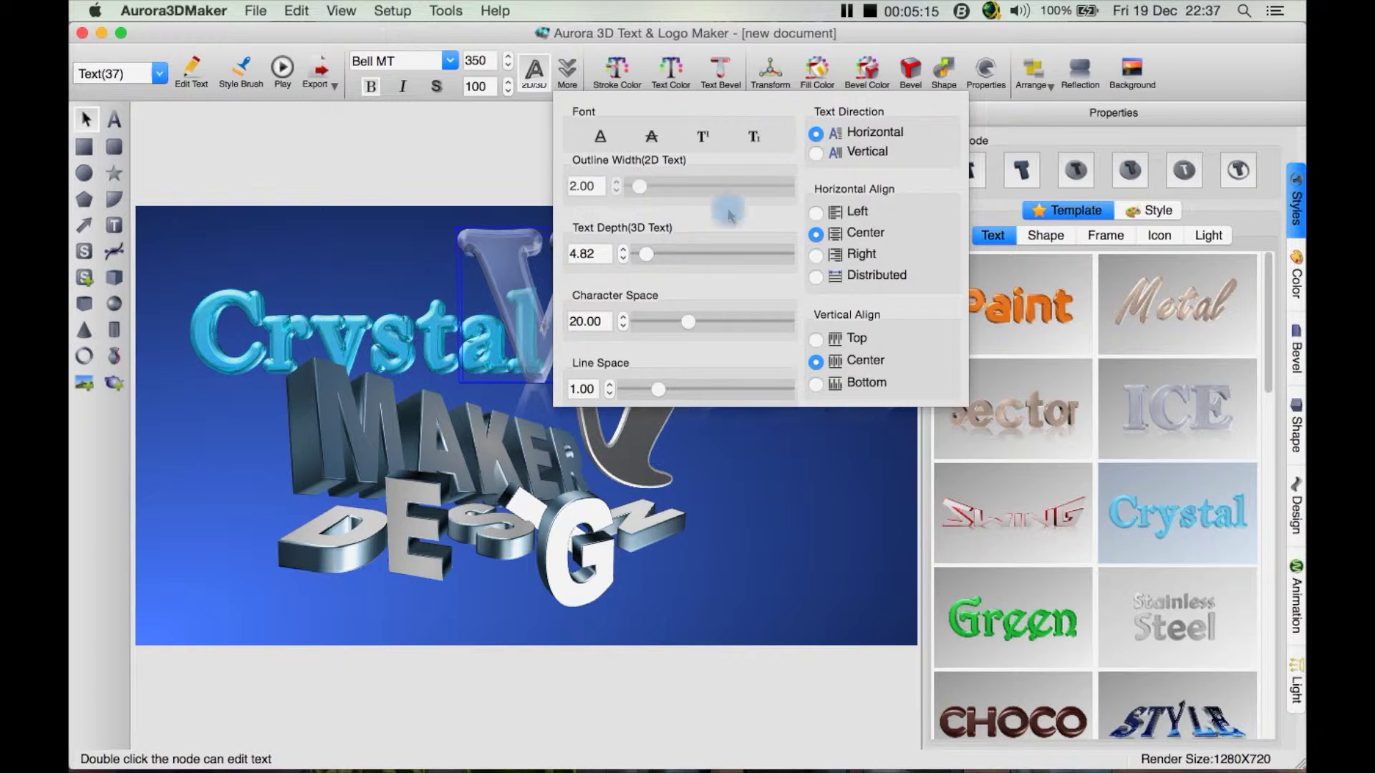
left_click(568, 72)
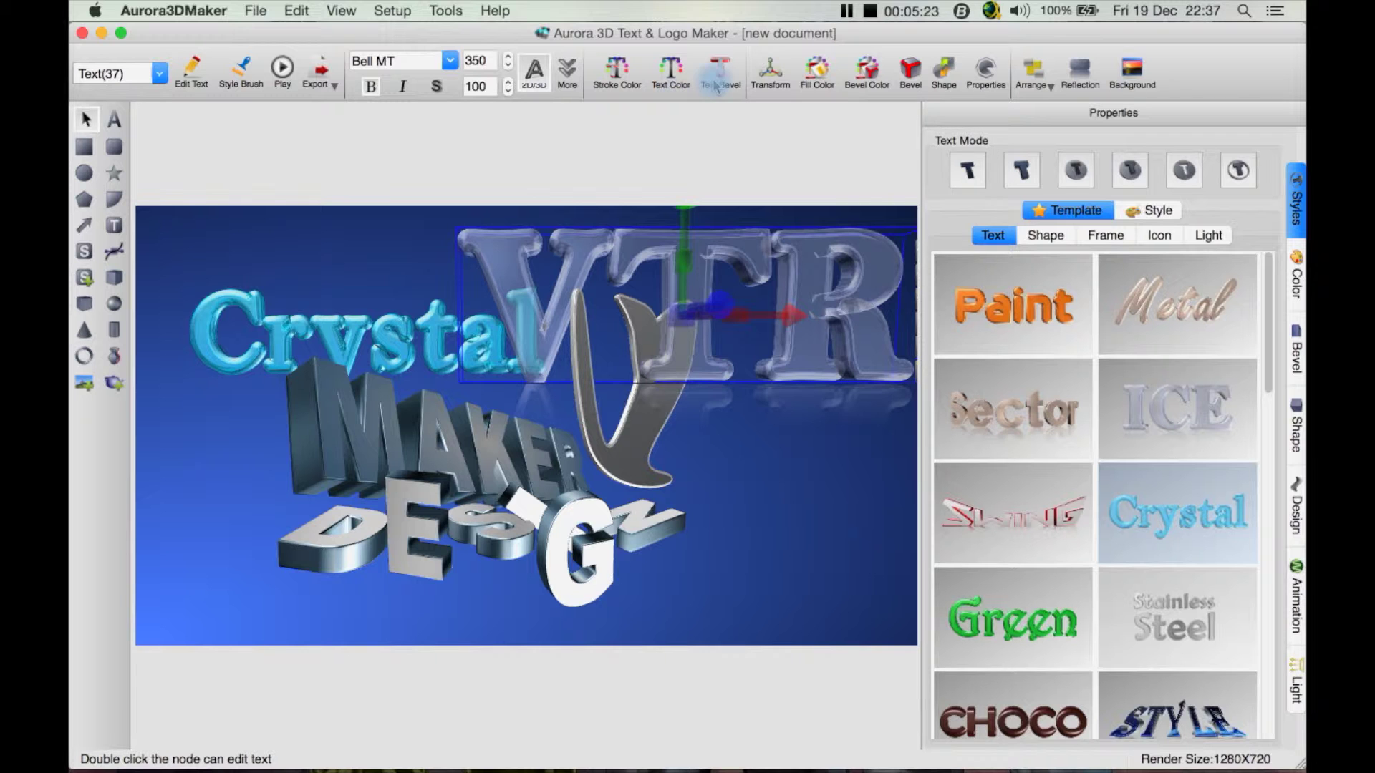
Select the grey V shape and compare several bevel profiles
left_click(627, 458)
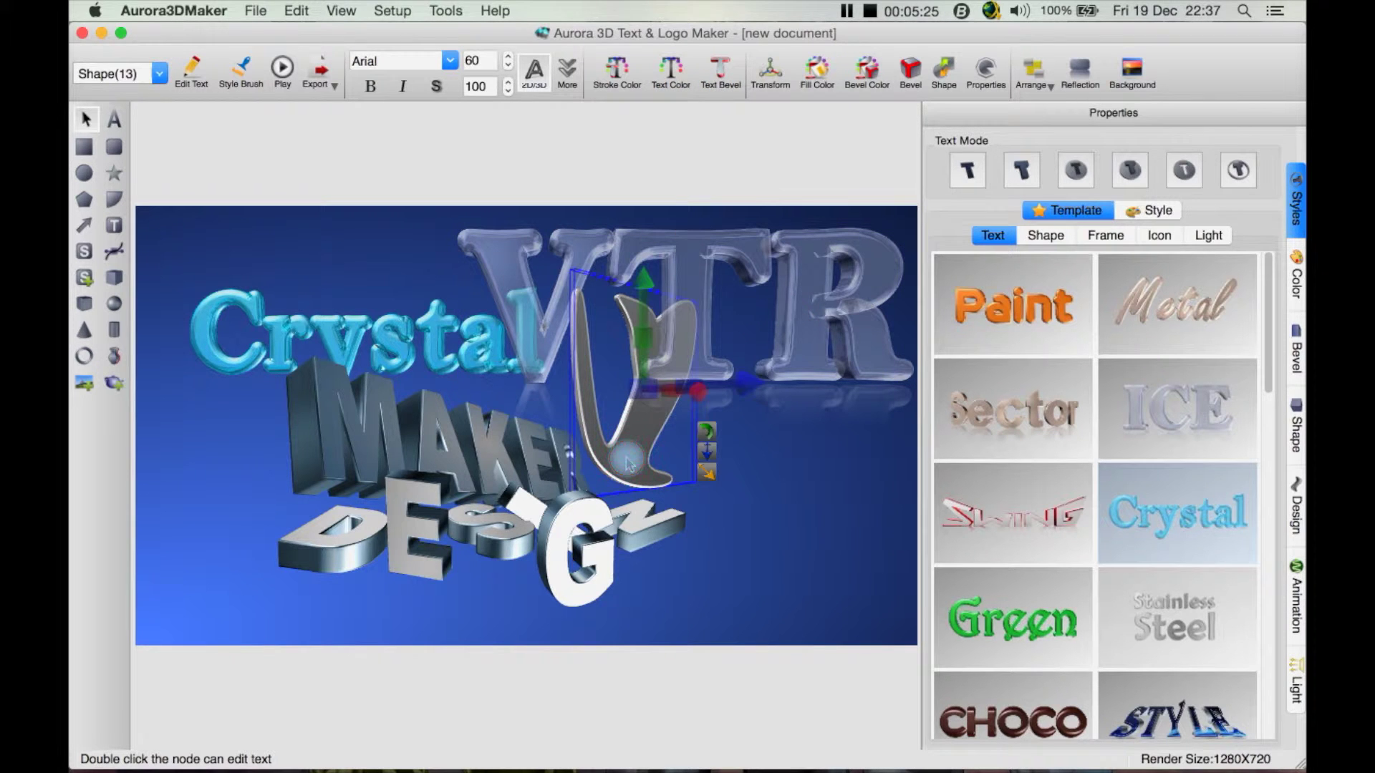
left_click(720, 70)
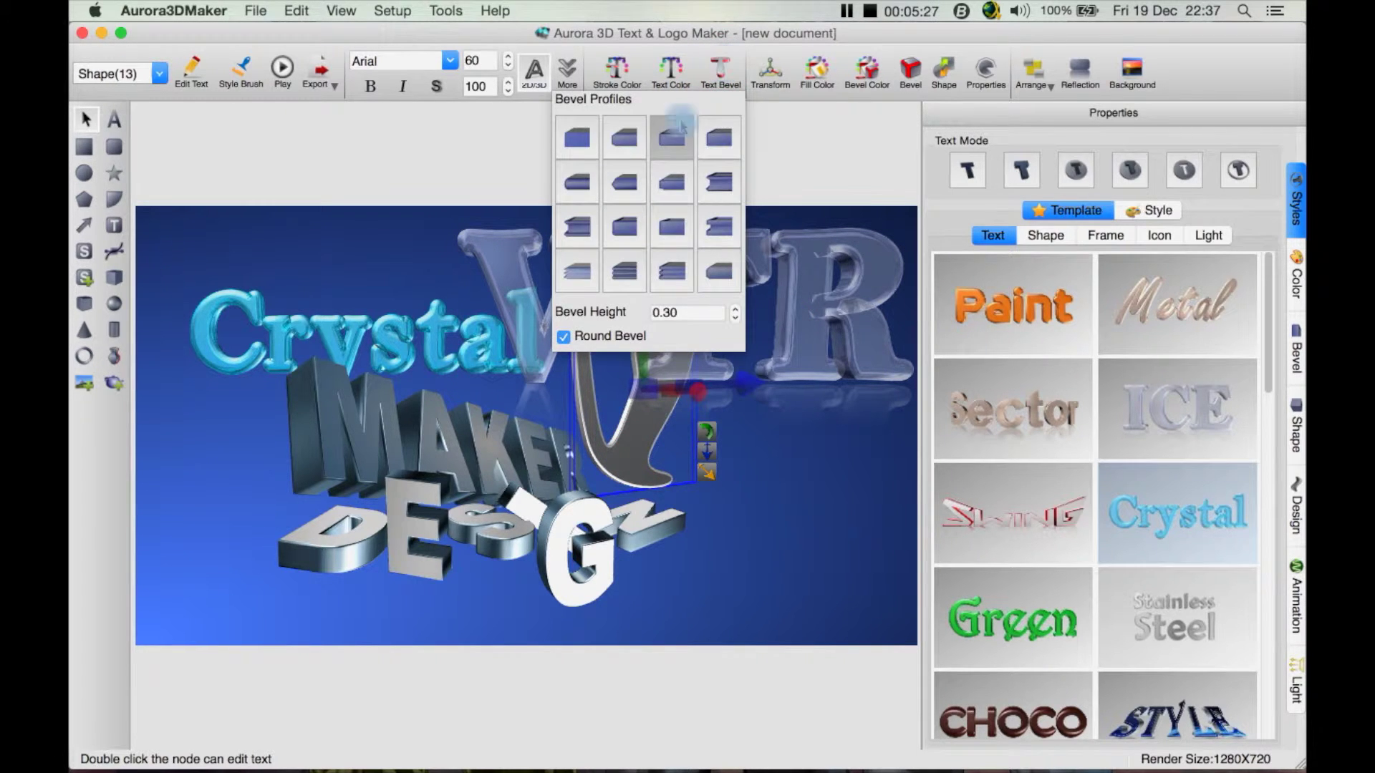
left_click(716, 140)
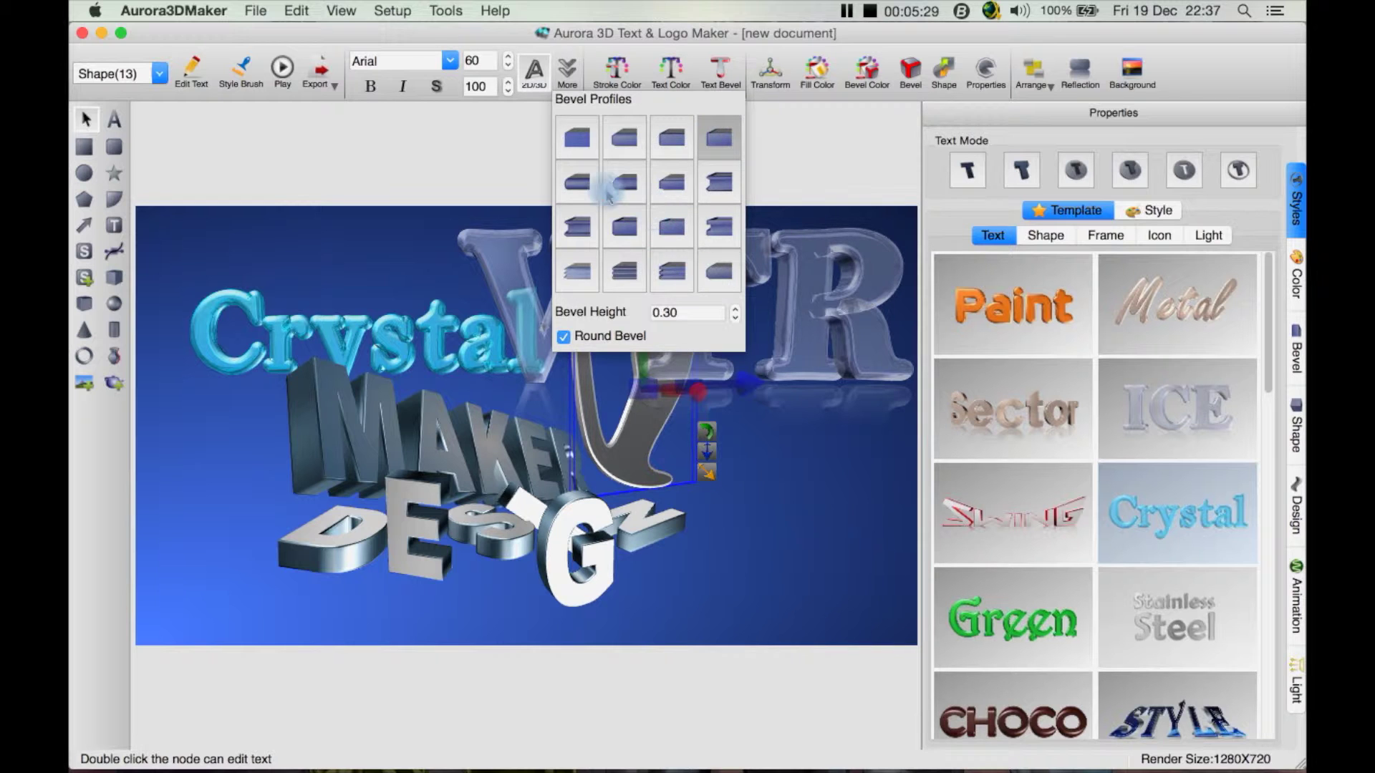
left_click(576, 182)
left_click(693, 141)
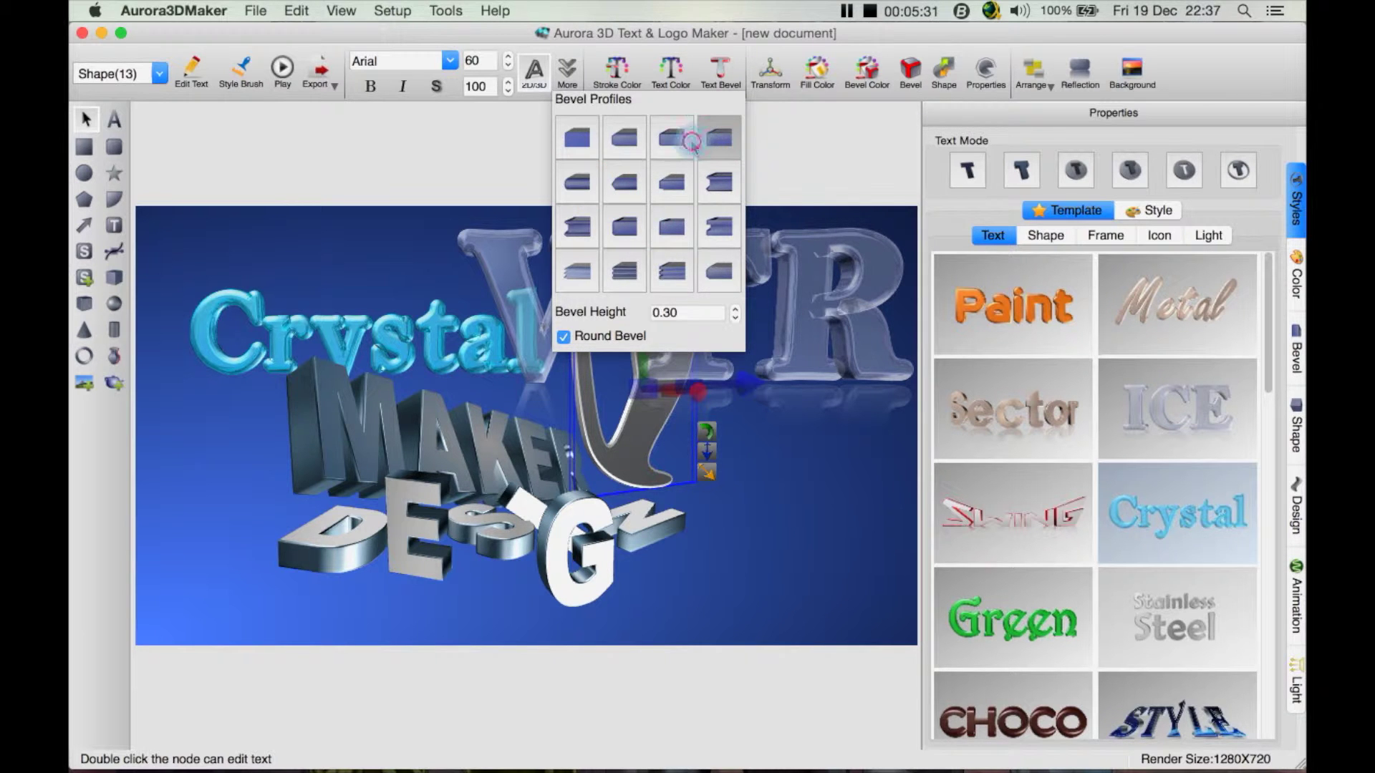
left_click(673, 140)
left_click(789, 141)
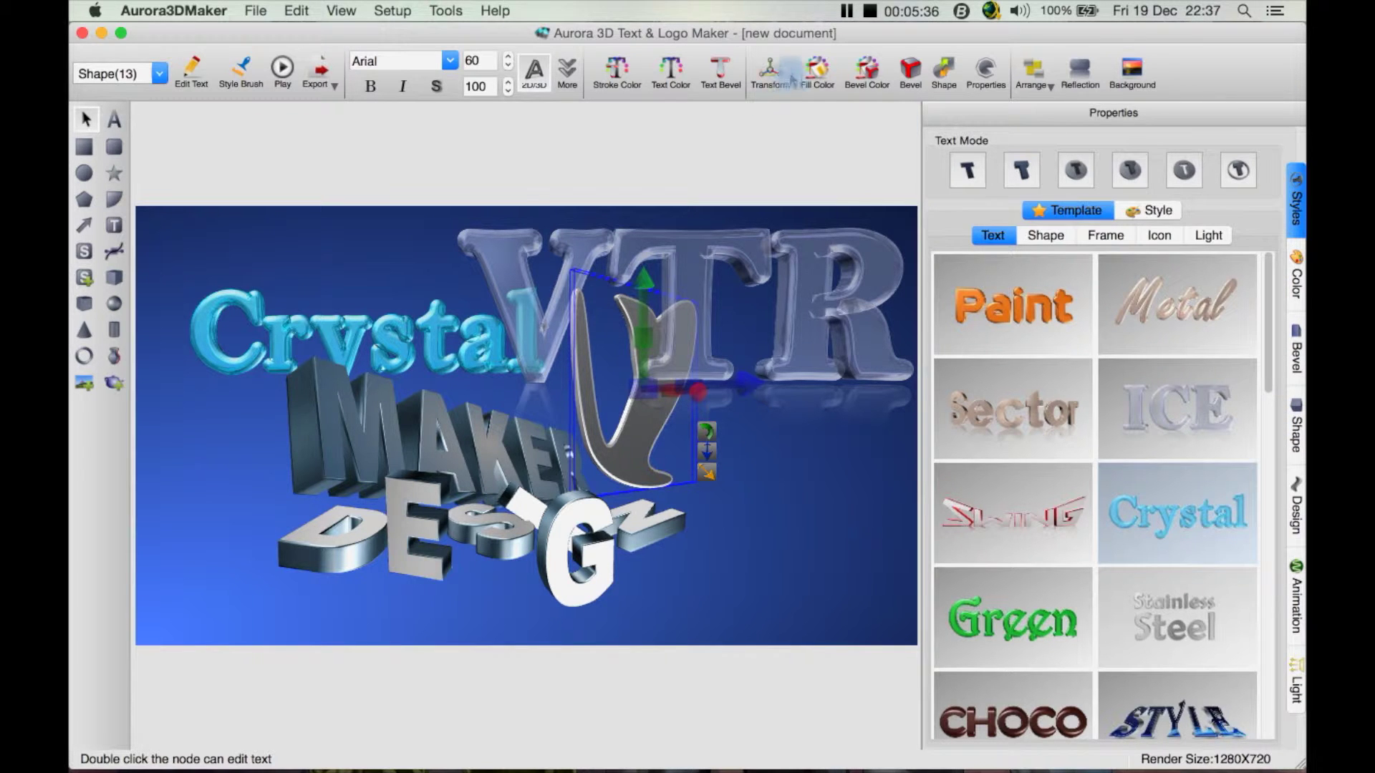
left_click(769, 72)
left_click(767, 72)
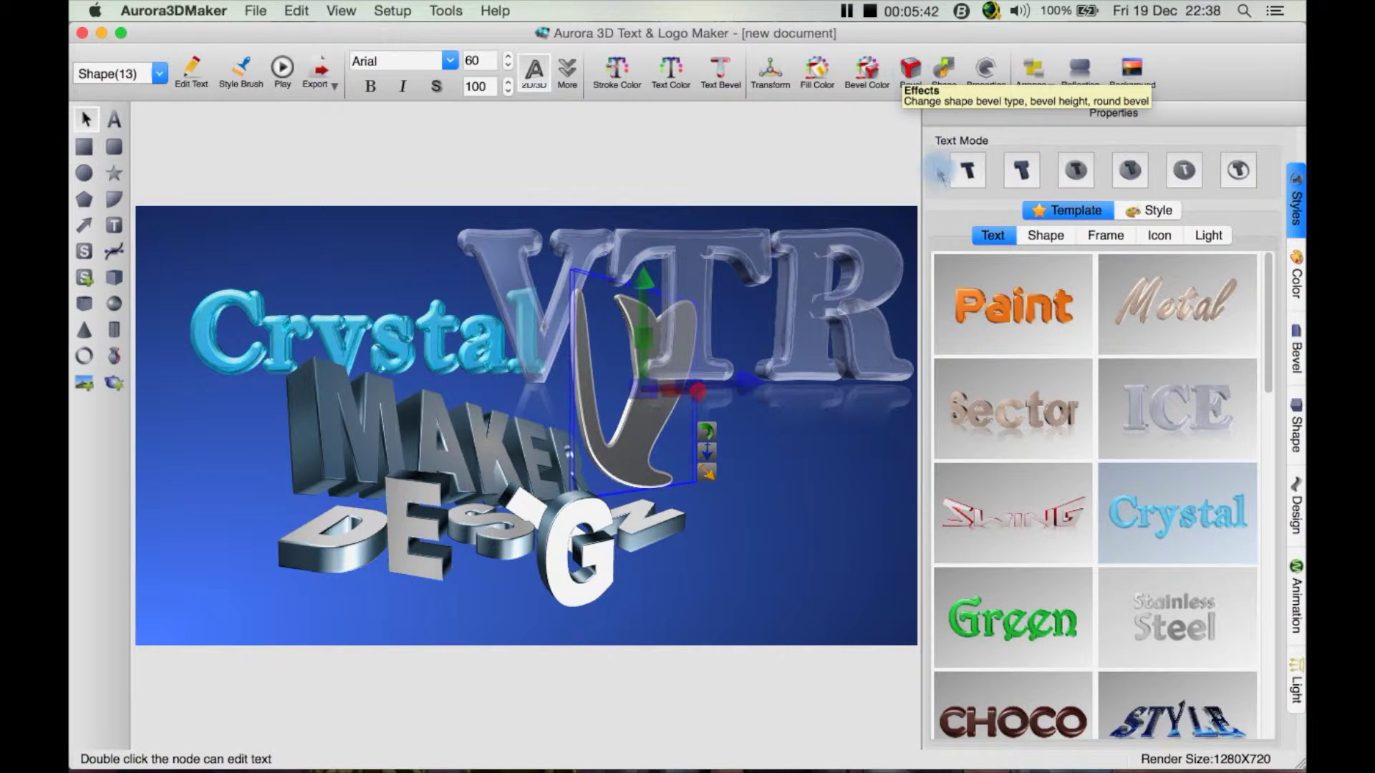
Apply the row-2 column-4 rounded bevel with height 3.00 and tilt the shape sideways
left_click(911, 71)
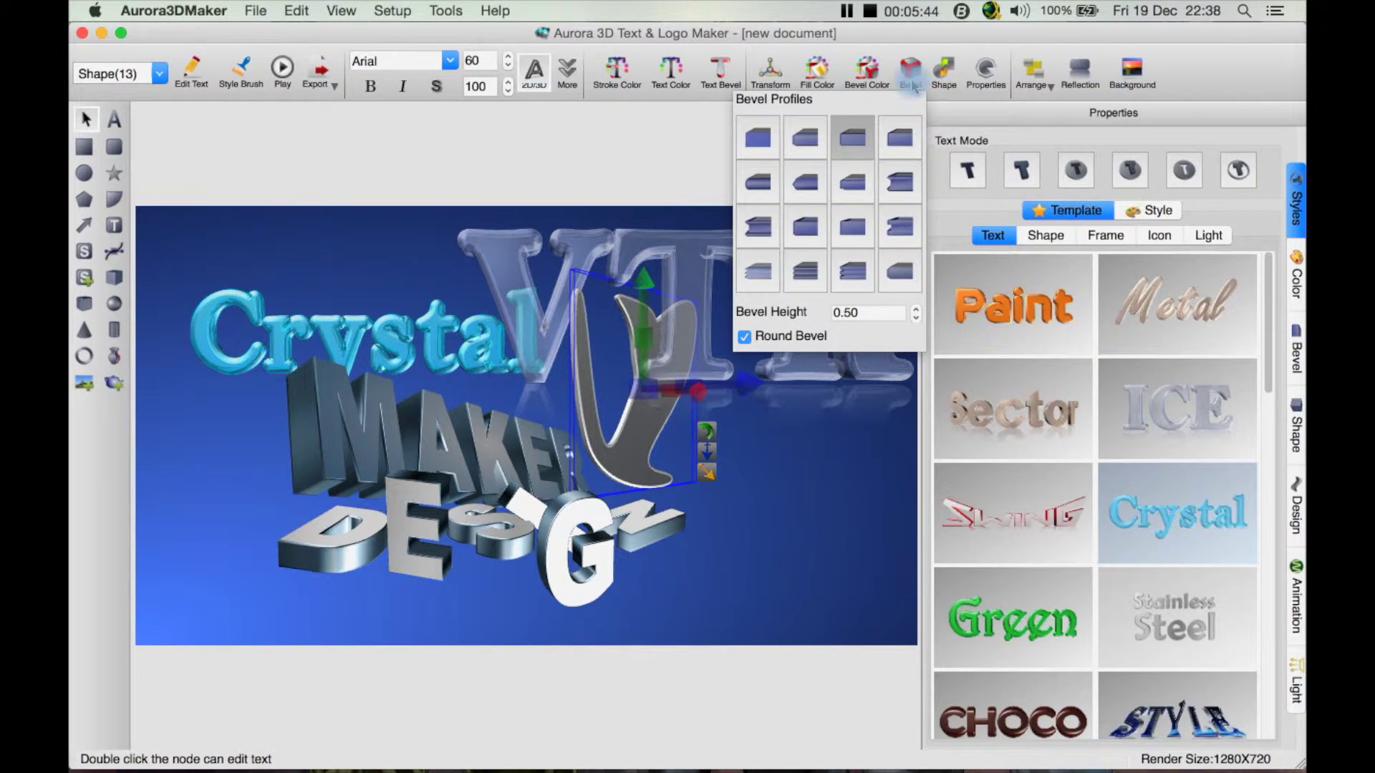
left_click(899, 141)
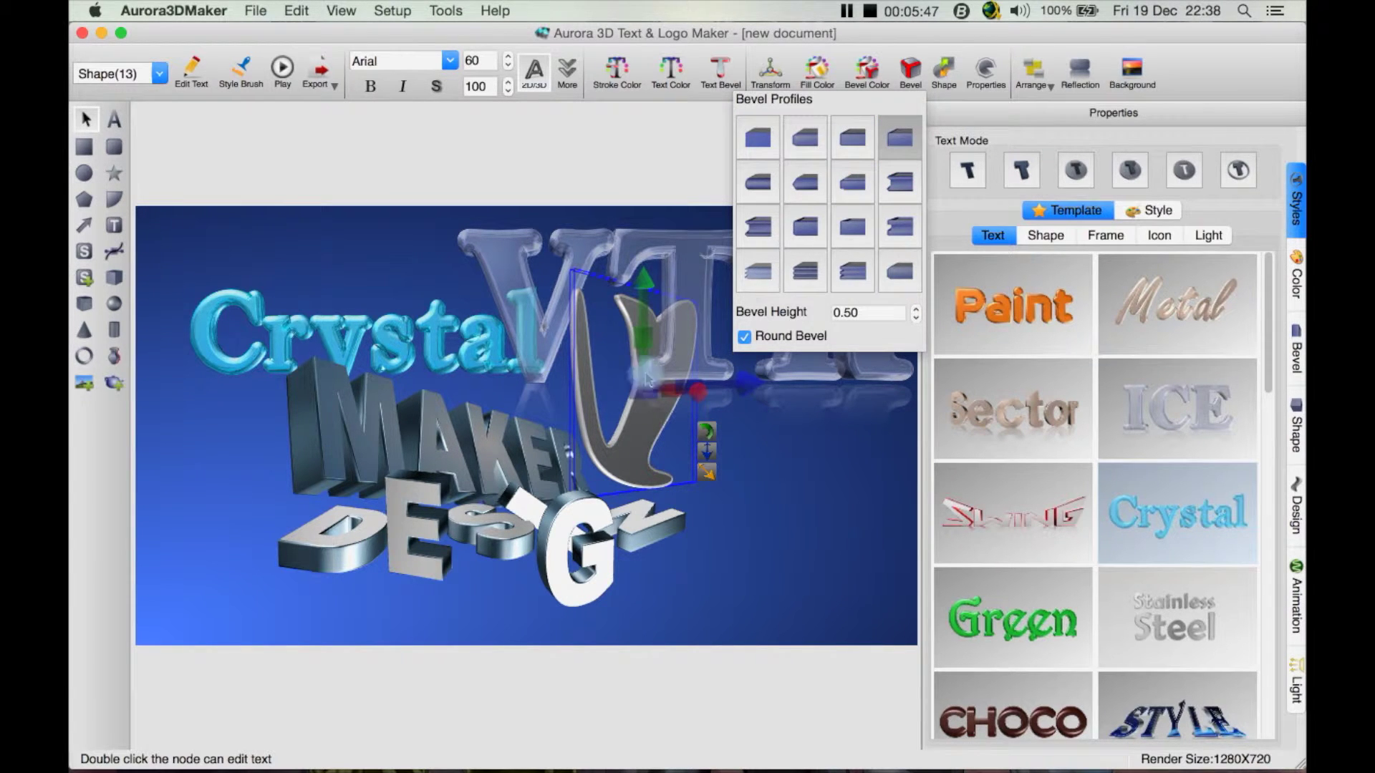
left_click(852, 181)
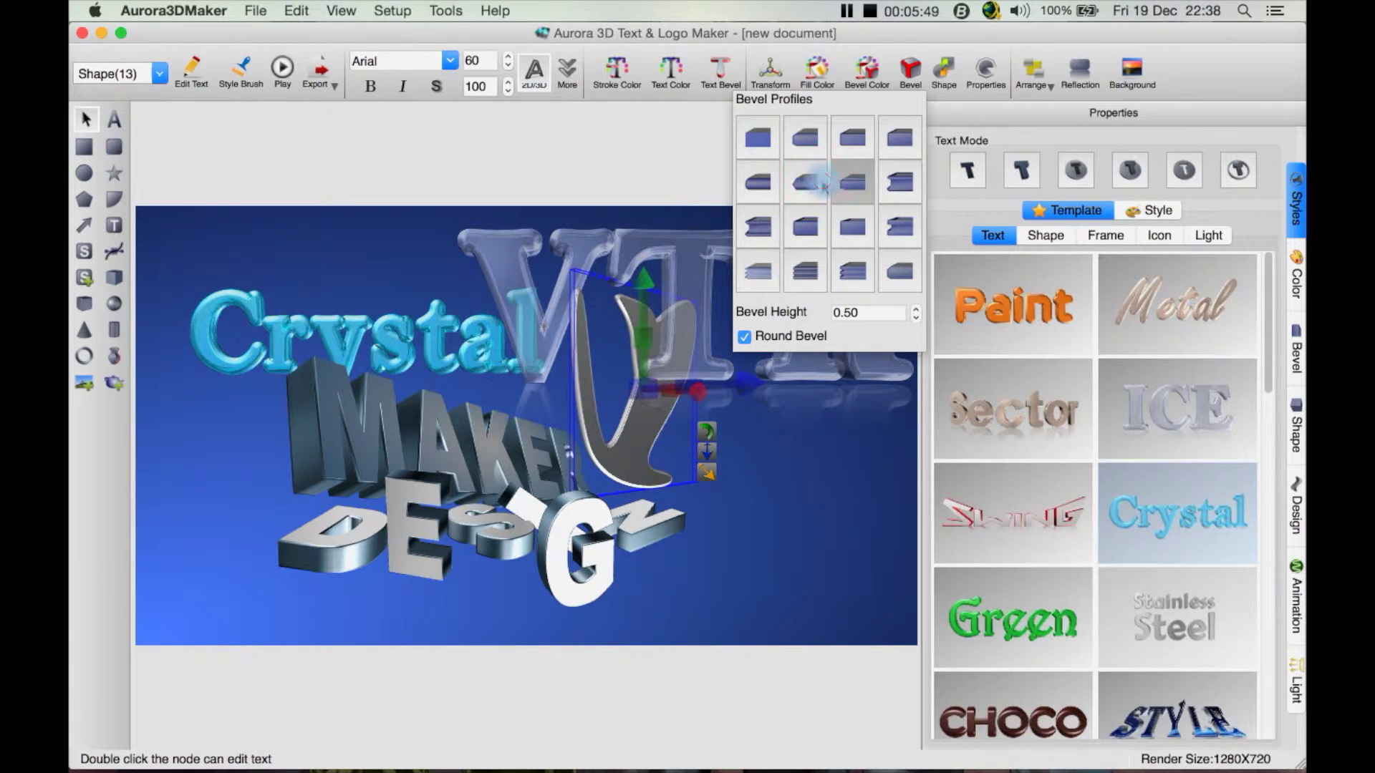
left_click(811, 192)
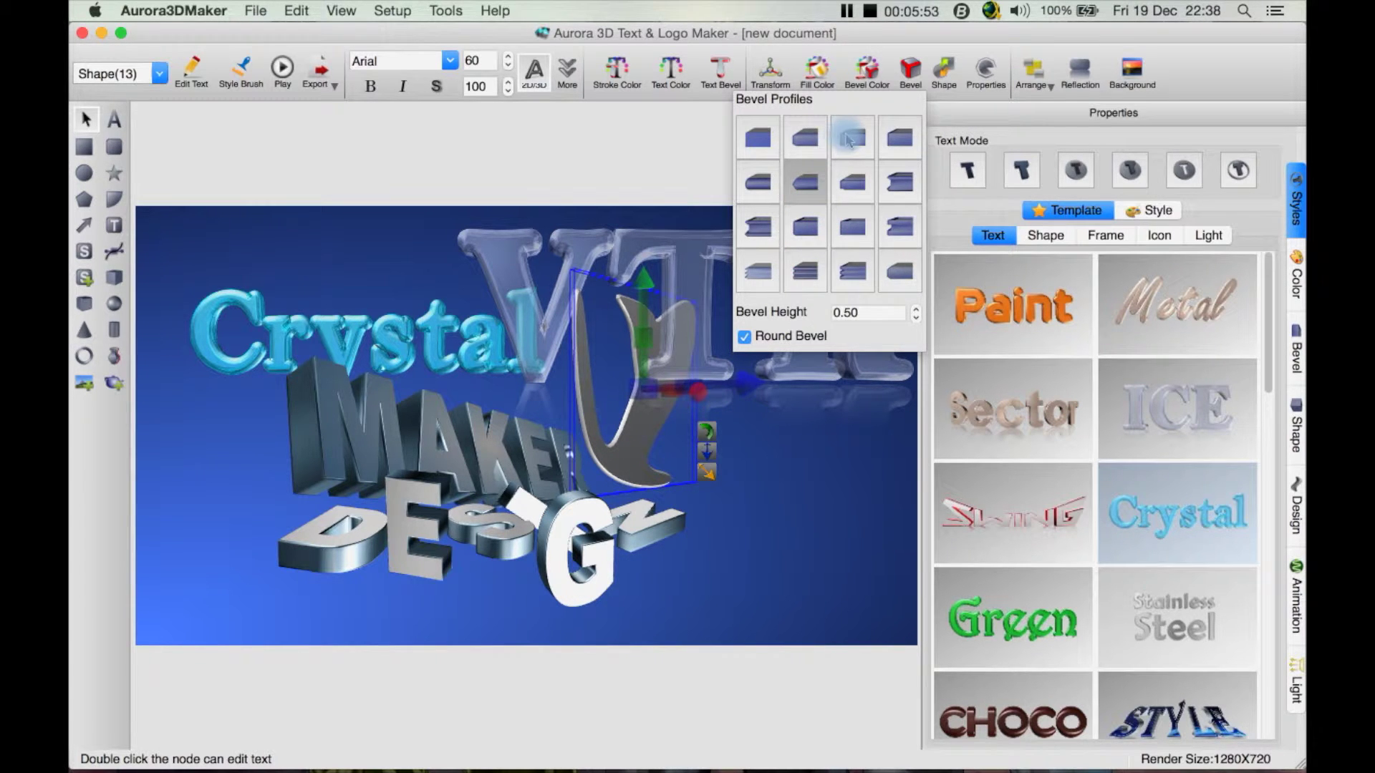
left_click(899, 179)
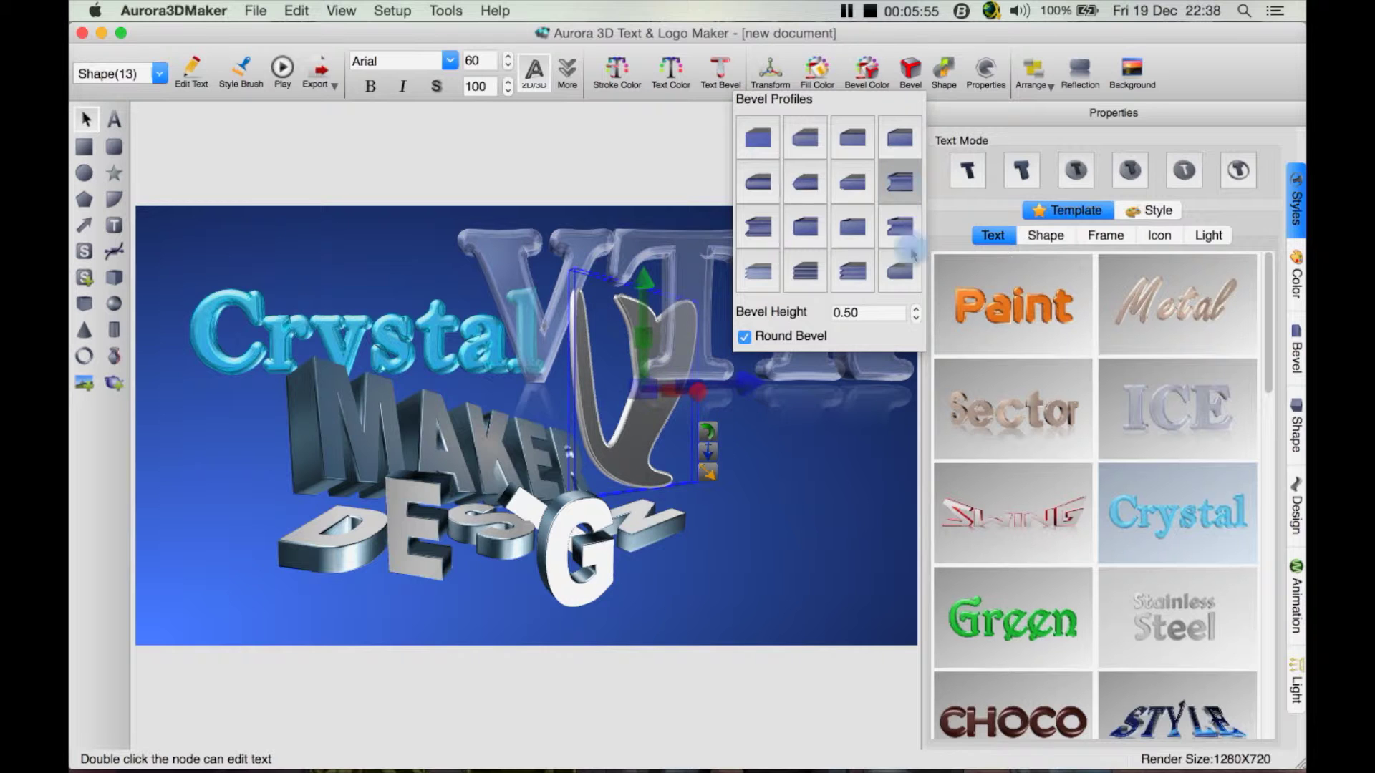
left_click(916, 313)
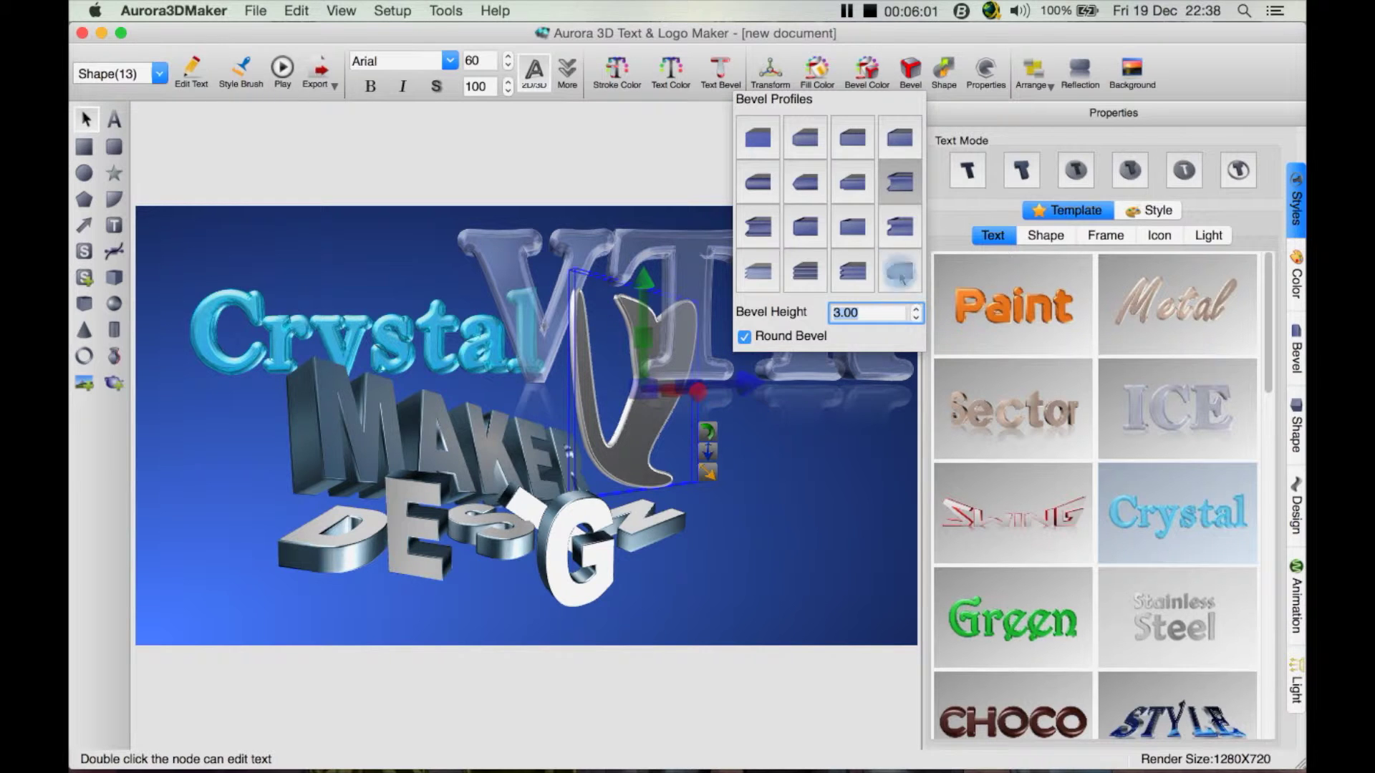
left_click(783, 337)
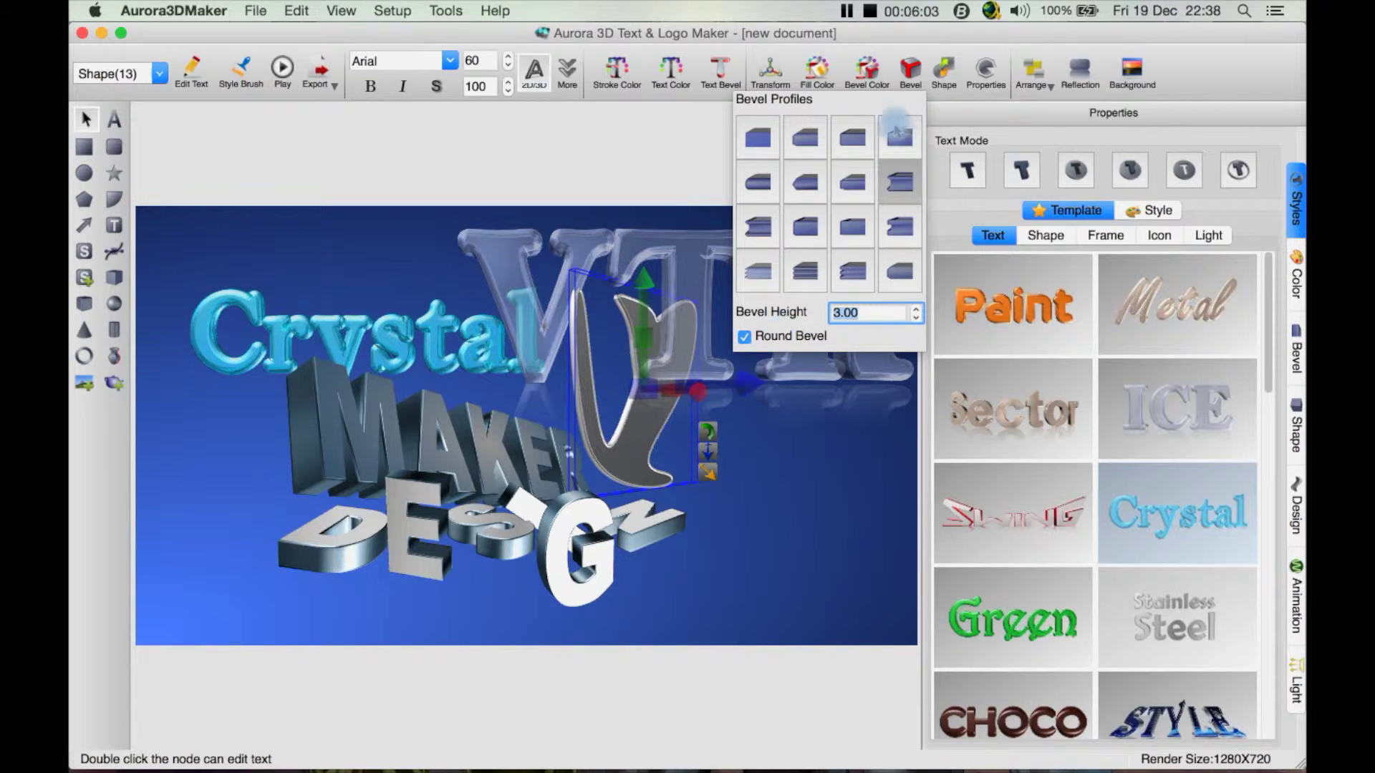
left_click(944, 78)
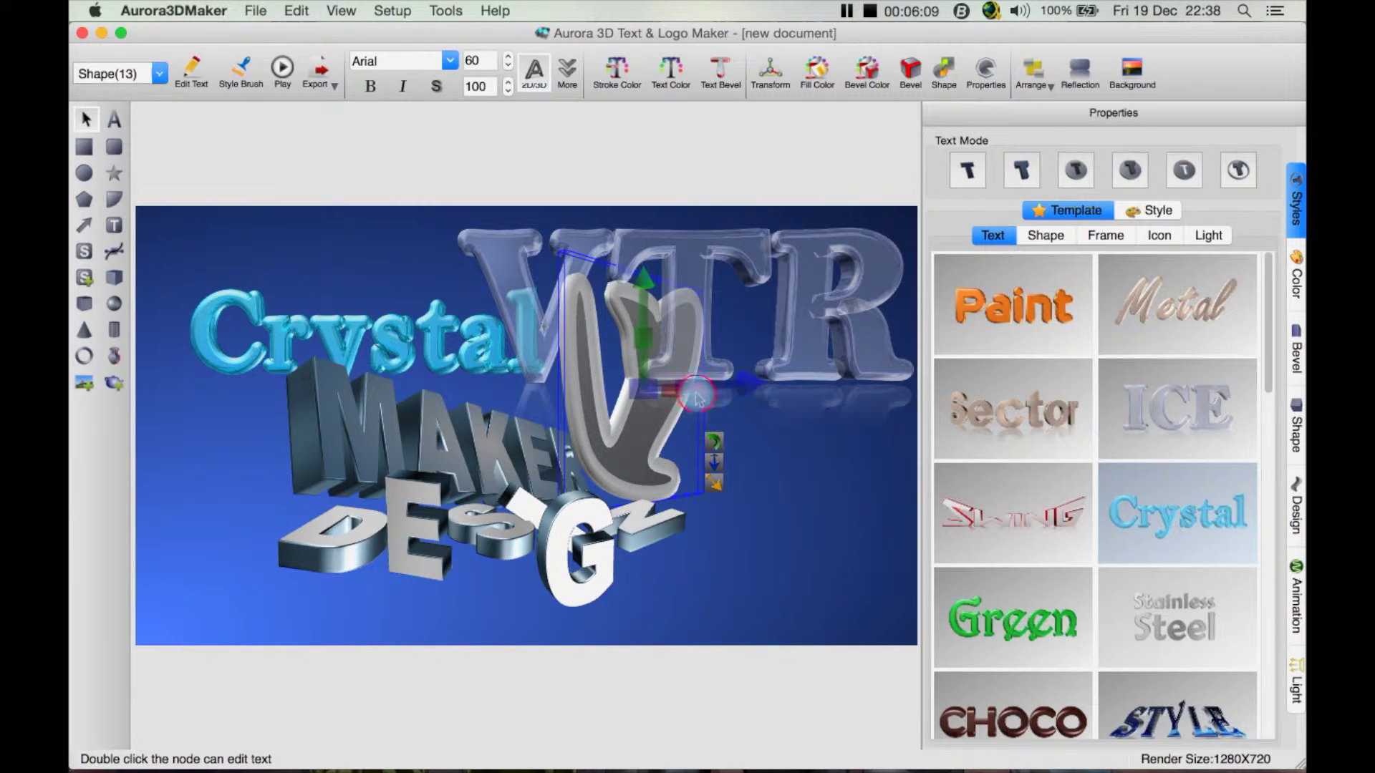
left_click_drag(696, 398, 449, 471)
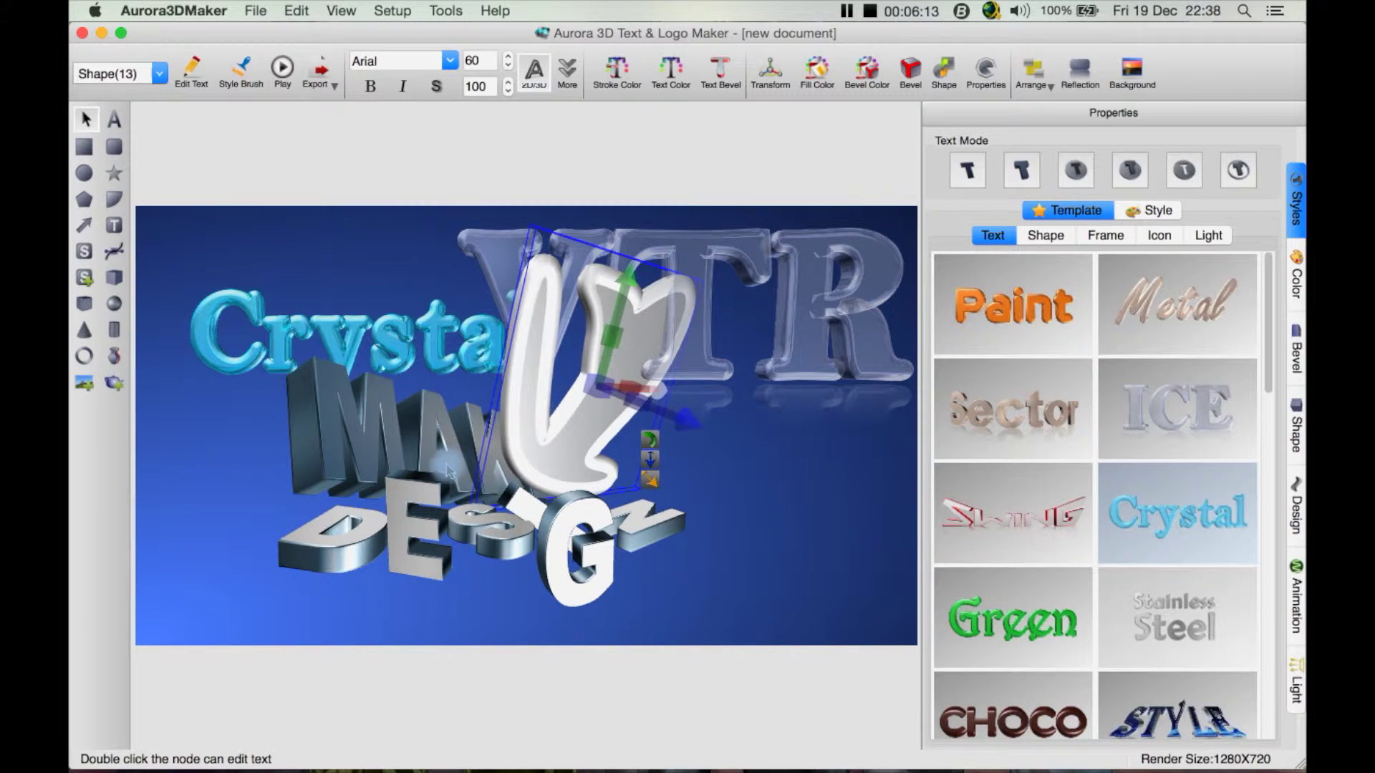
Rotate the V shape further and add a reflection with distance 1.00 and fade 0.50
left_click_drag(651, 396, 614, 401)
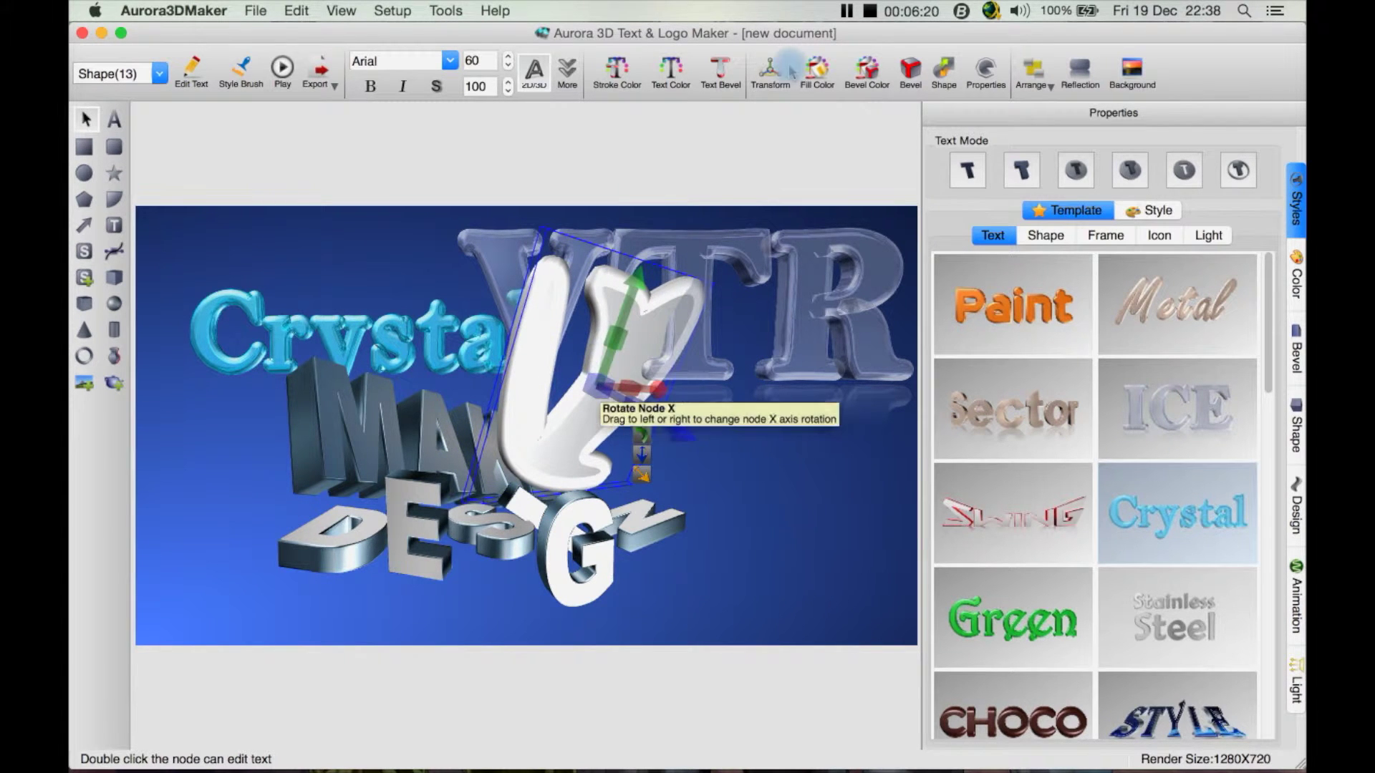
left_click(986, 68)
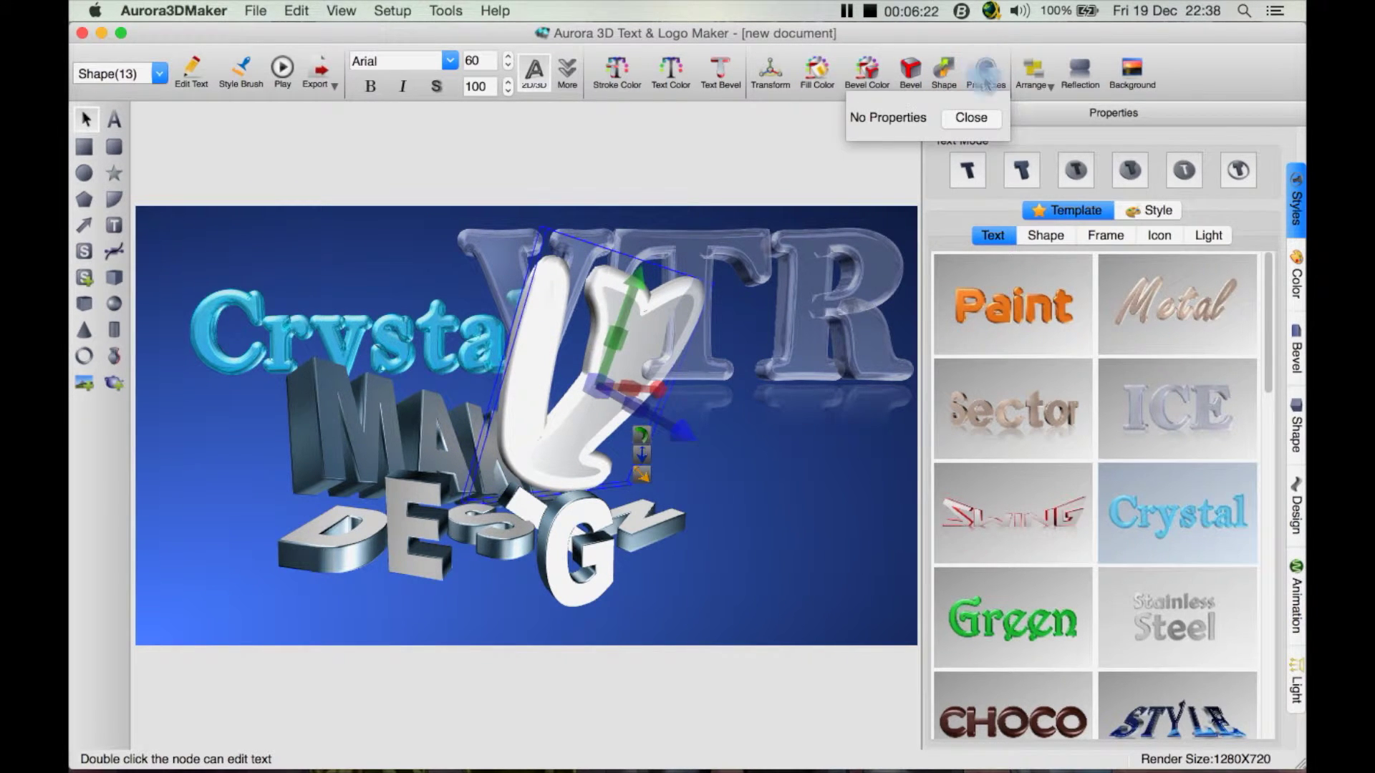
left_click(975, 120)
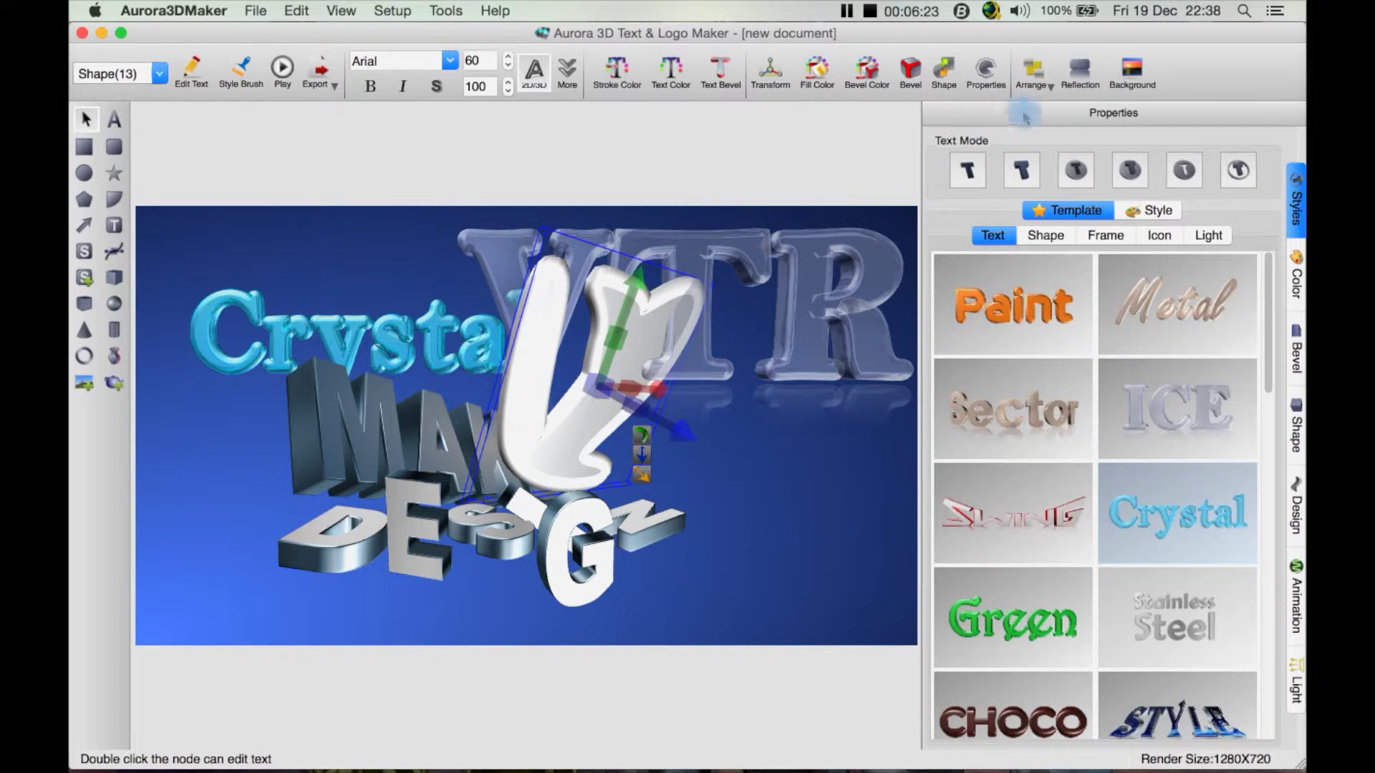
left_click(1052, 86)
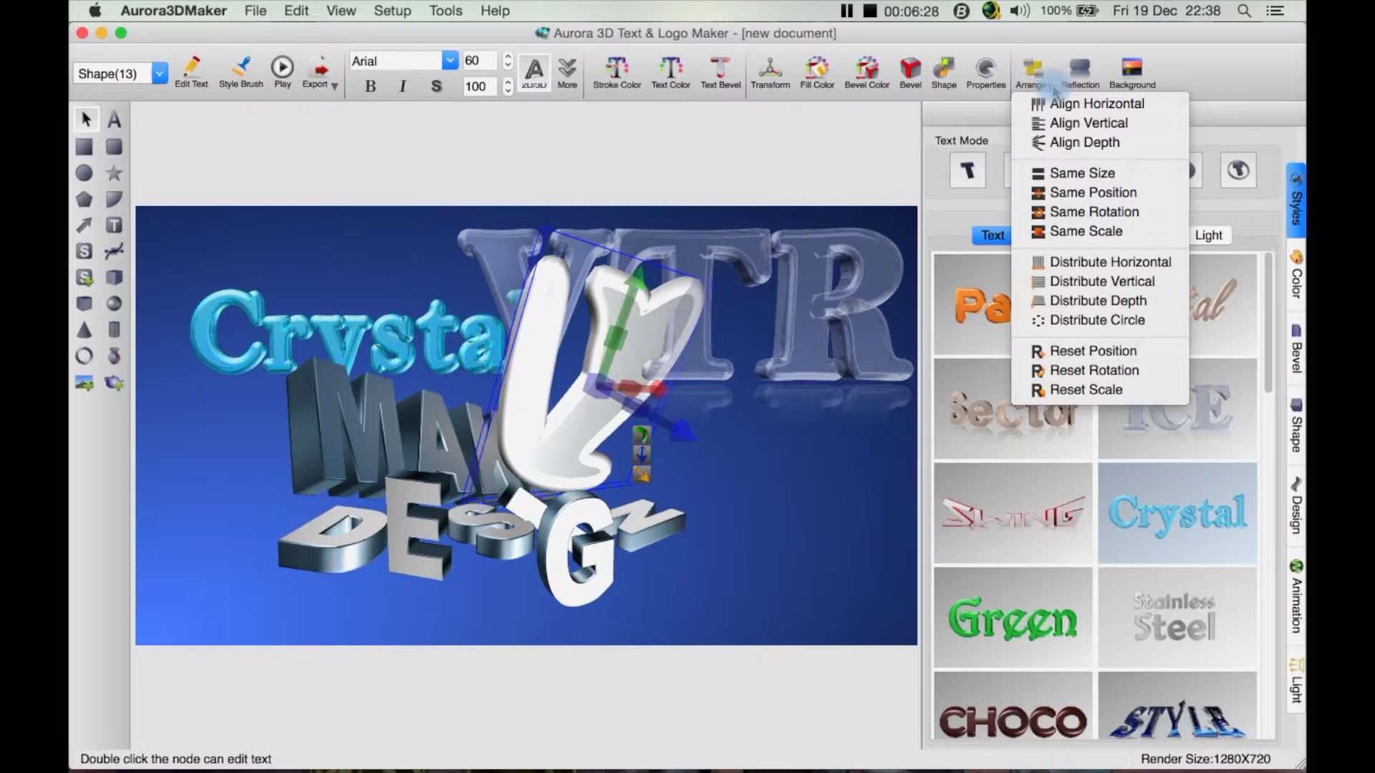
left_click(1052, 86)
left_click(1076, 72)
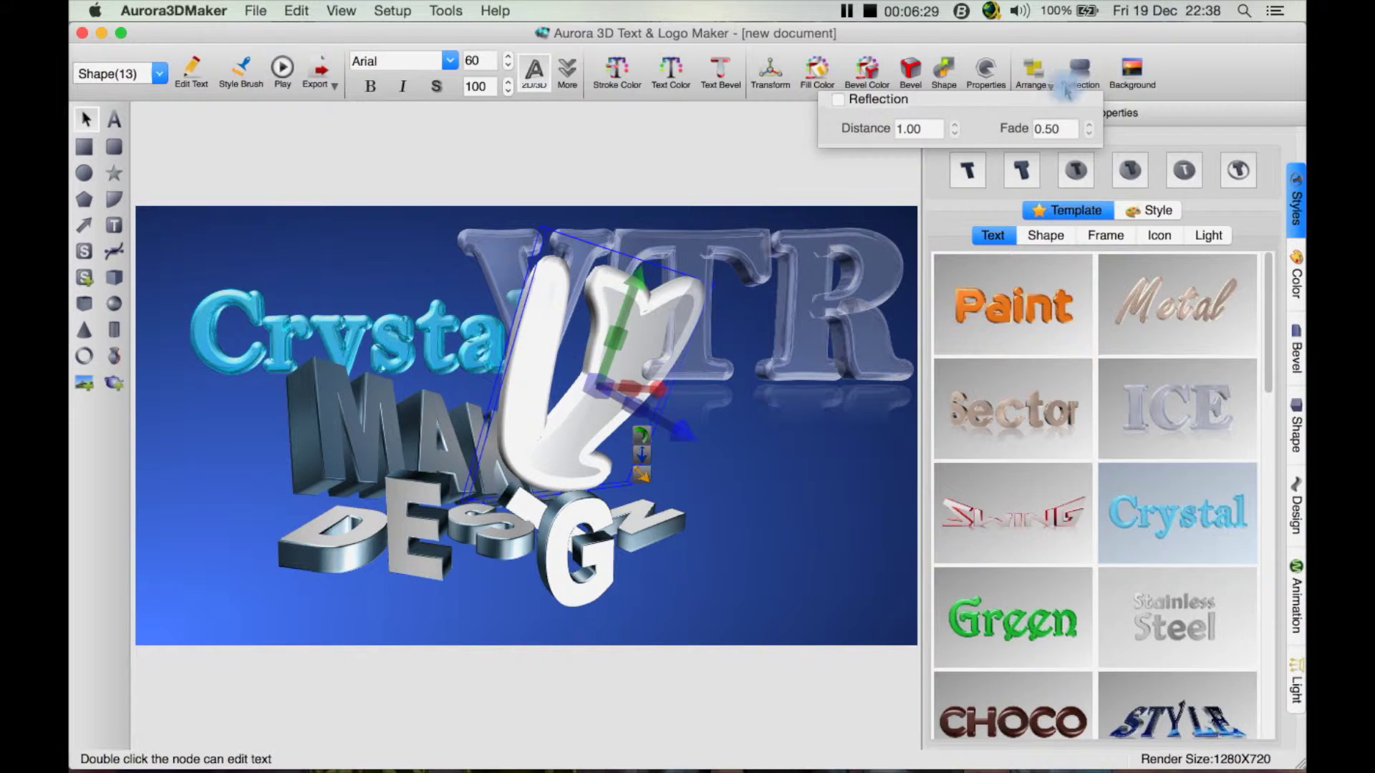
left_click(837, 99)
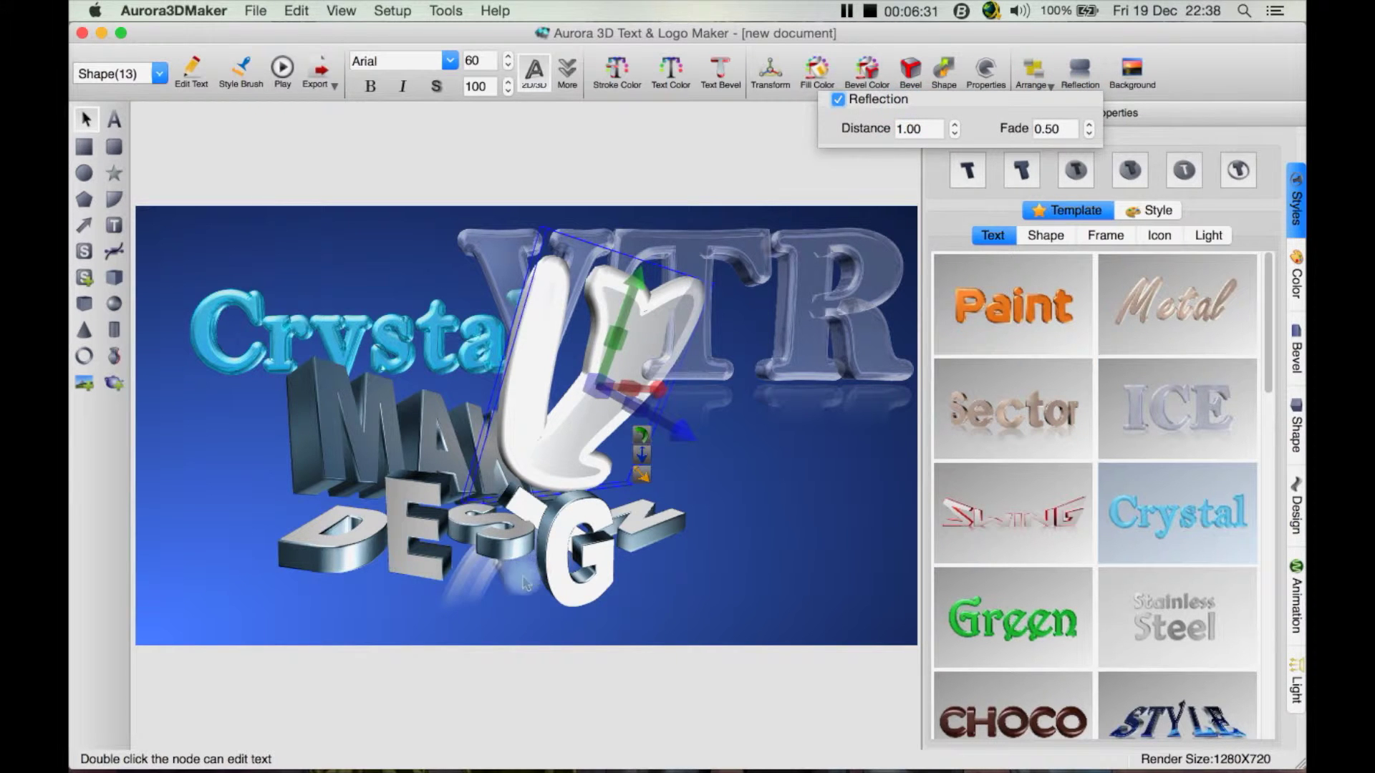
left_click(568, 430)
Move the swoosh shape up over VTR and recheck its reflection settings
left_click_drag(526, 398, 699, 304)
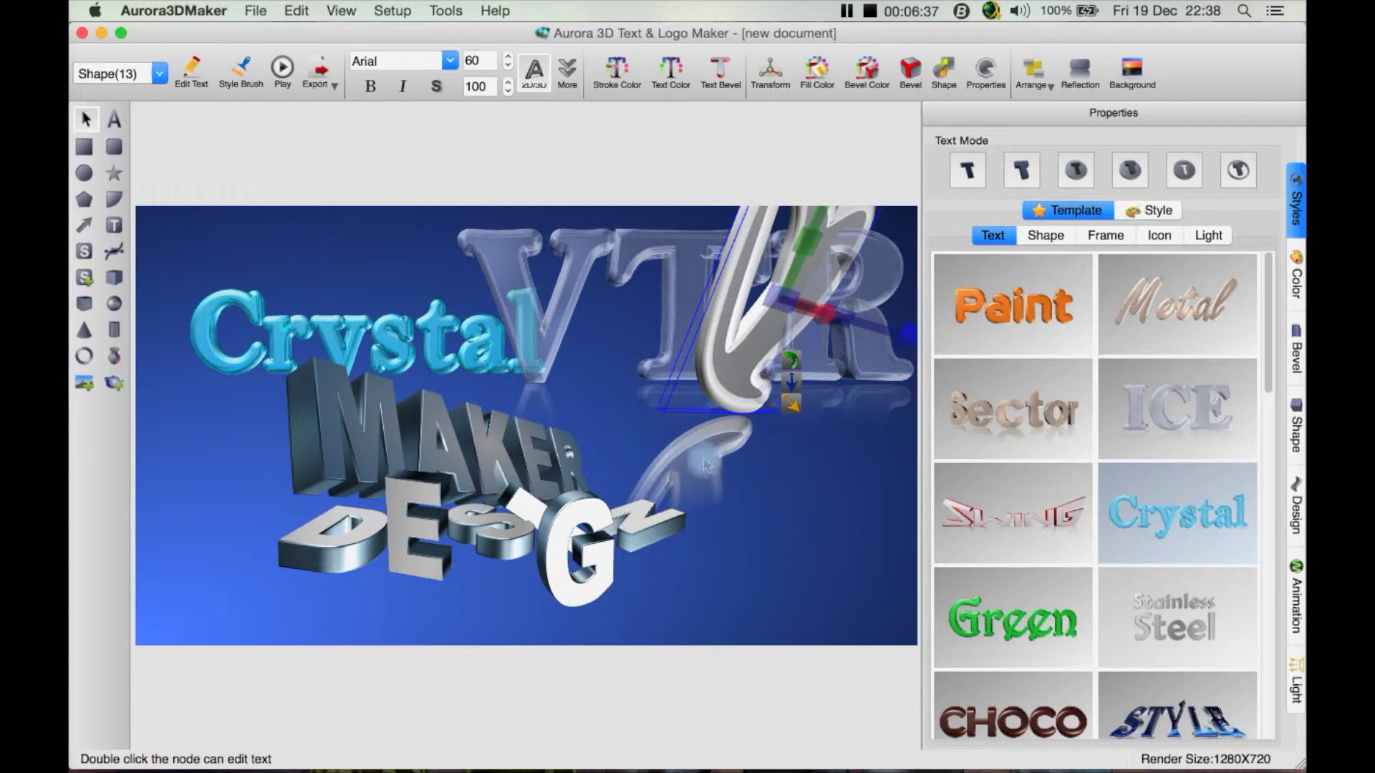
left_click(1079, 72)
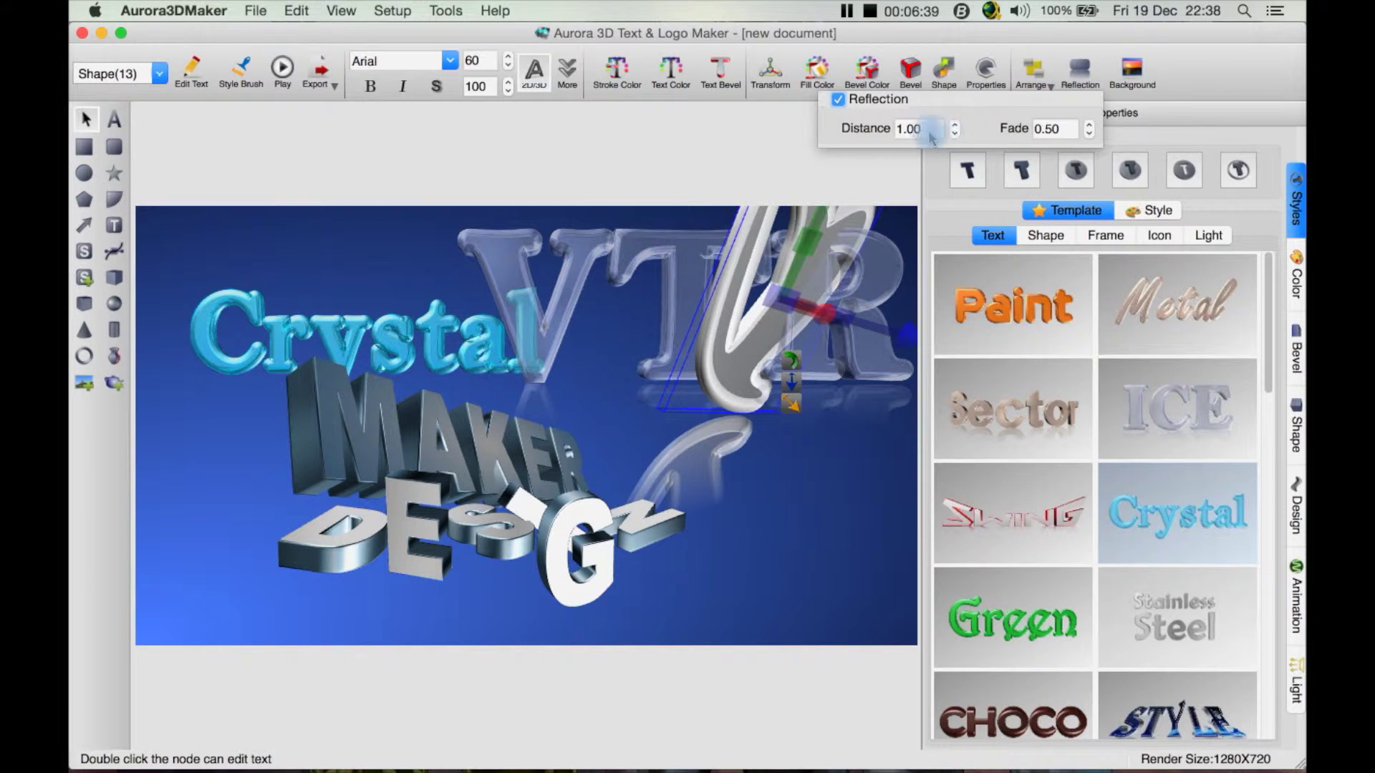
left_click(1174, 79)
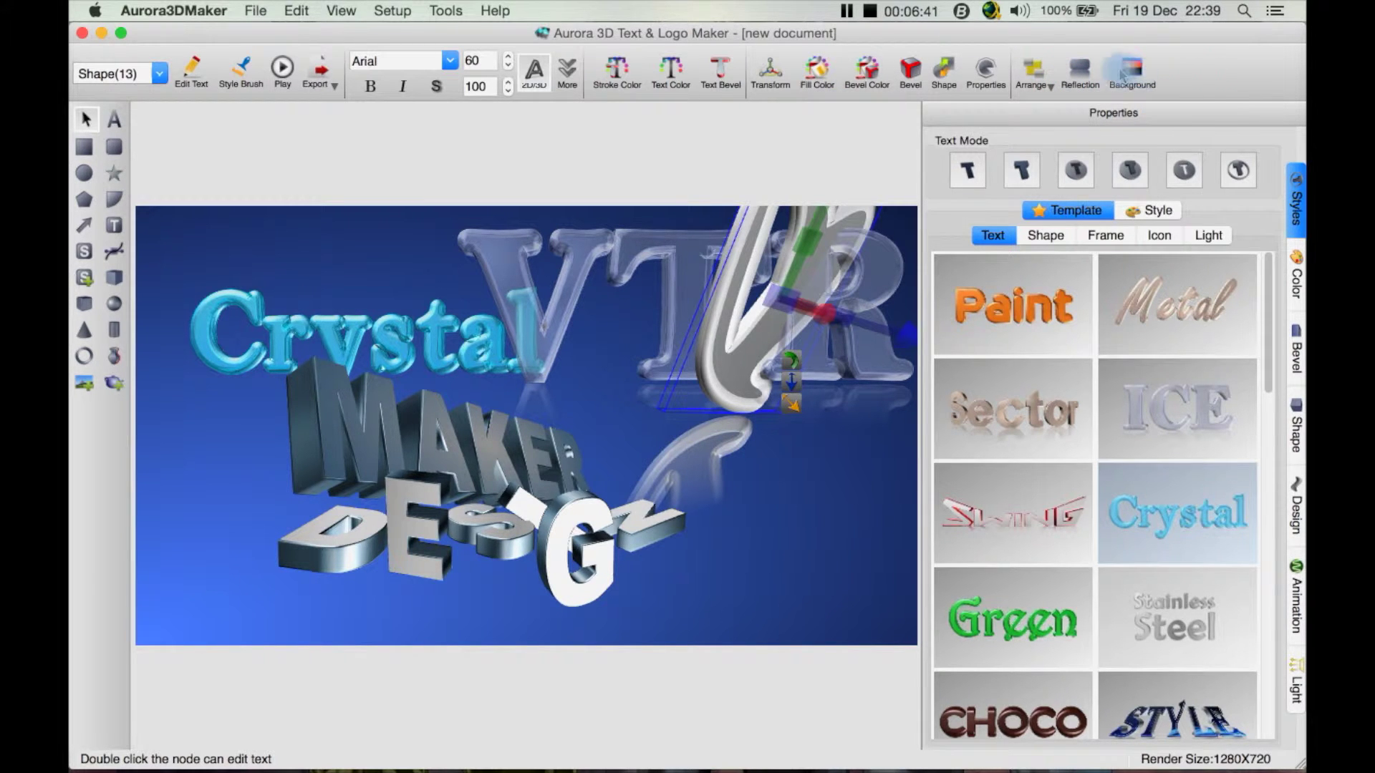
left_click(1121, 73)
Try Aqua, Bubblegum and Lavender solid backgrounds before choosing Cantaloupe orange
left_click(1170, 103)
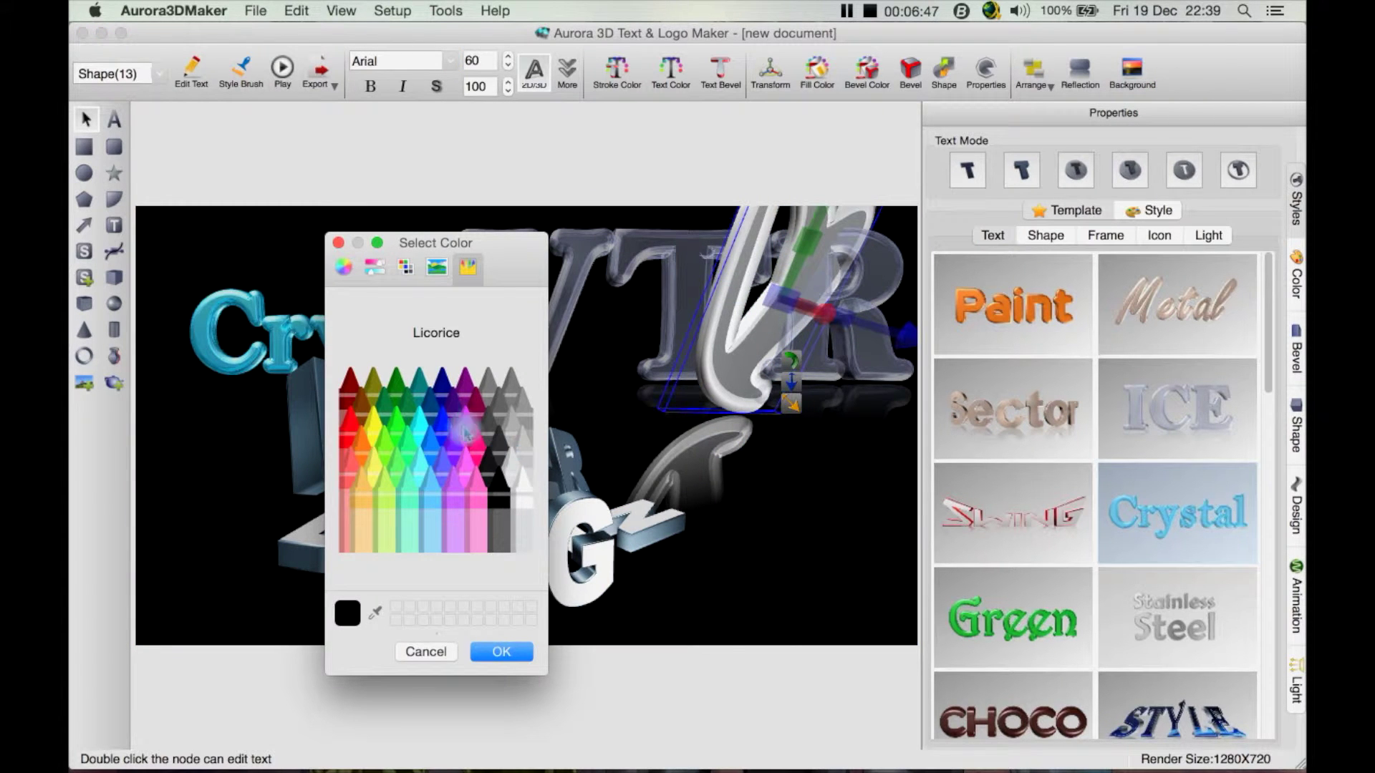
left_click(427, 446)
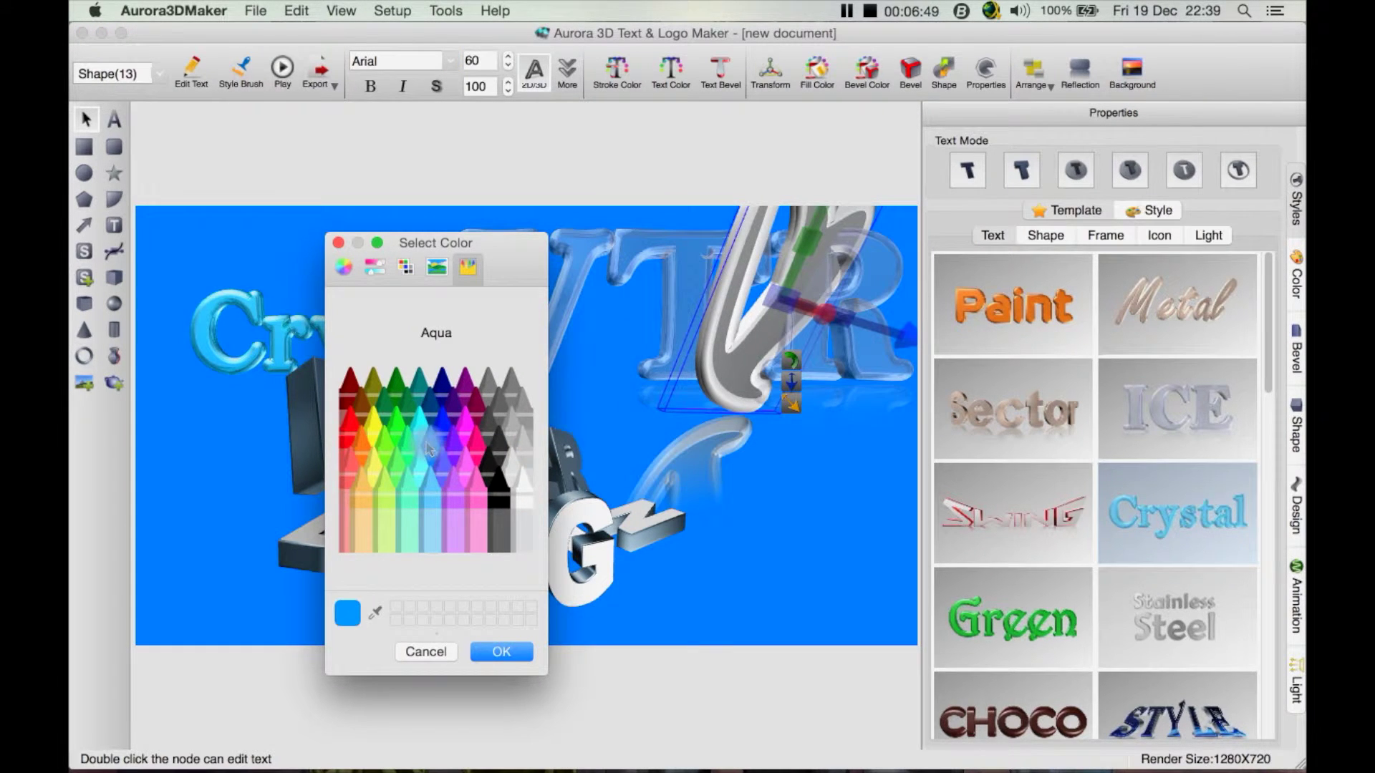
left_click(462, 538)
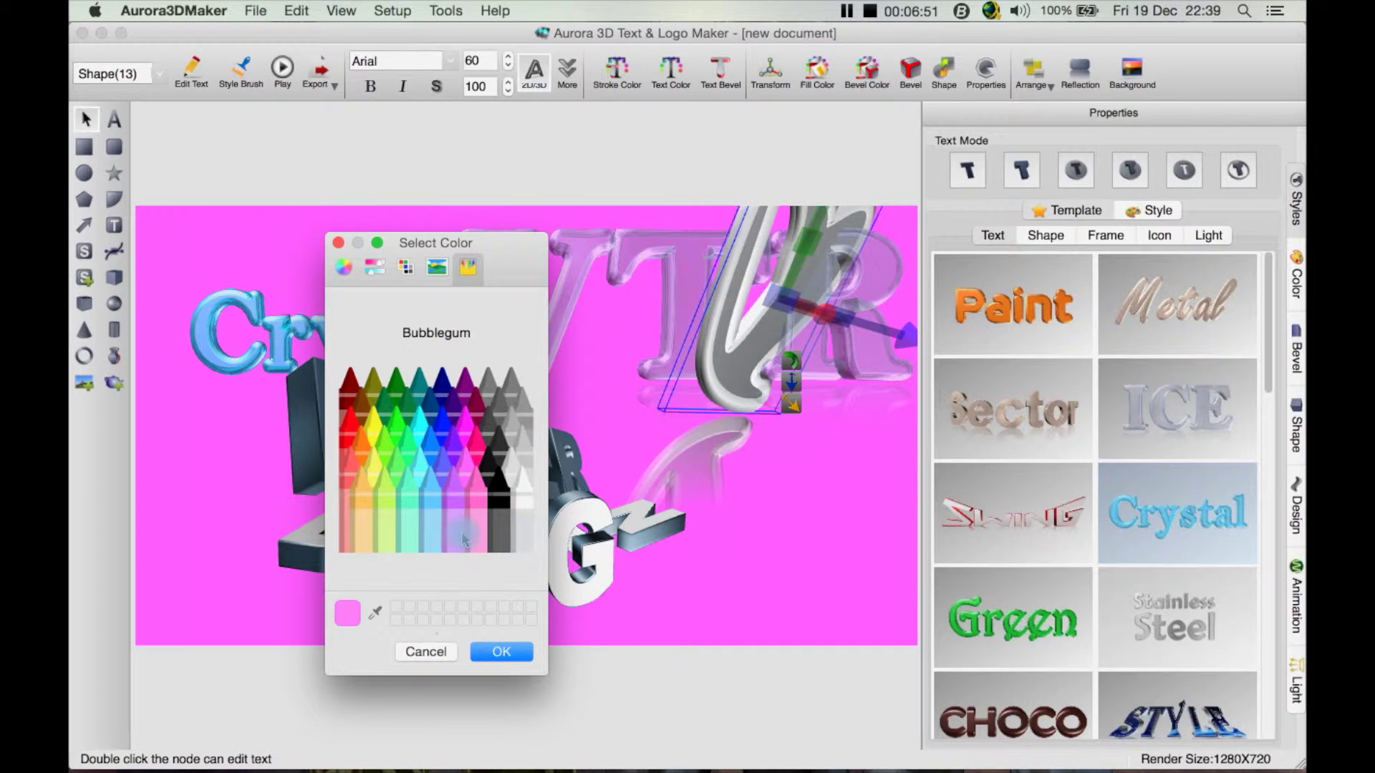
left_click(443, 542)
left_click(364, 526)
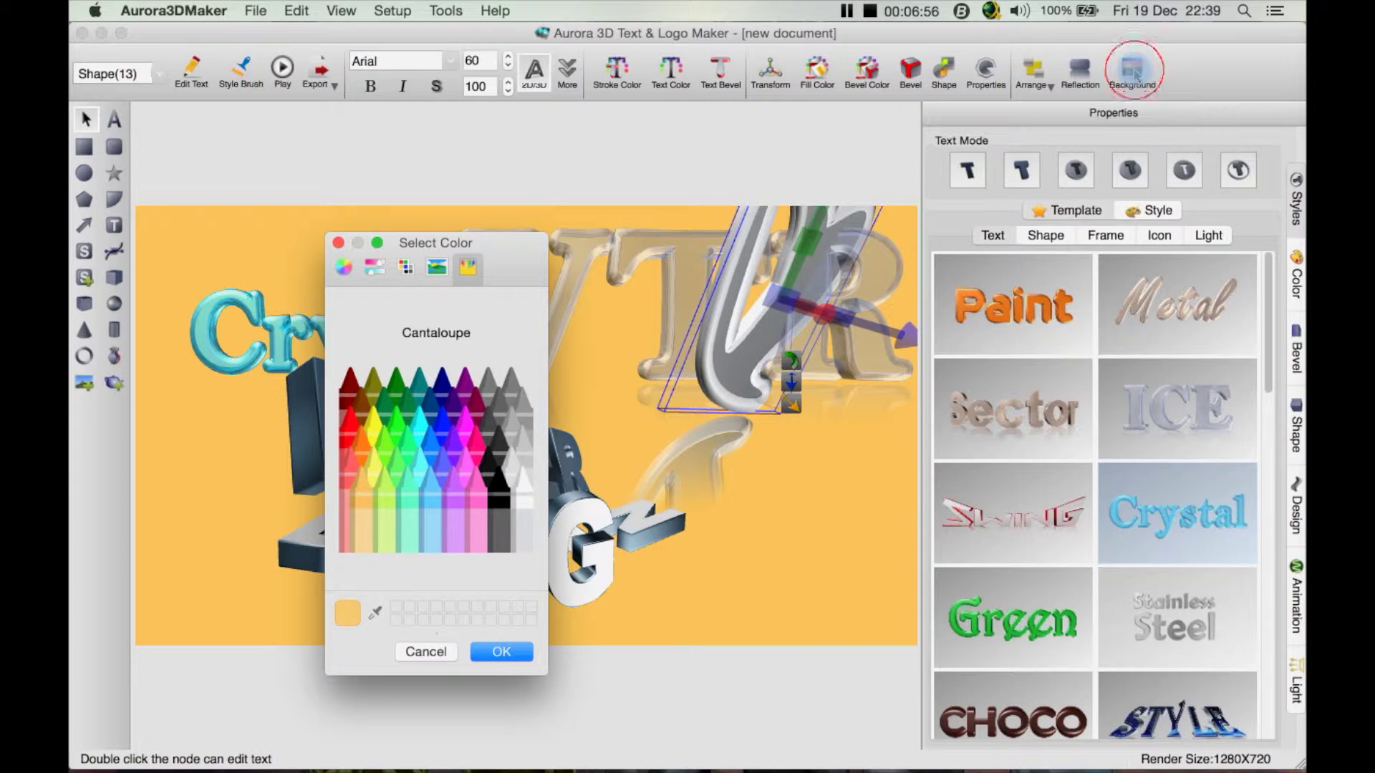
left_click(501, 651)
Try a blue gradient background, then switch to the rotate_blue.png dynamic background
left_click(1131, 69)
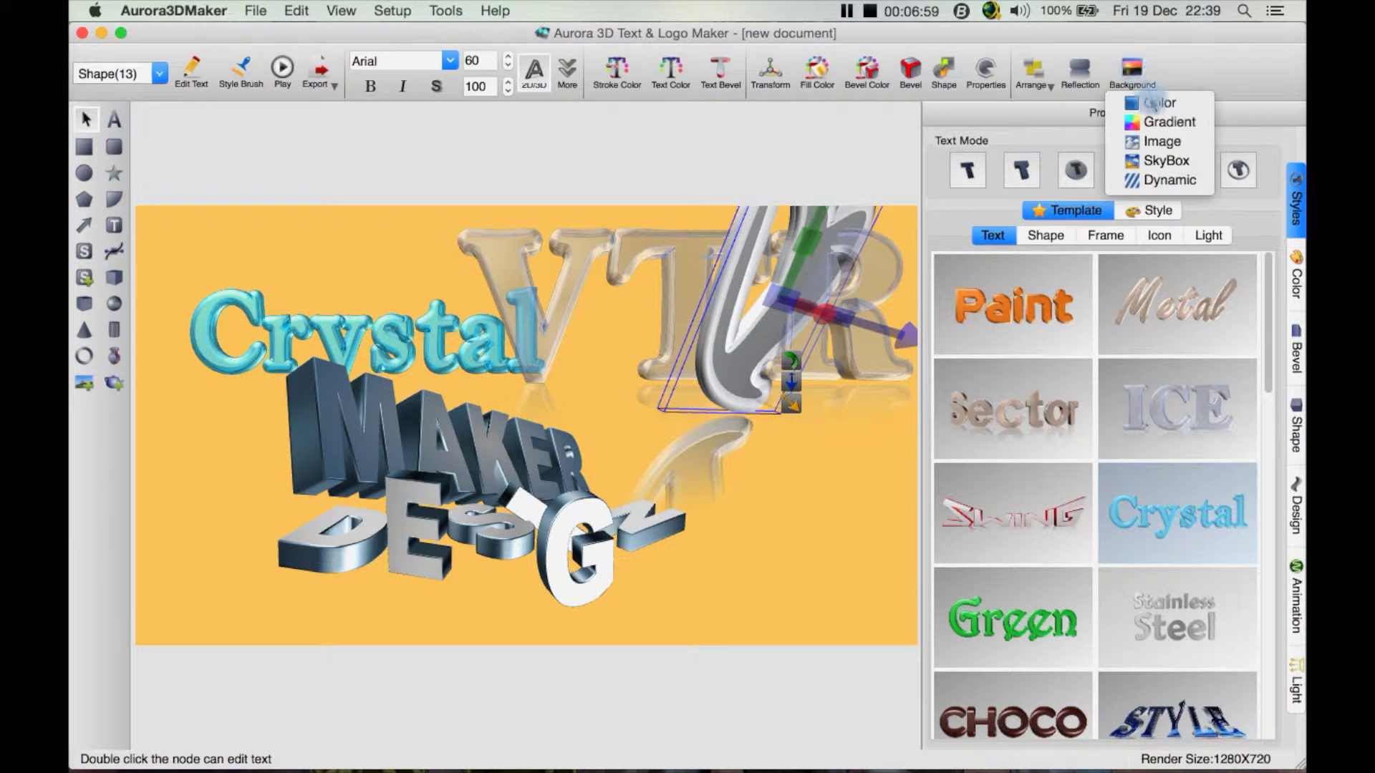
left_click(1164, 123)
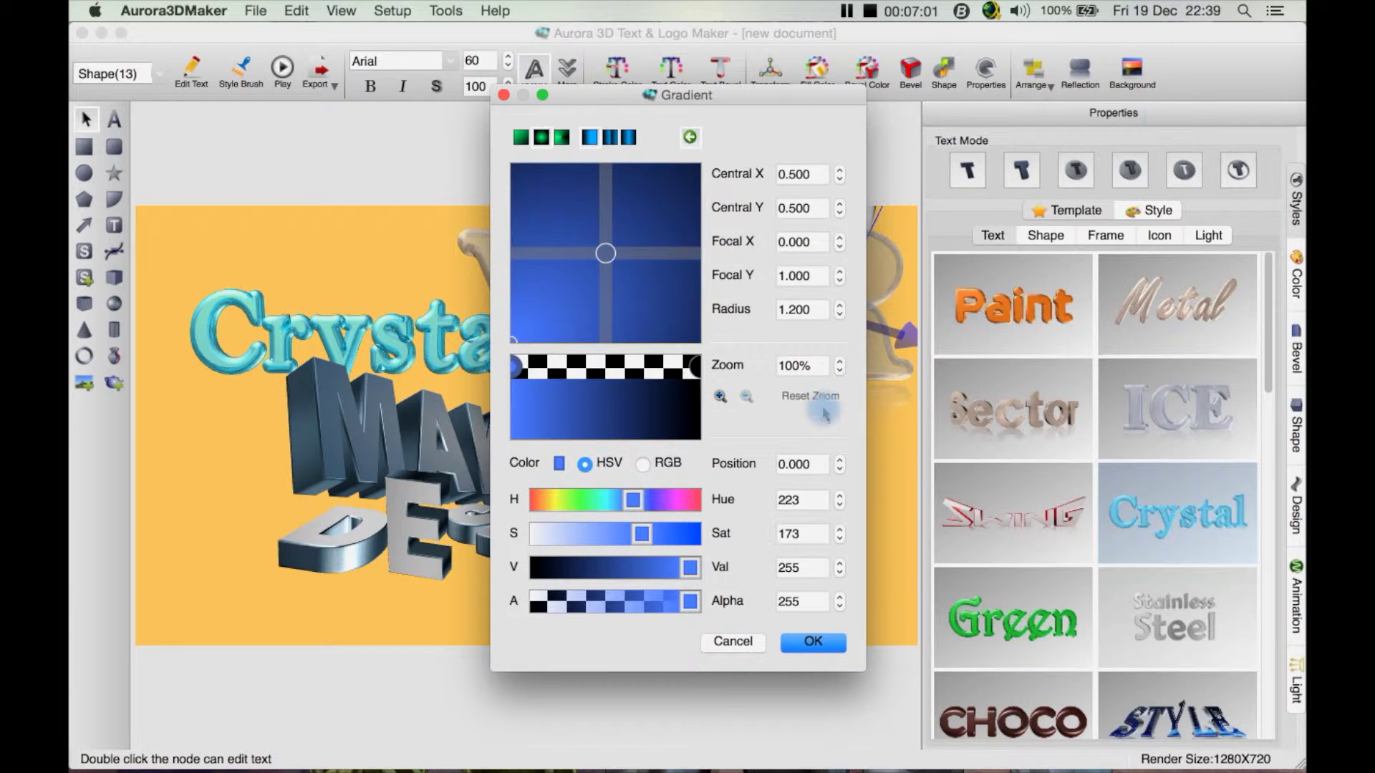
left_click(813, 642)
left_click(1134, 69)
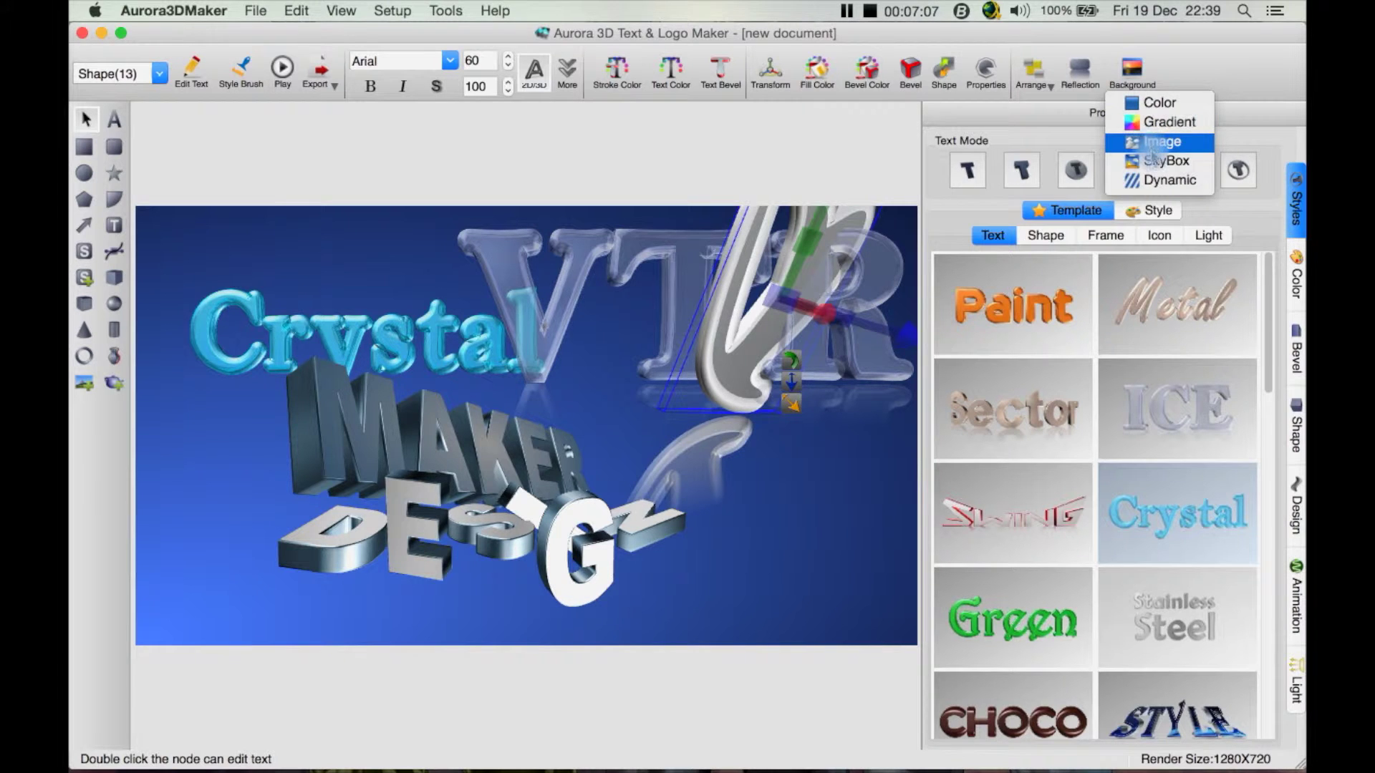
left_click(1167, 179)
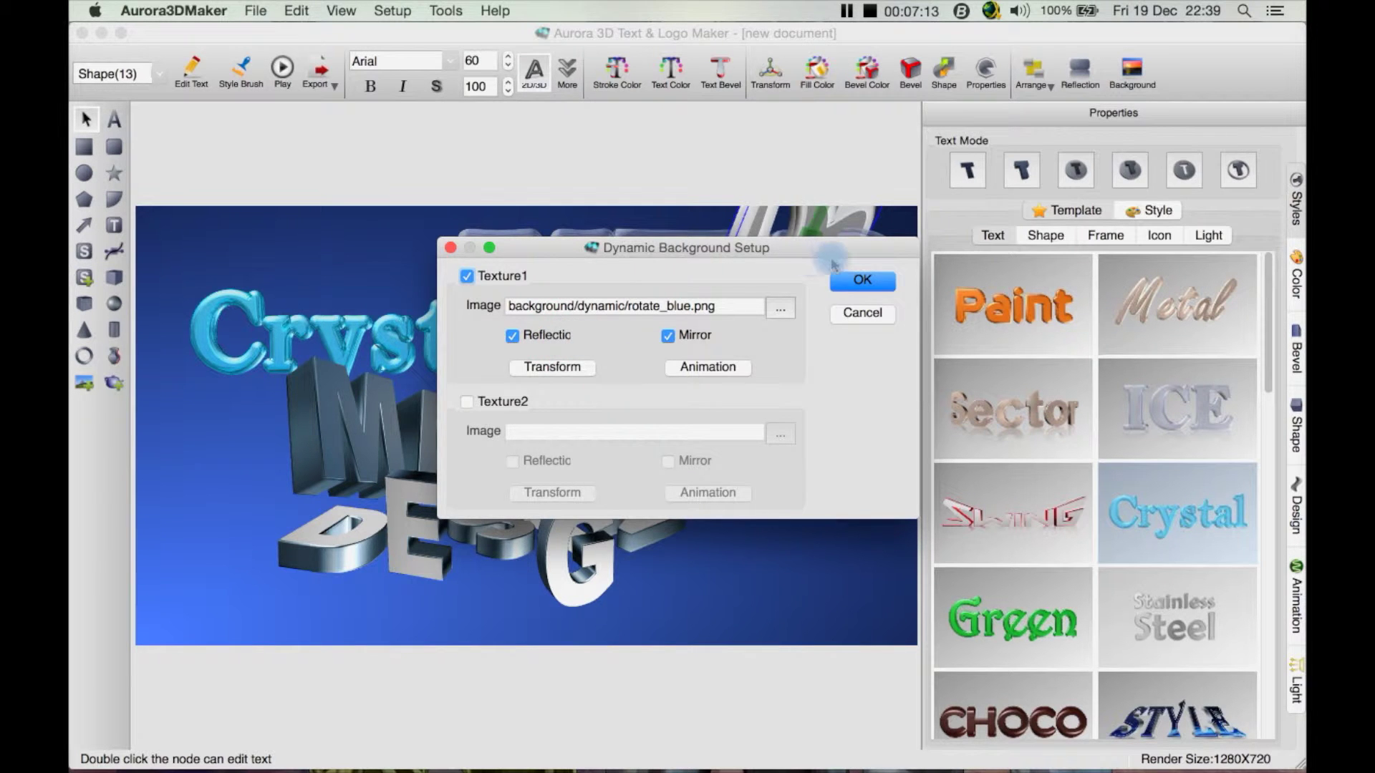
left_click(842, 284)
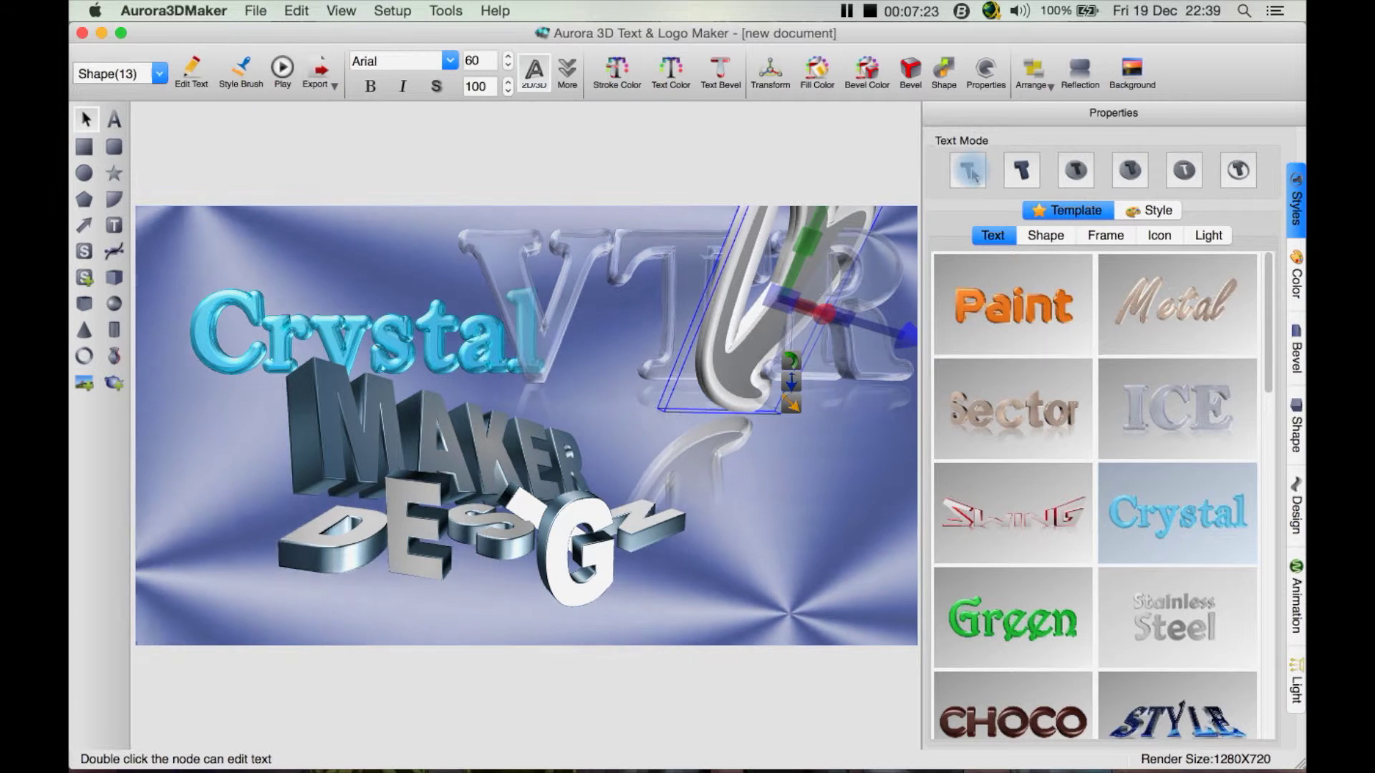
Browse the Shape, Frame and Icon template libraries
left_click(1047, 240)
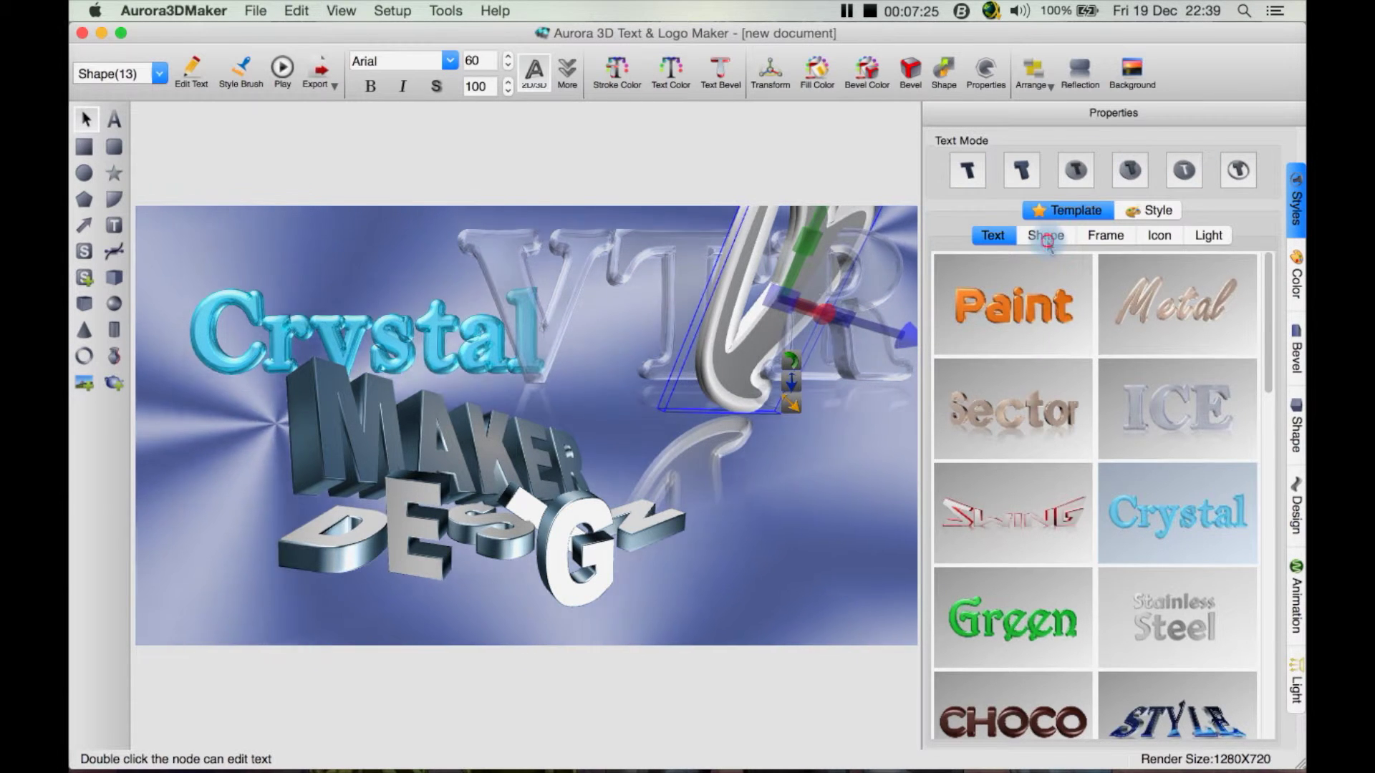
scroll(1045, 472, "down", 5)
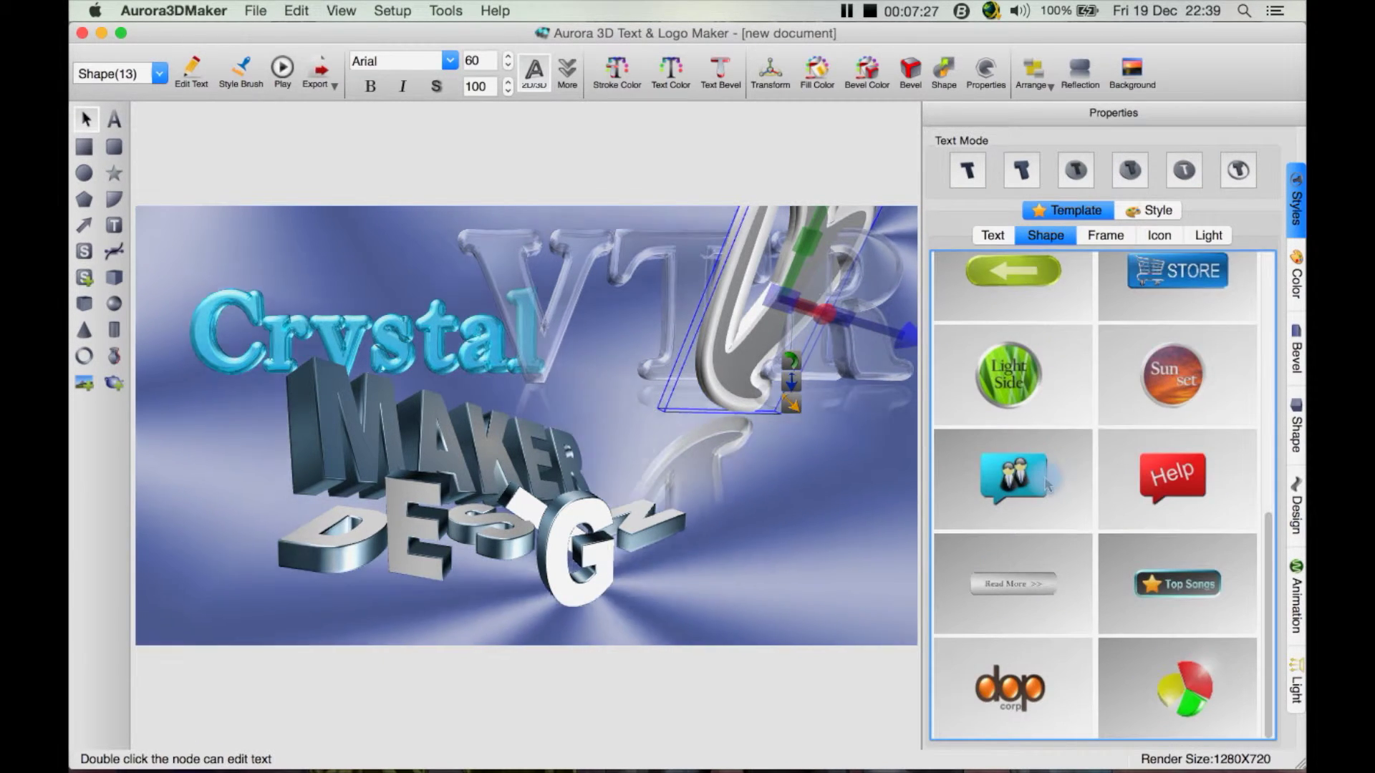
scroll(1046, 487, "up", 5)
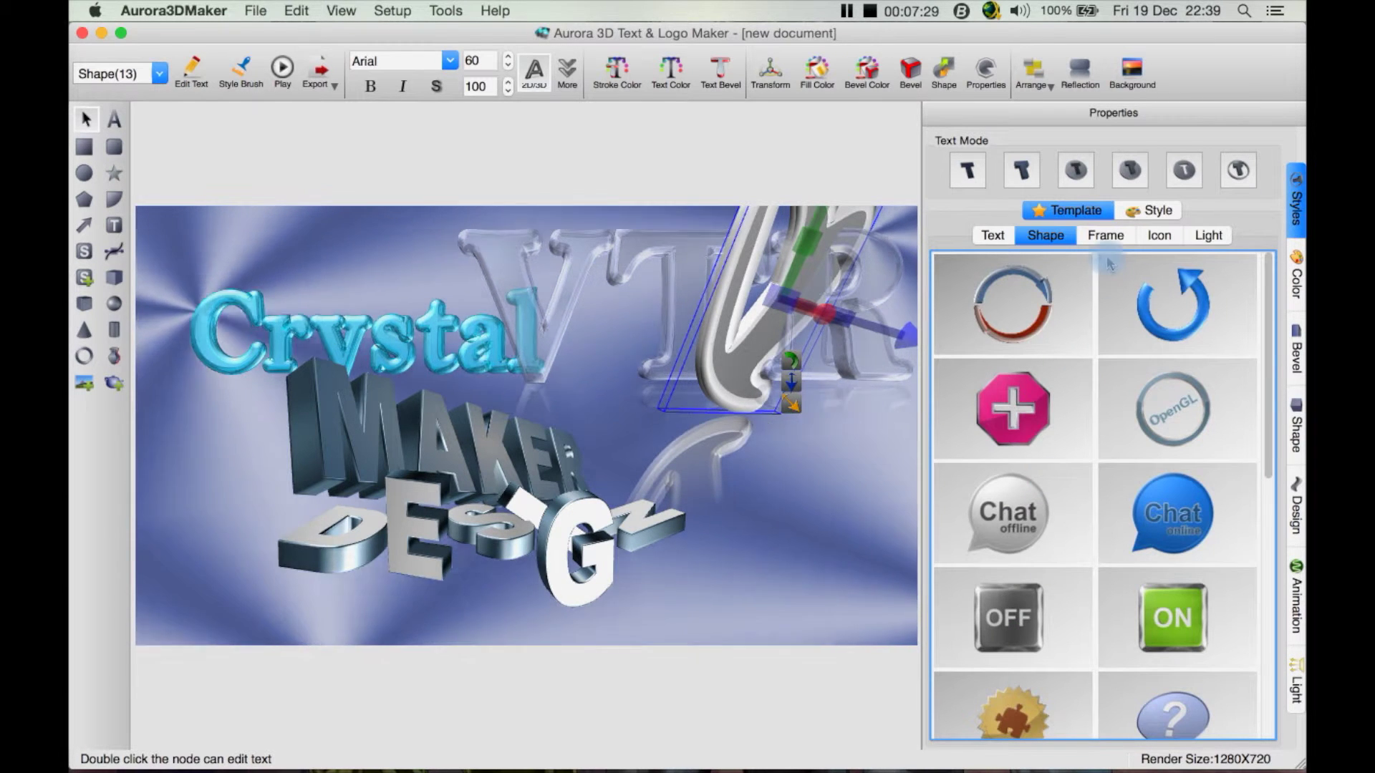
left_click(1107, 241)
scroll(1171, 408, "down", 10)
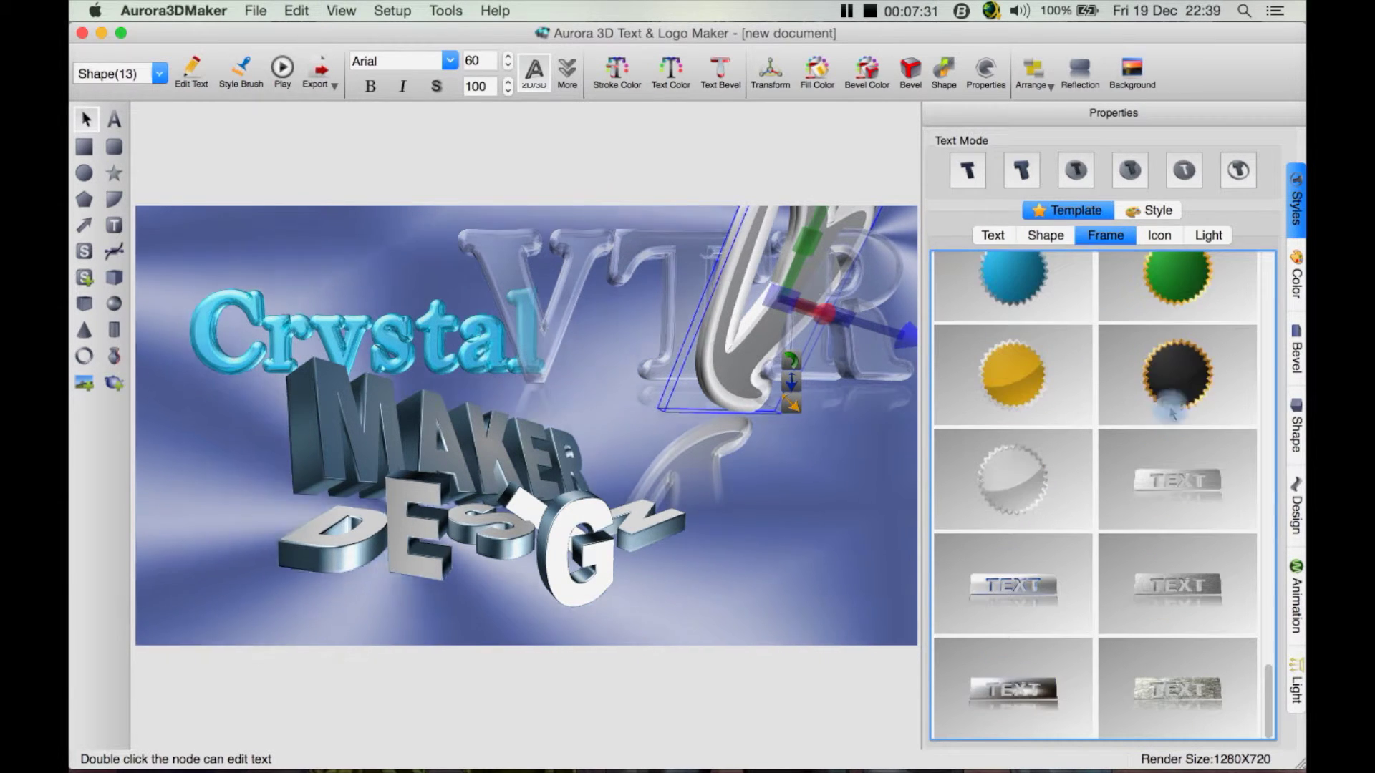
left_click(1159, 236)
scroll(1176, 520, "down", 1)
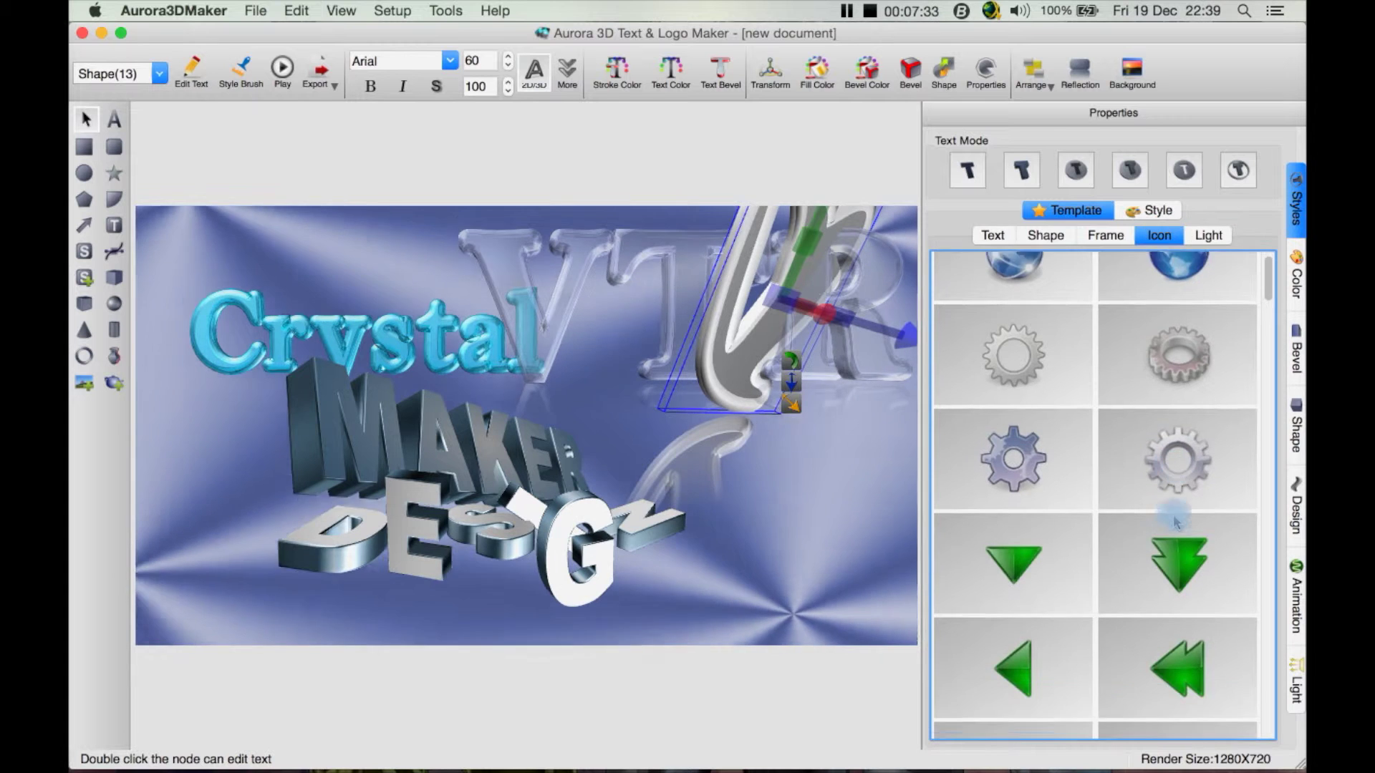
scroll(1177, 520, "up", 1)
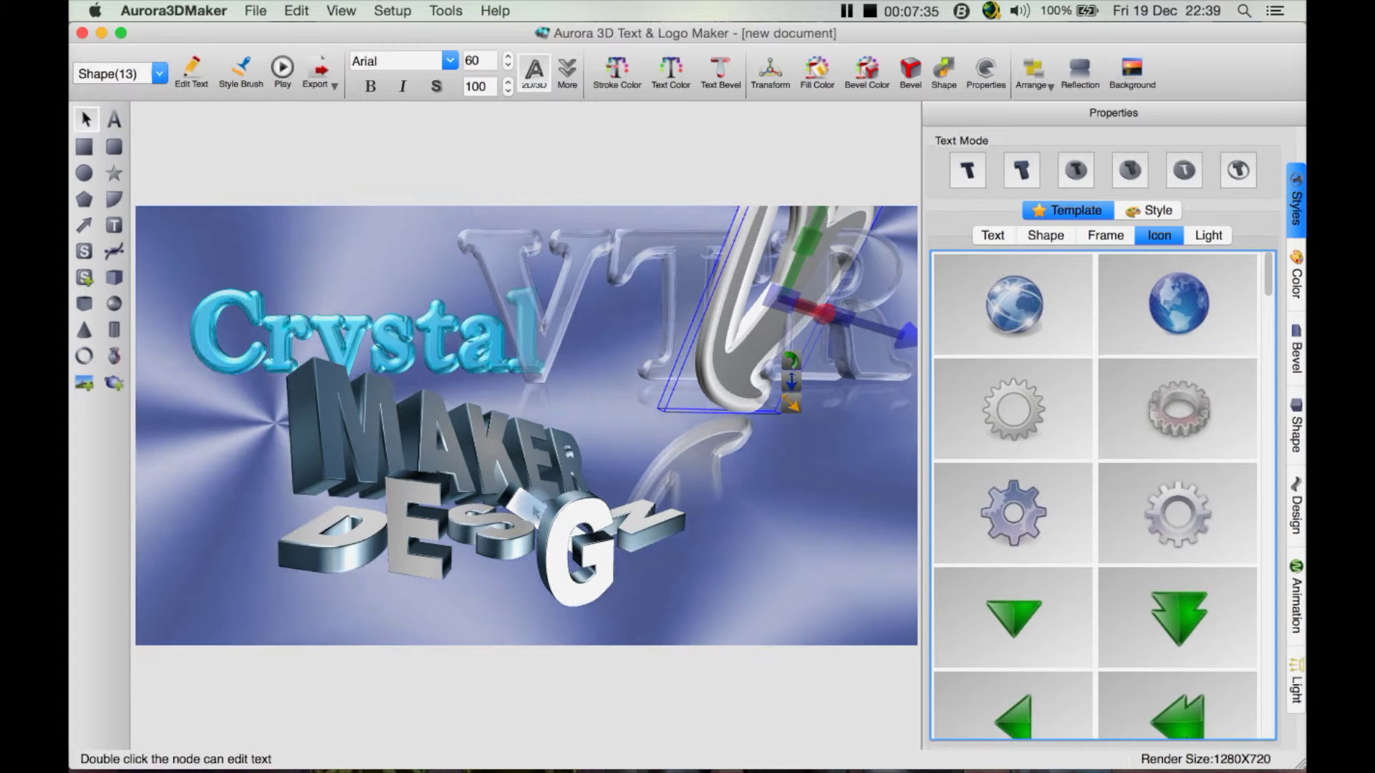
With DESIGN's G selected, try globe and gear icons, settling on the 3-D computer mouse
left_click(570, 531)
left_click(1013, 316)
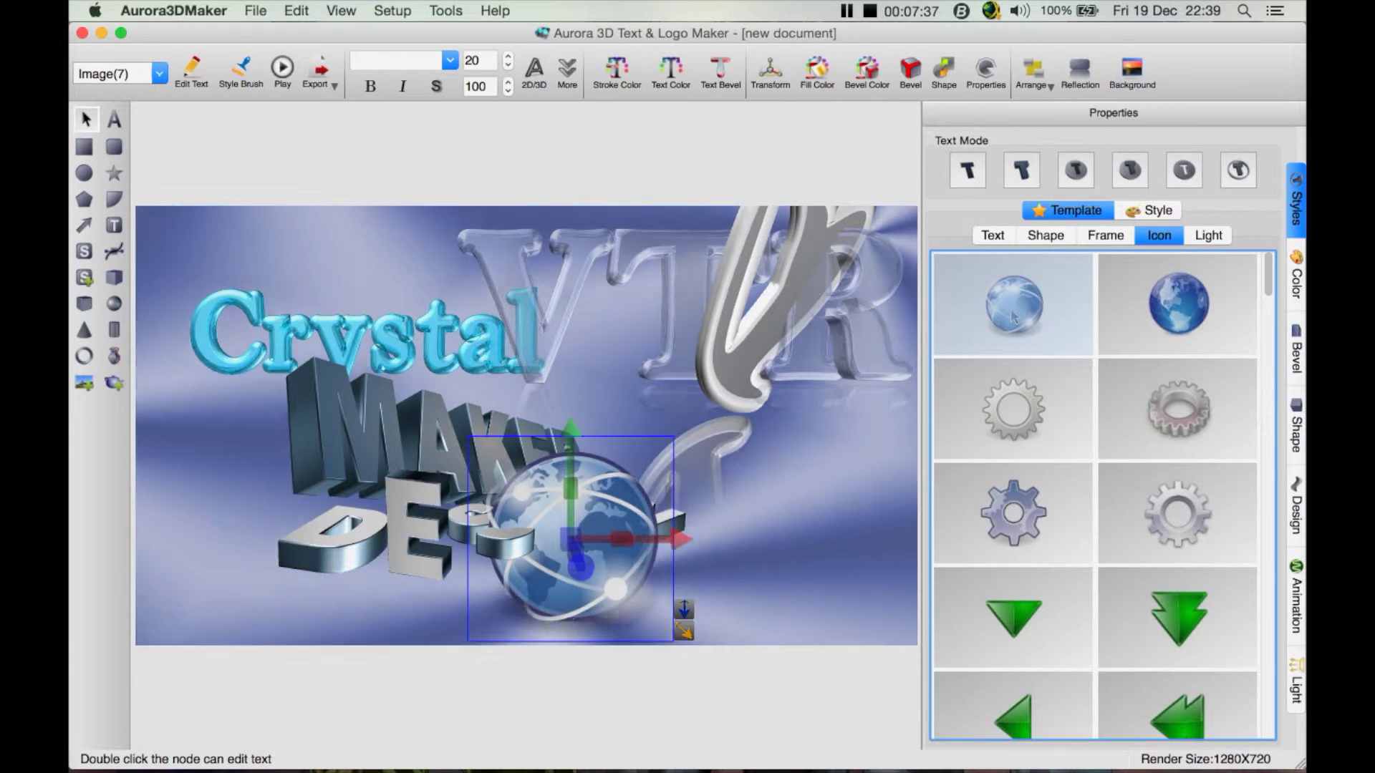
left_click(1130, 315)
left_click(1059, 430)
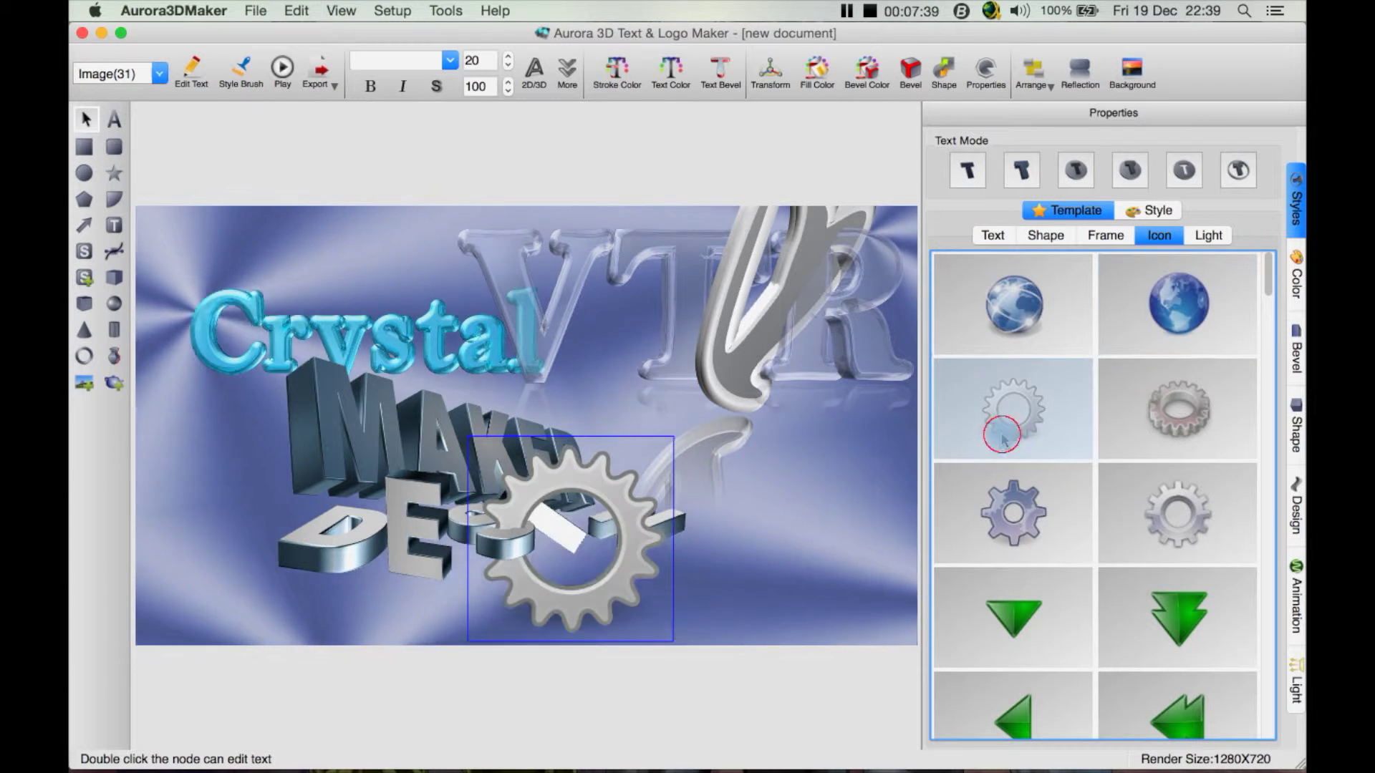
scroll(1072, 510, "down", 10)
scroll(1070, 508, "down", 5)
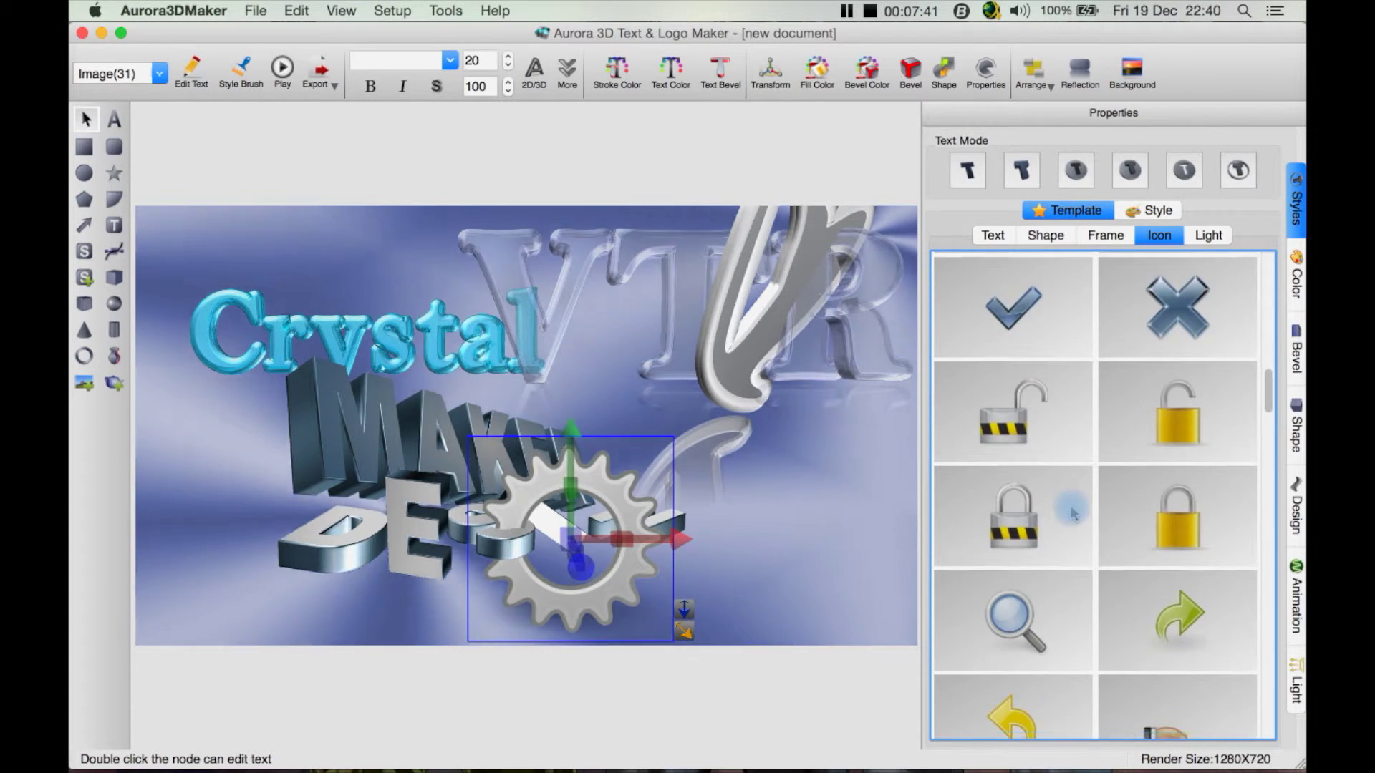
scroll(1069, 507, "up", 7)
left_click(1038, 440)
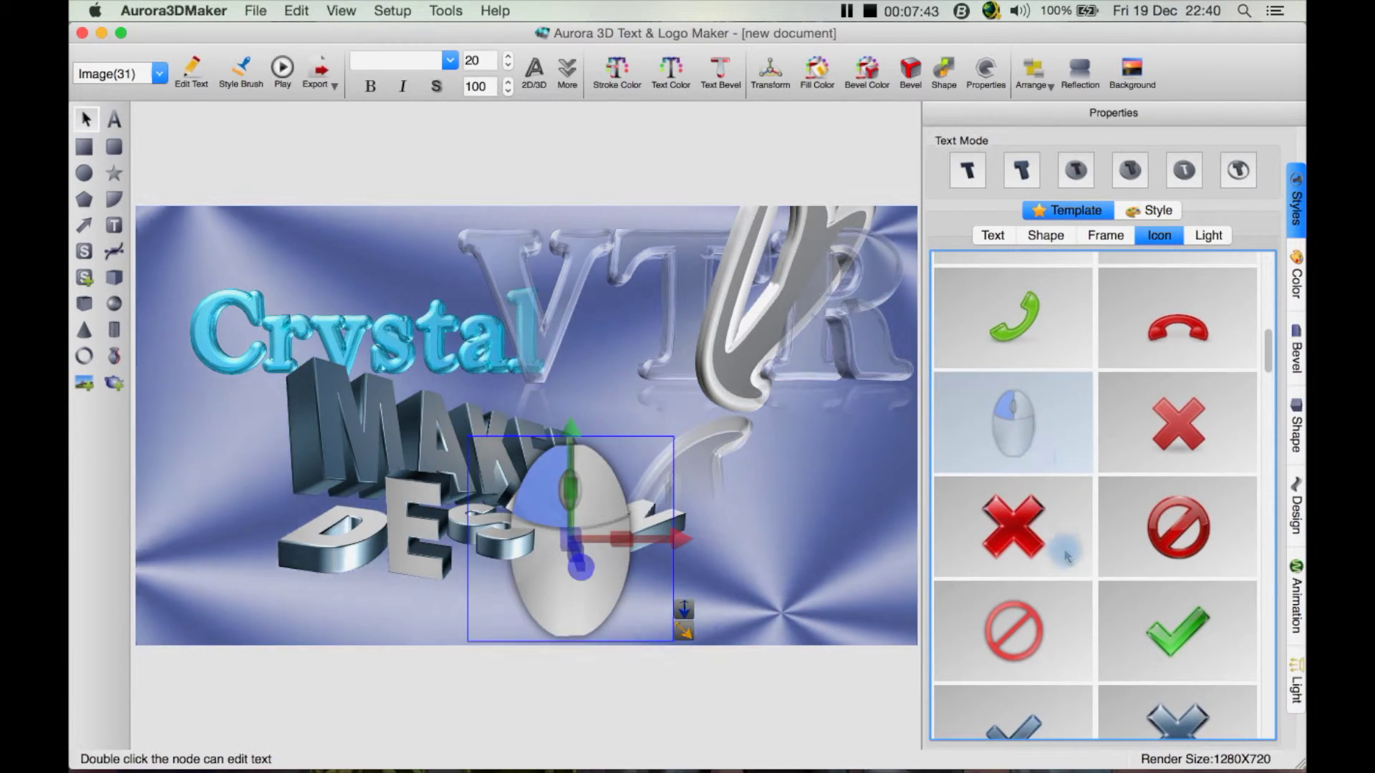
scroll(1062, 552, "down", 15)
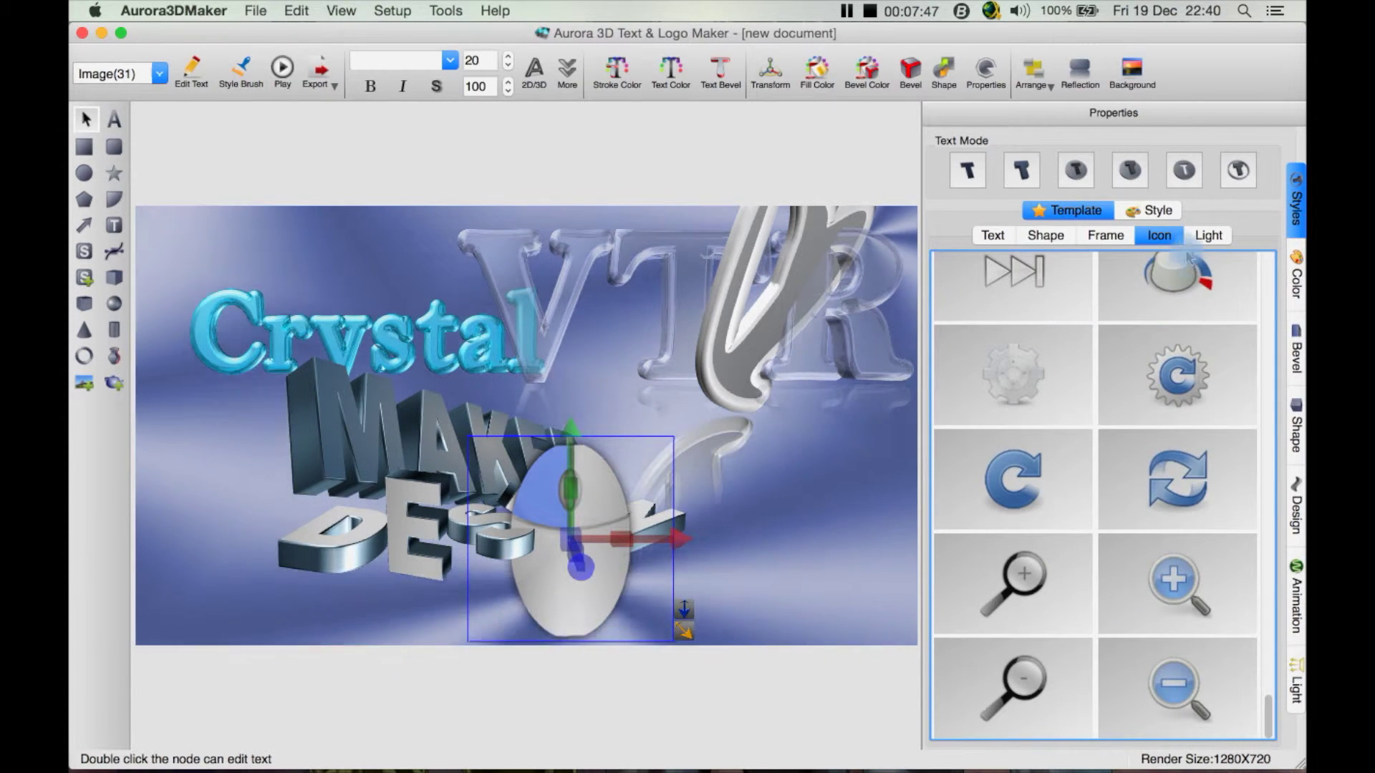
scroll(1181, 261, "up", 10)
left_click(1209, 236)
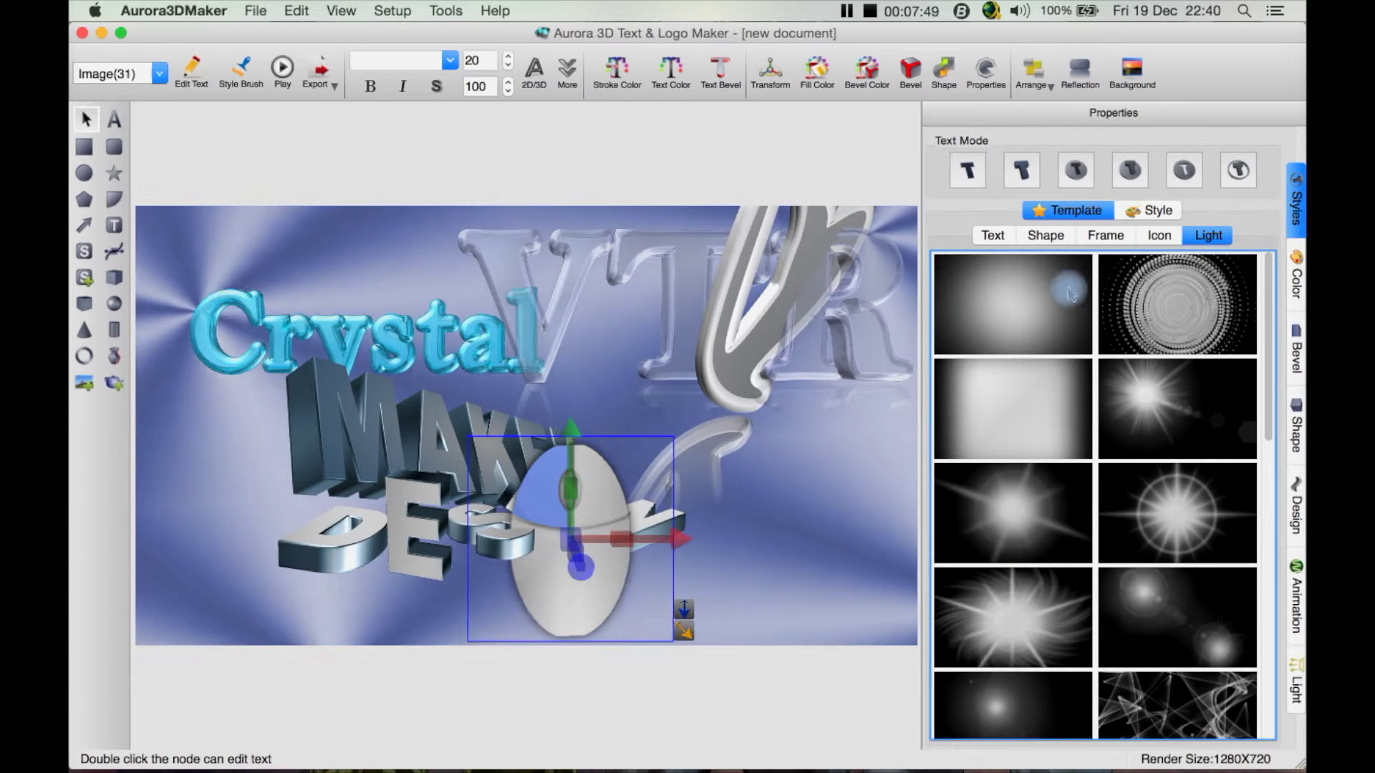
Replace the mouse icon with the lightning light effect, after trying the wispy lines
scroll(1074, 641, "down", 3)
scroll(1074, 642, "down", 9)
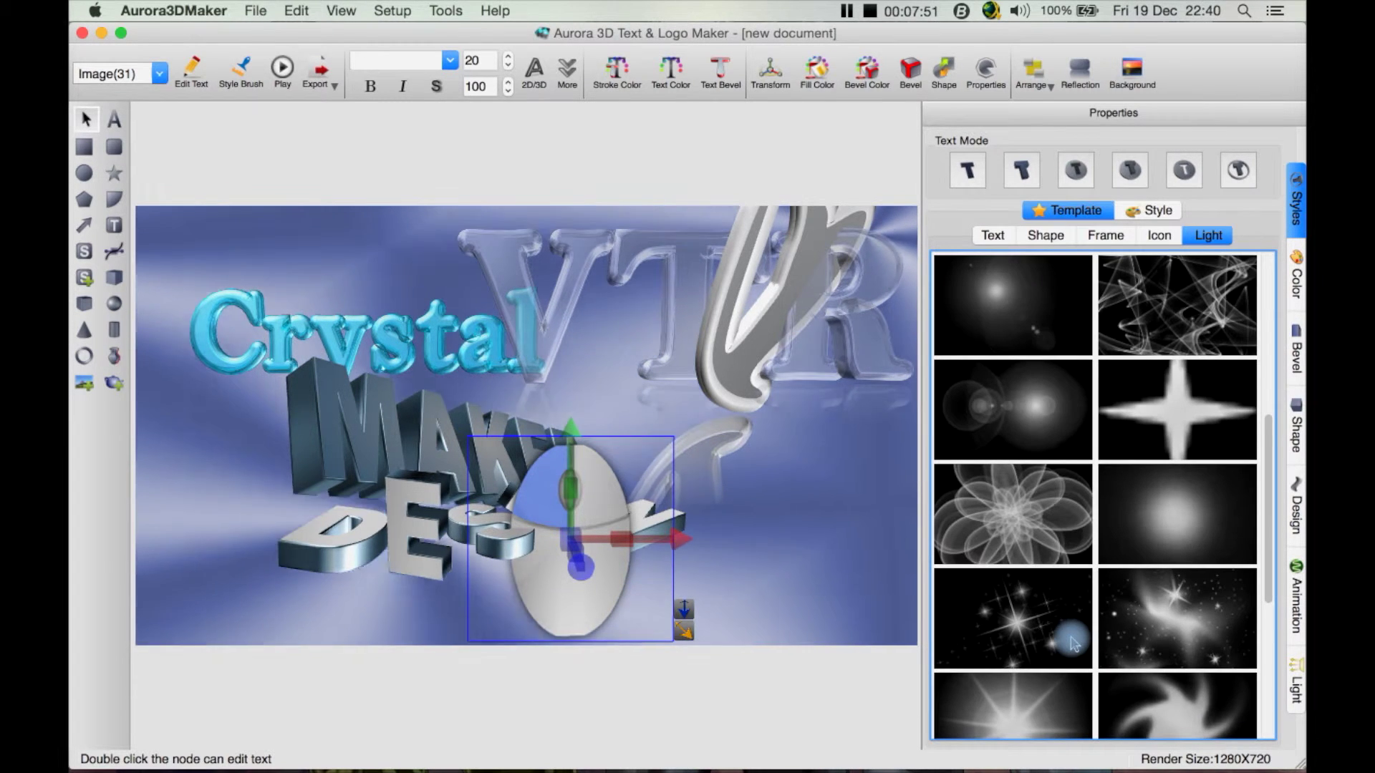
left_click(1165, 321)
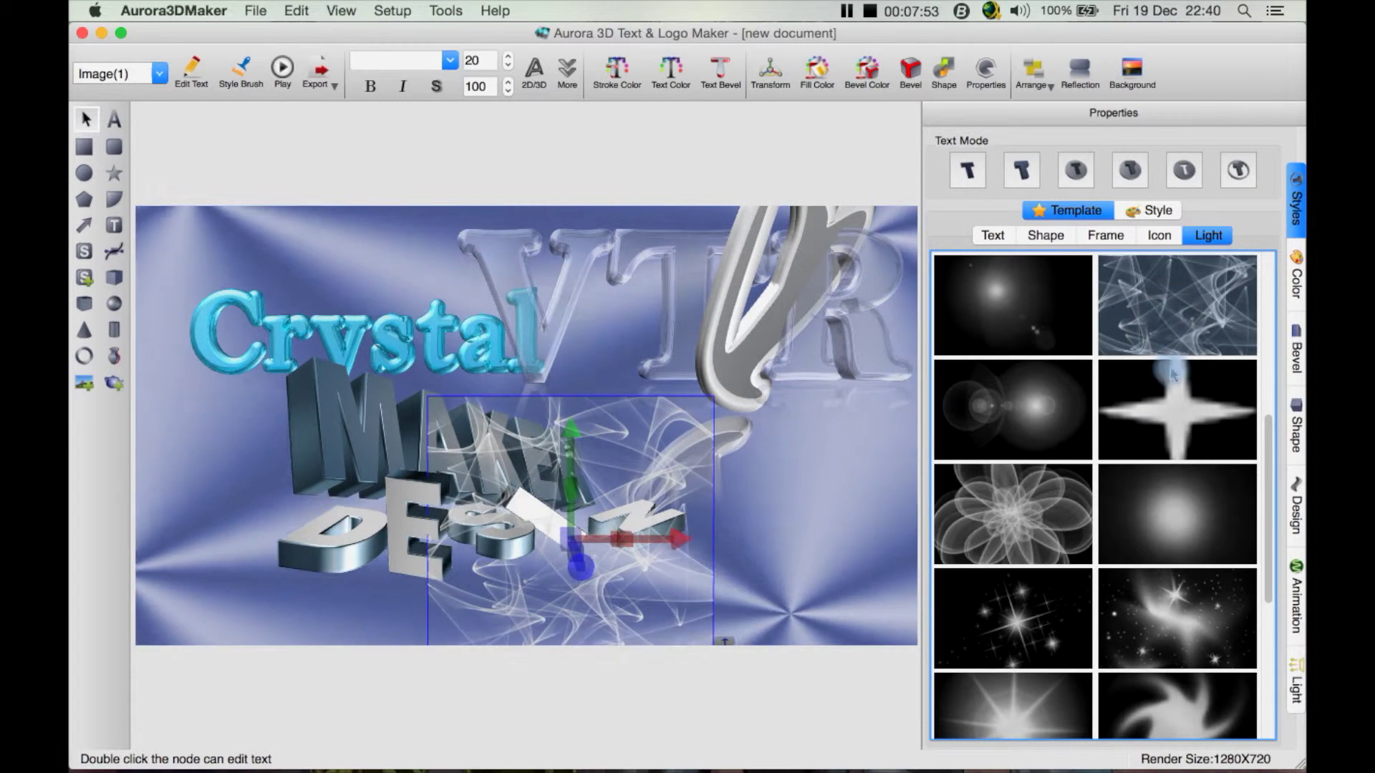
scroll(1145, 593, "down", 5)
left_click(1042, 677)
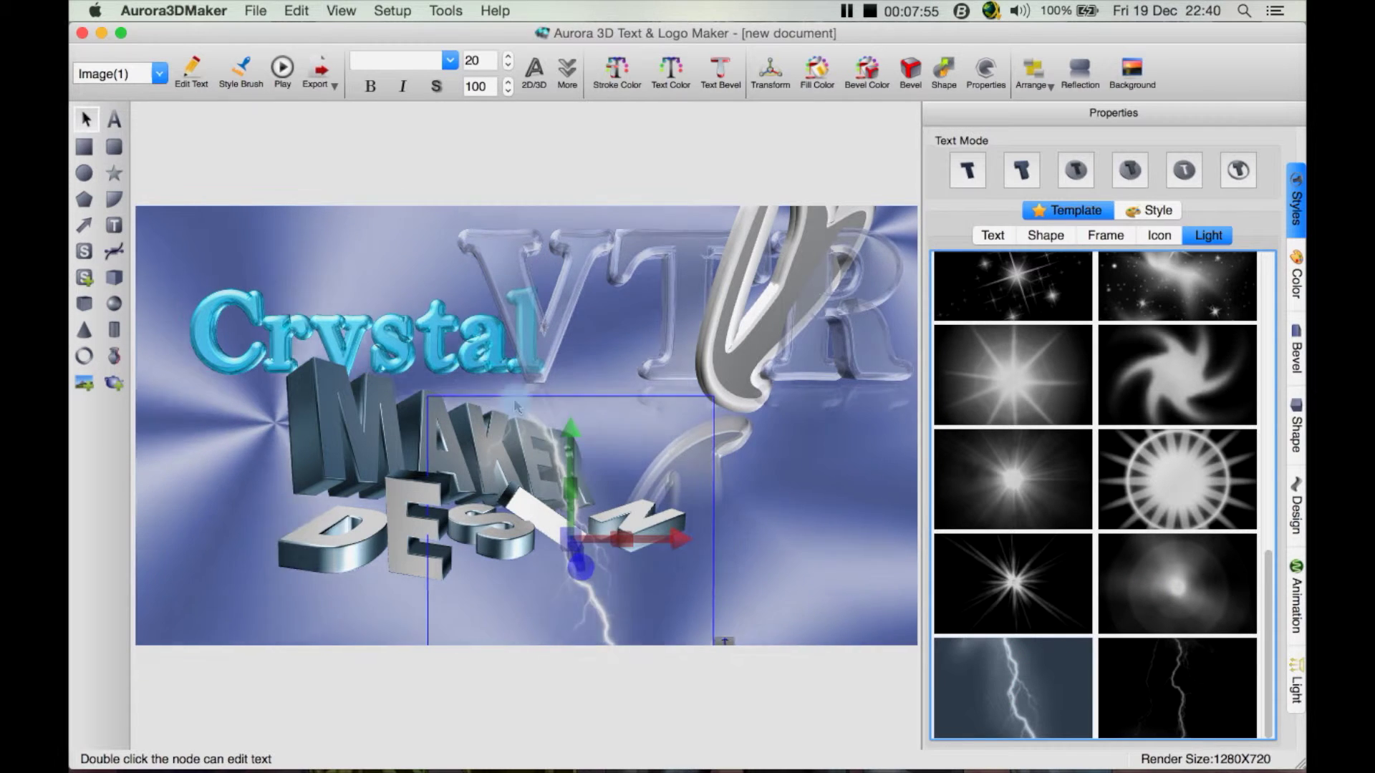
Move the lightning up-left behind Crystal, view its colour properties, and select the swoosh shape
left_click_drag(542, 432, 466, 380)
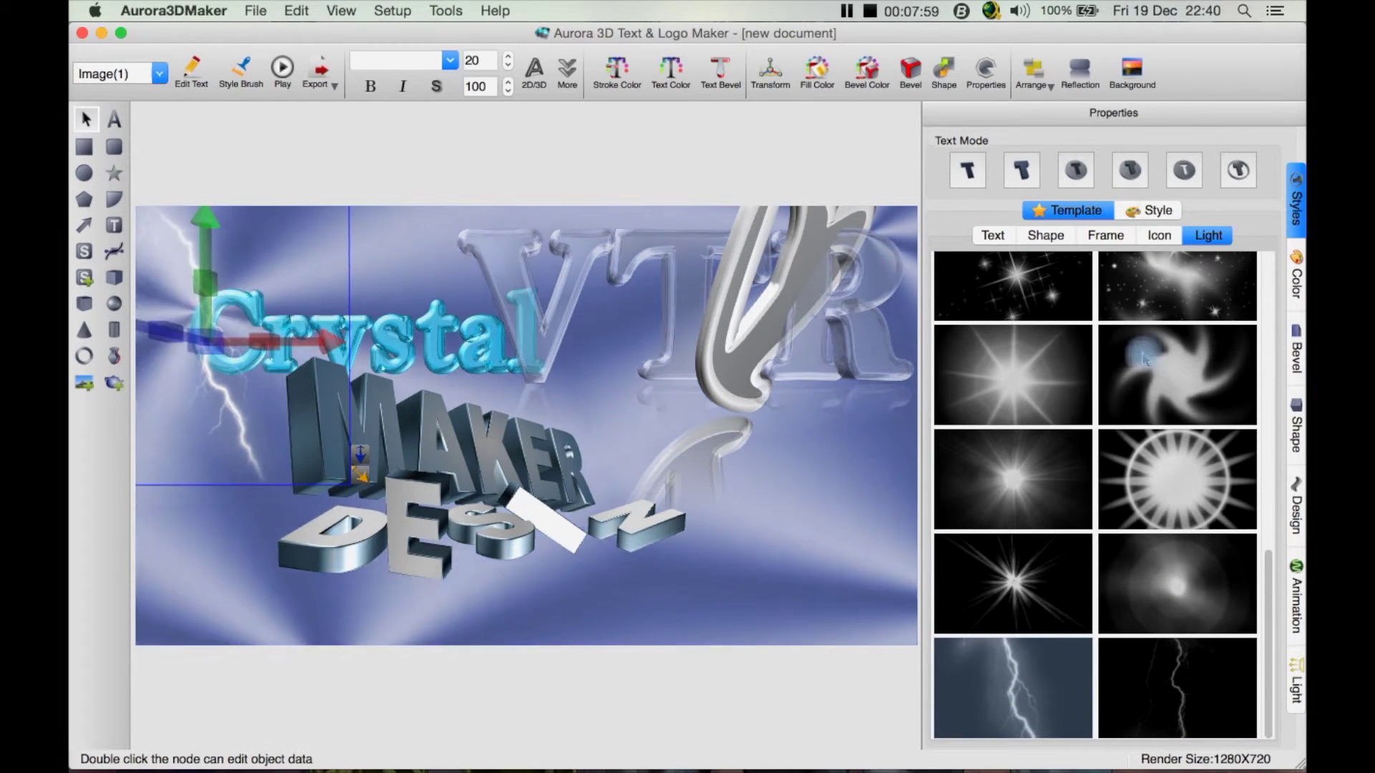
left_click(1289, 271)
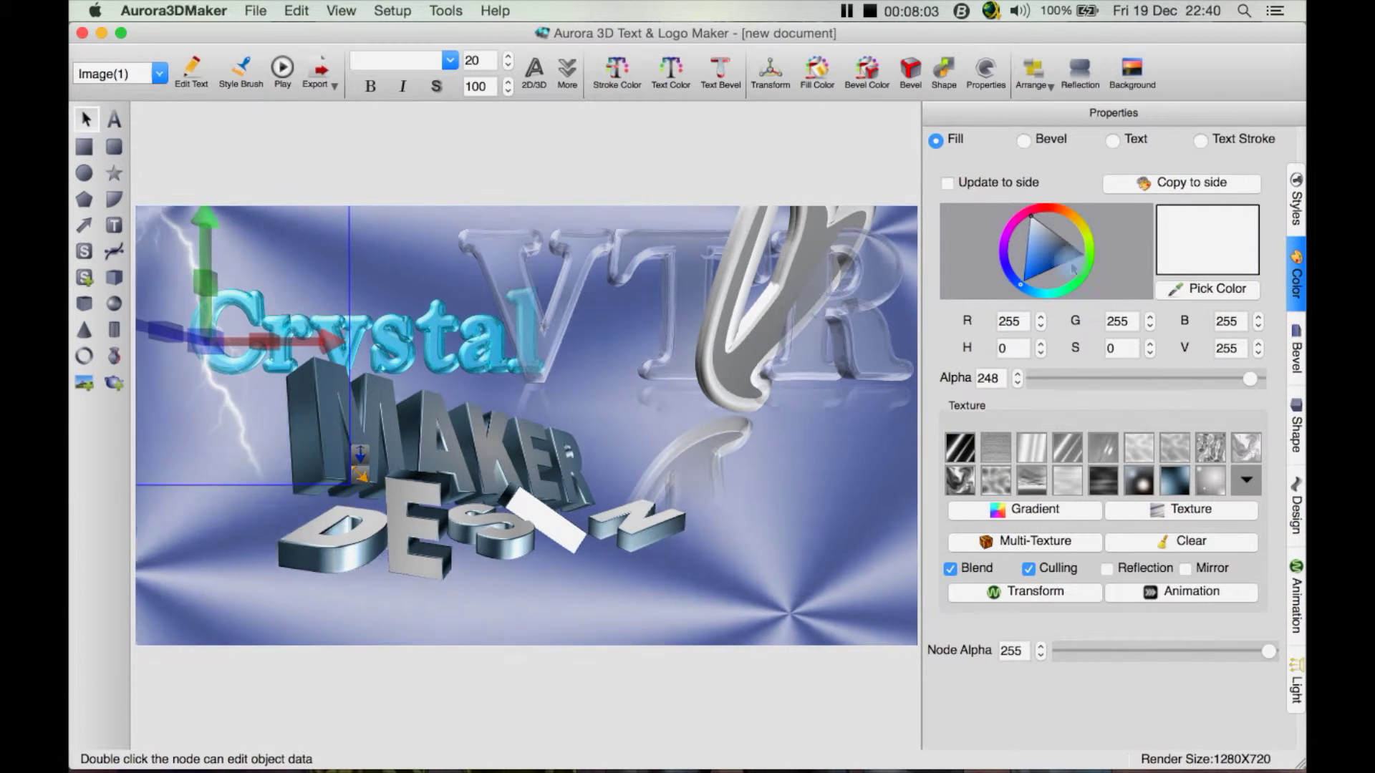
left_click(725, 310)
Try several face textures on the swoosh and keep the wood grain from the full collection
left_click(1084, 479)
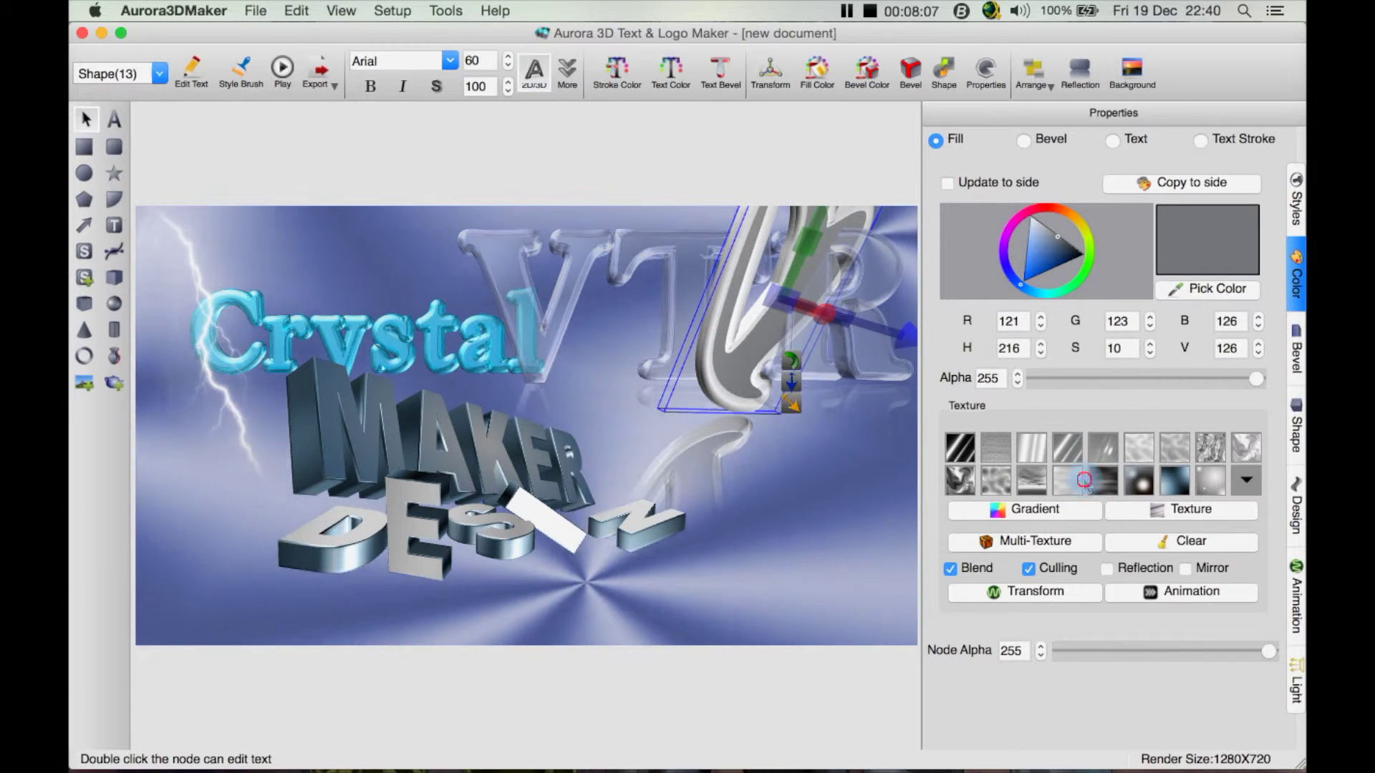
left_click(1099, 480)
left_click(1028, 482)
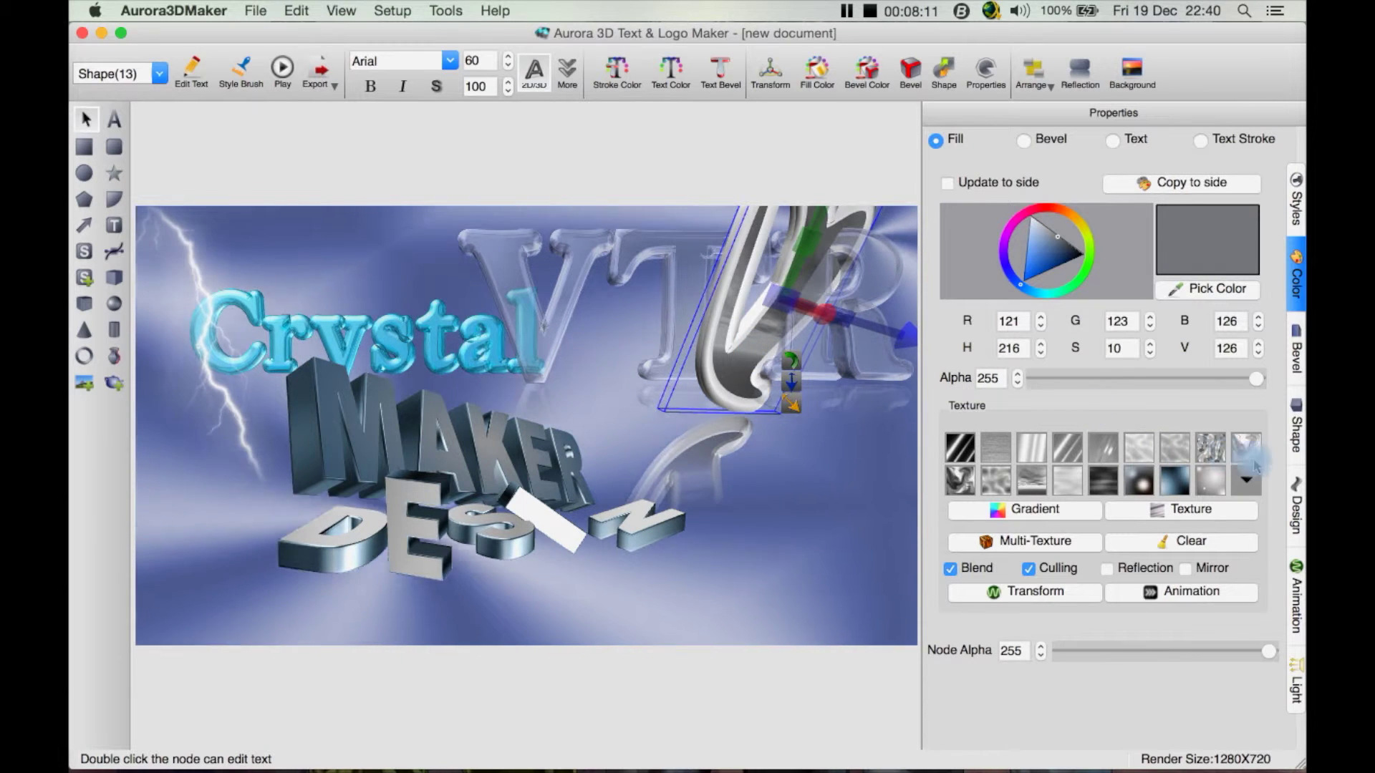
left_click(1222, 449)
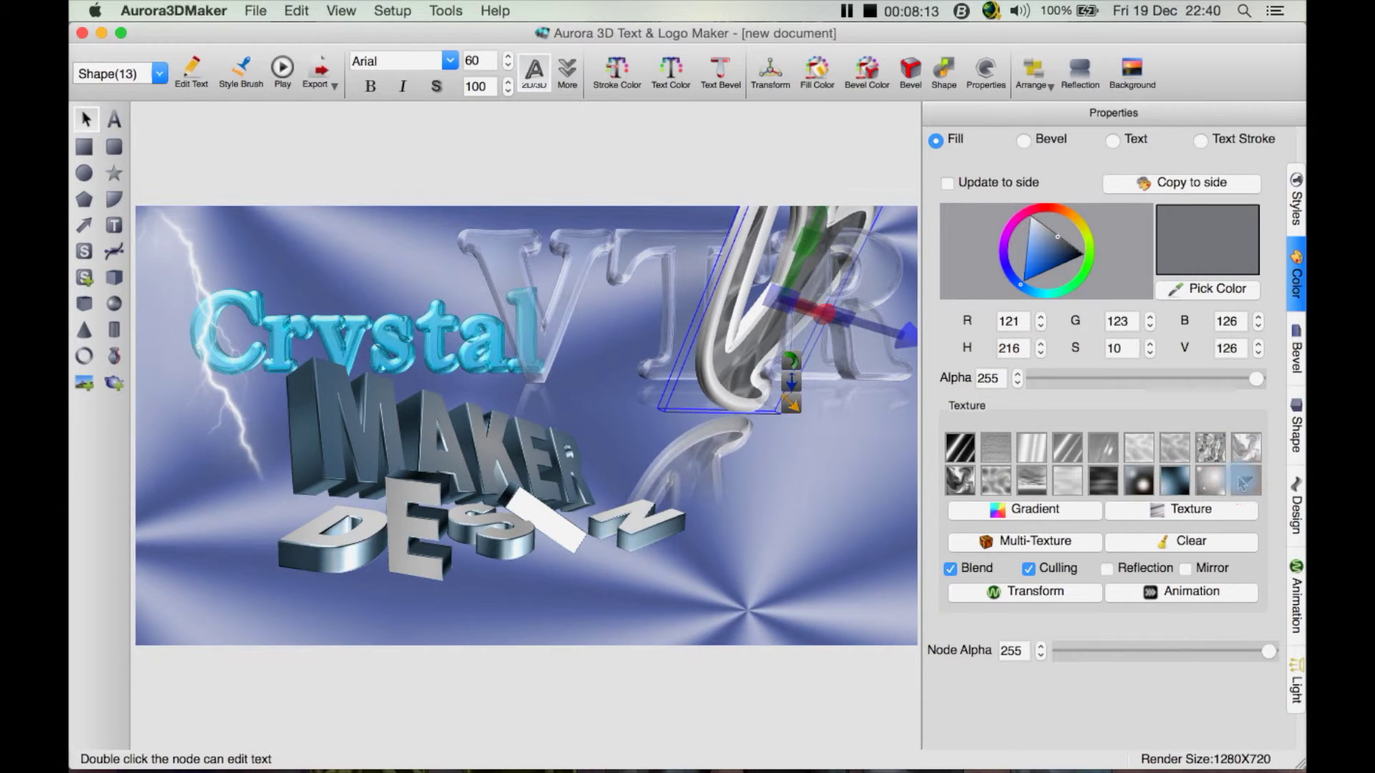
left_click(1244, 482)
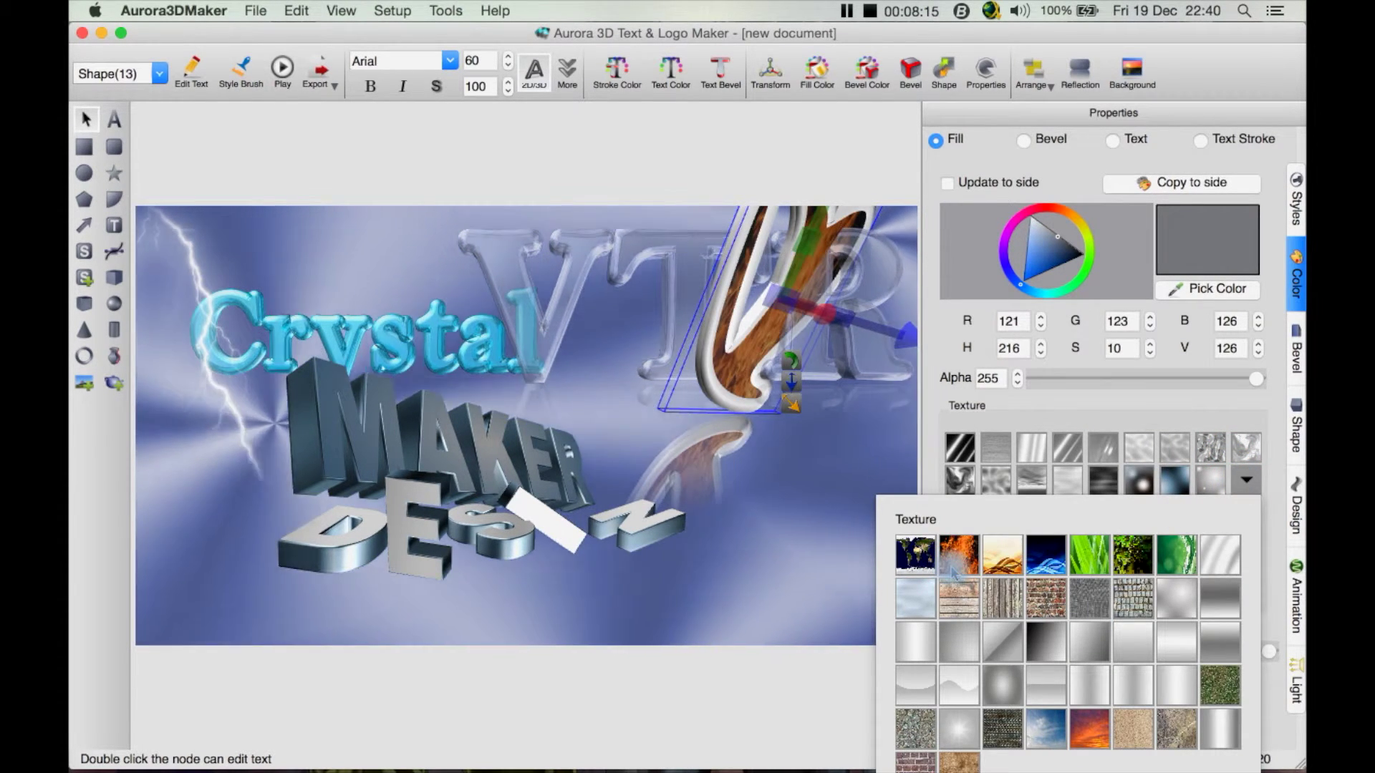
left_click(1038, 422)
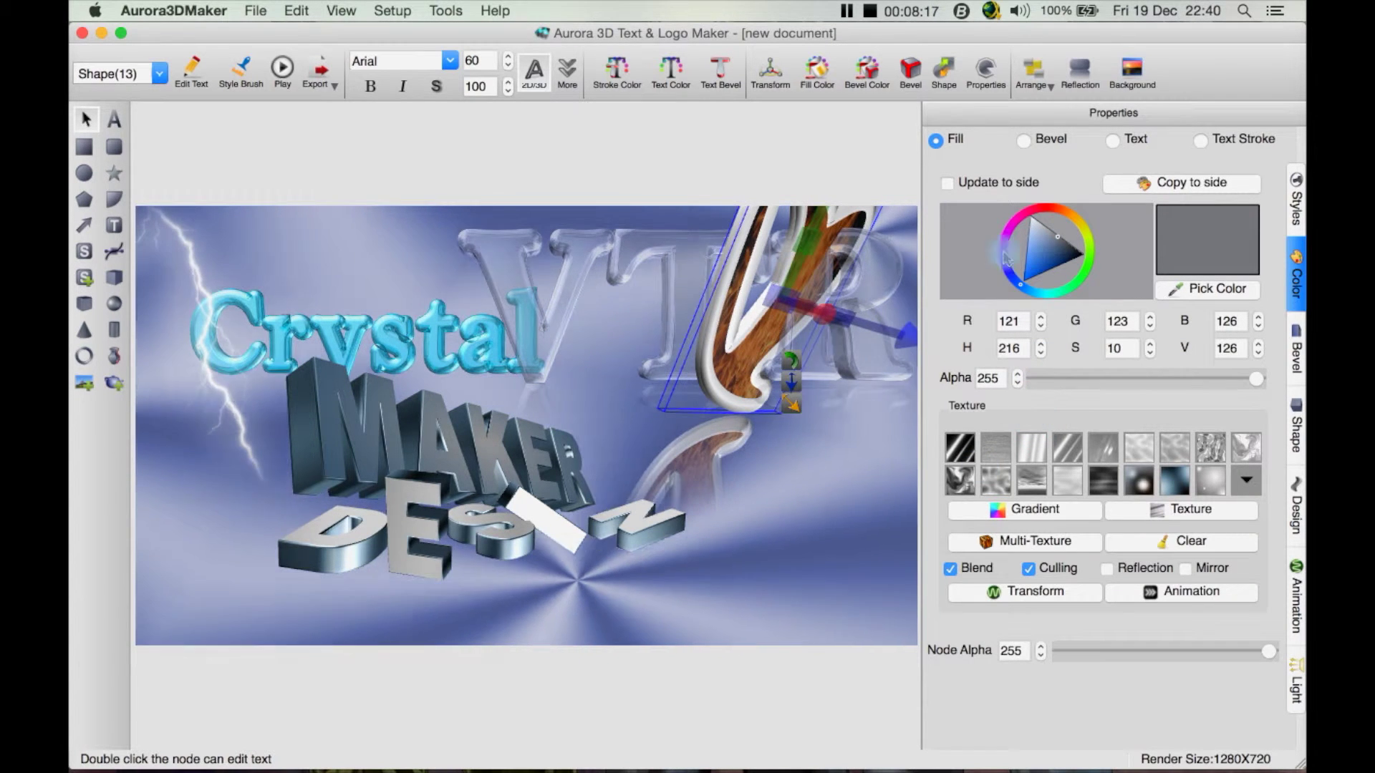
left_click(938, 142)
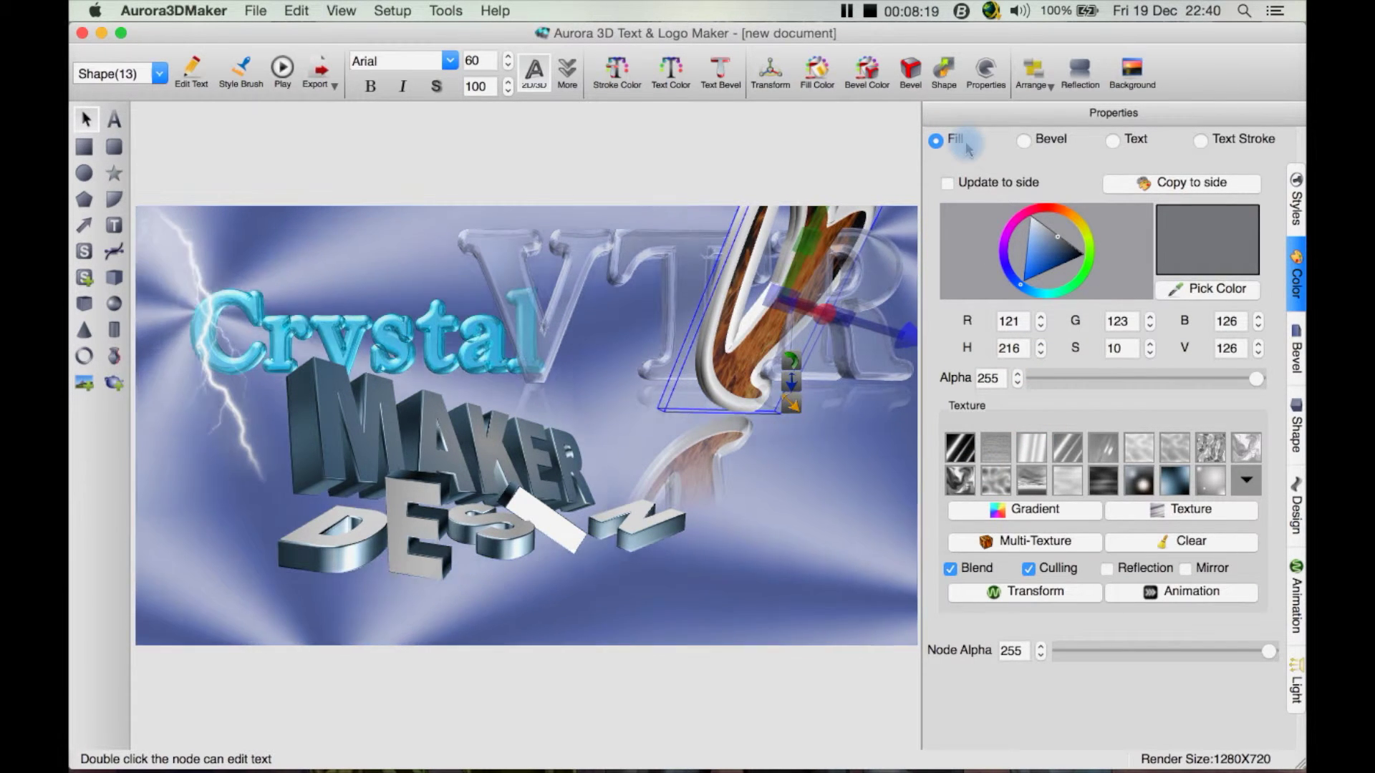
Apply a texture to the swoosh's bevel edge
left_click(1029, 142)
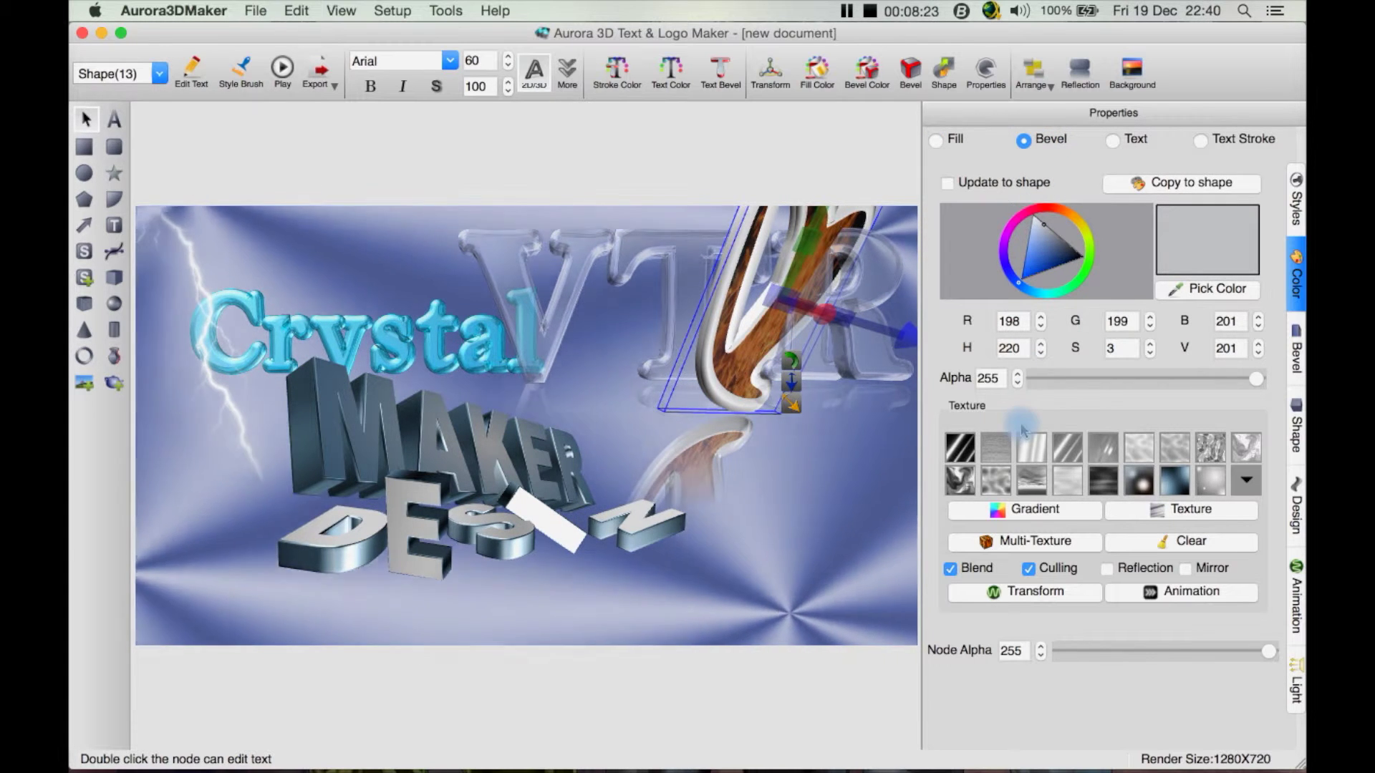
left_click(1177, 478)
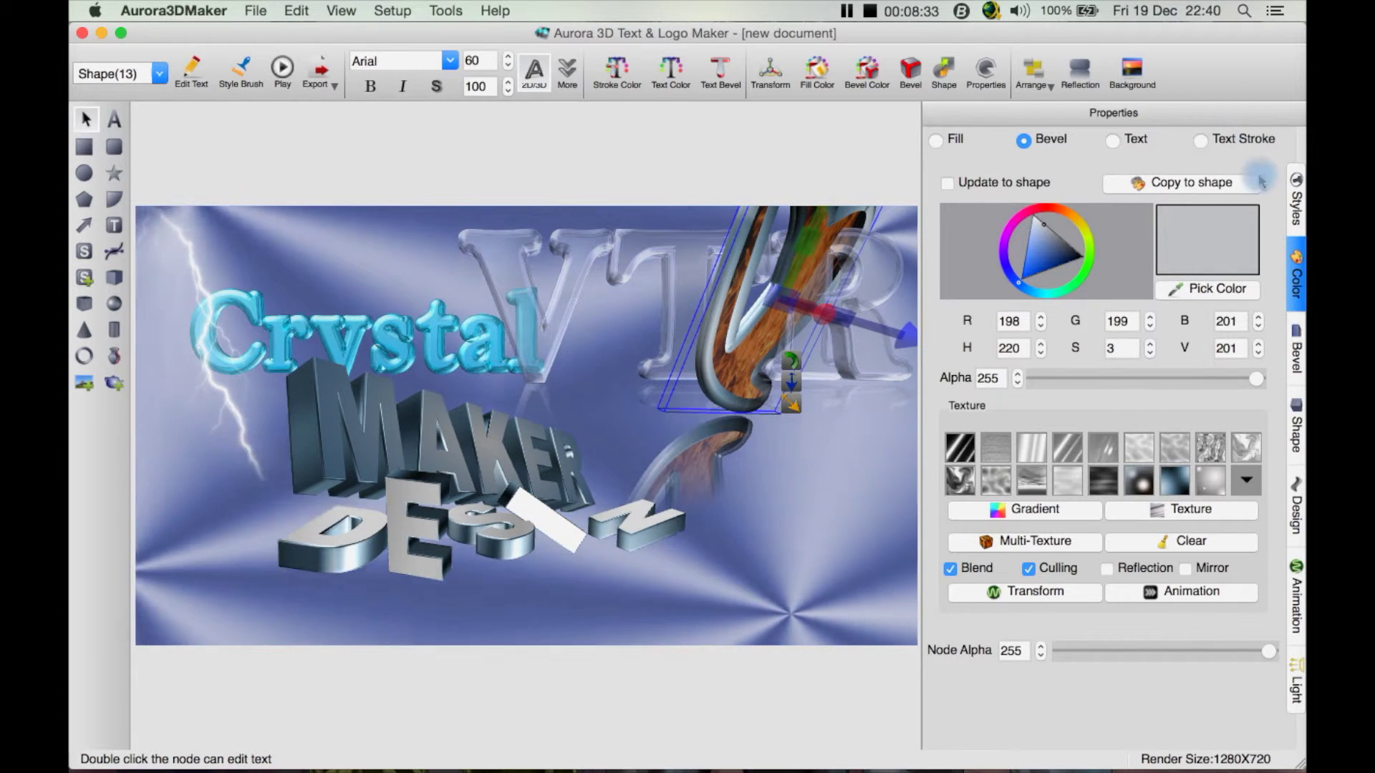
left_click(1296, 349)
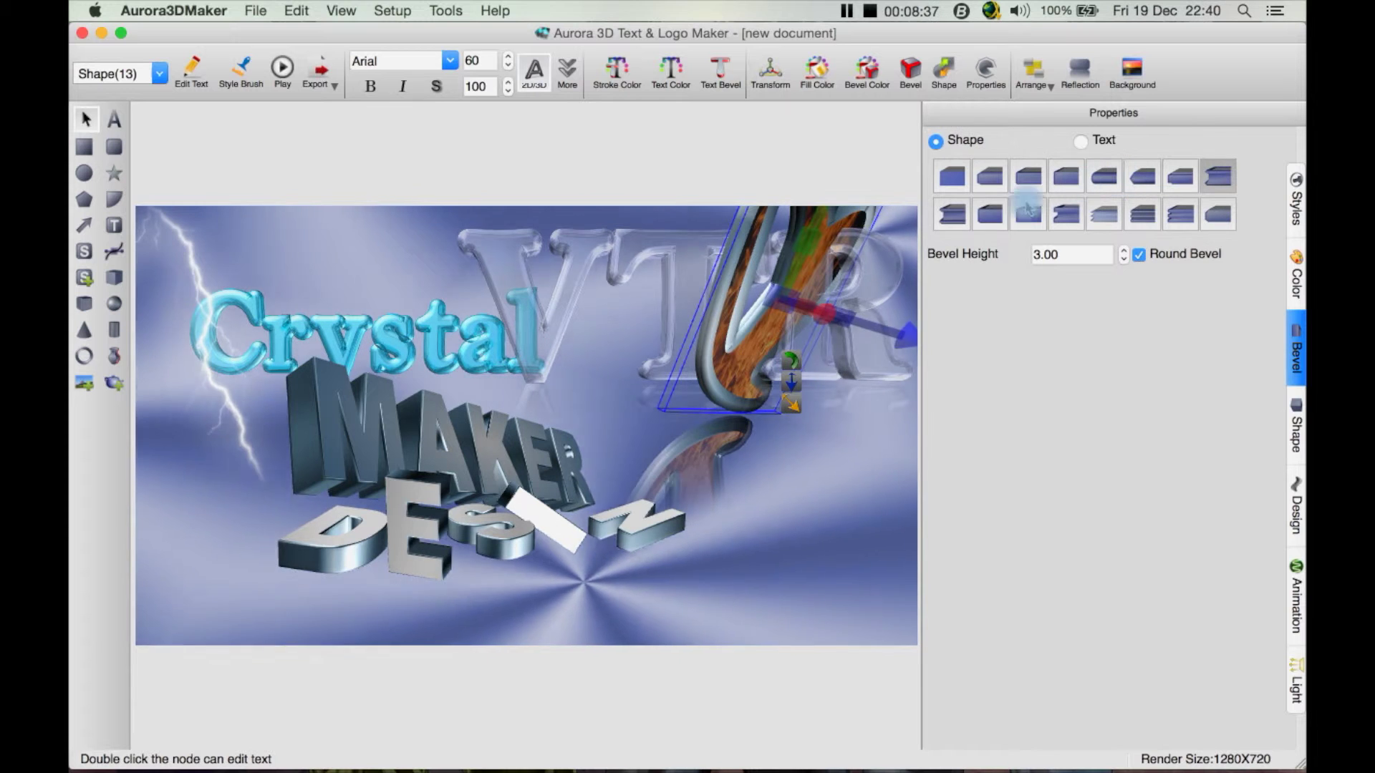
Switch the swoosh to the third bevel style and lower Bevel Height to 1.90
left_click(1029, 182)
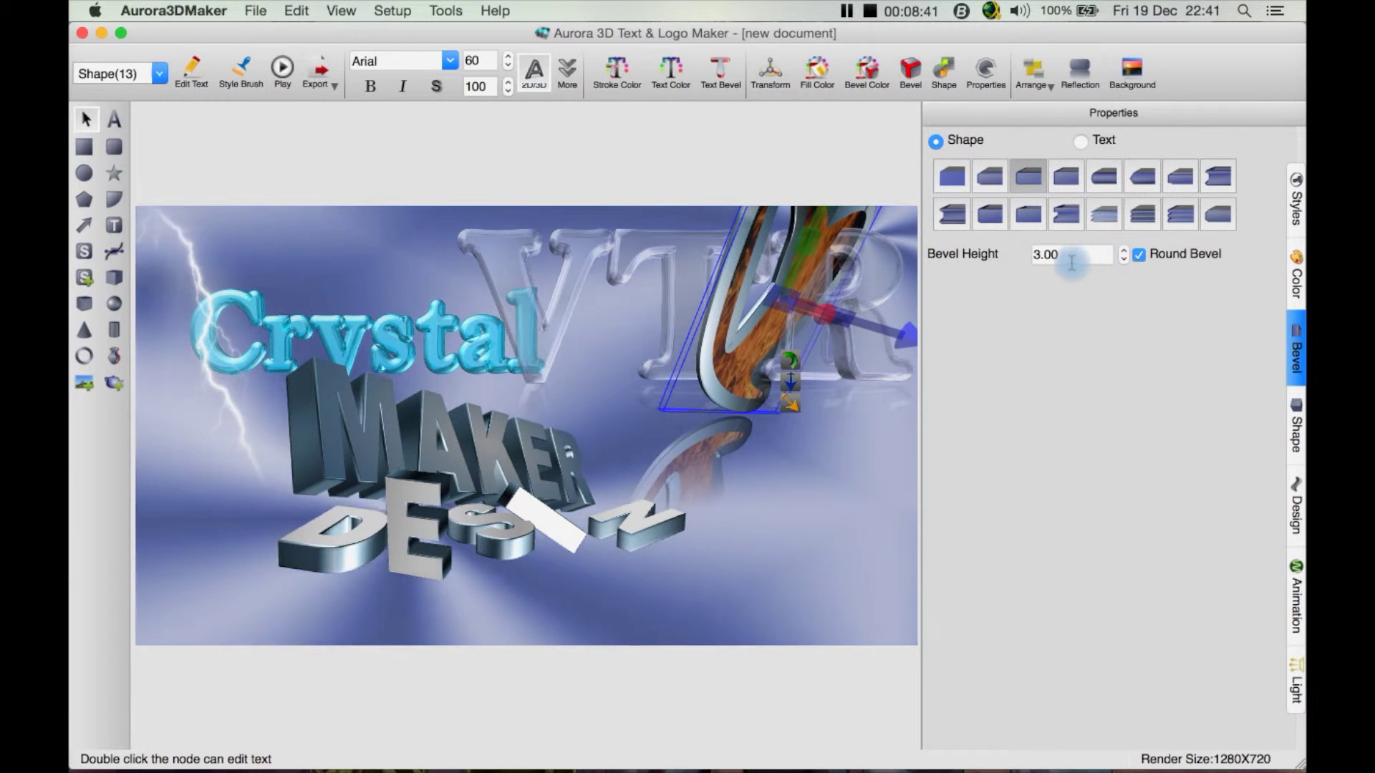
left_click(1096, 258)
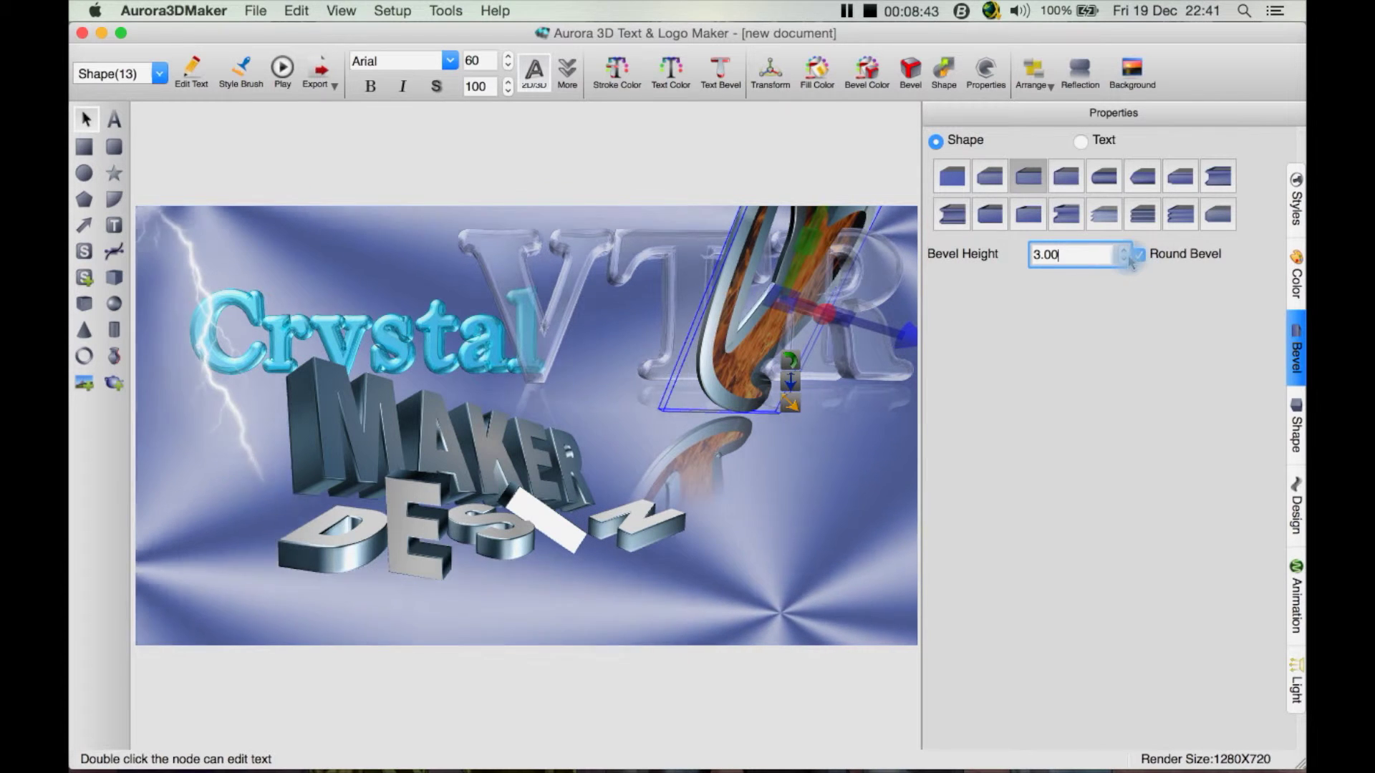
left_click(1125, 262)
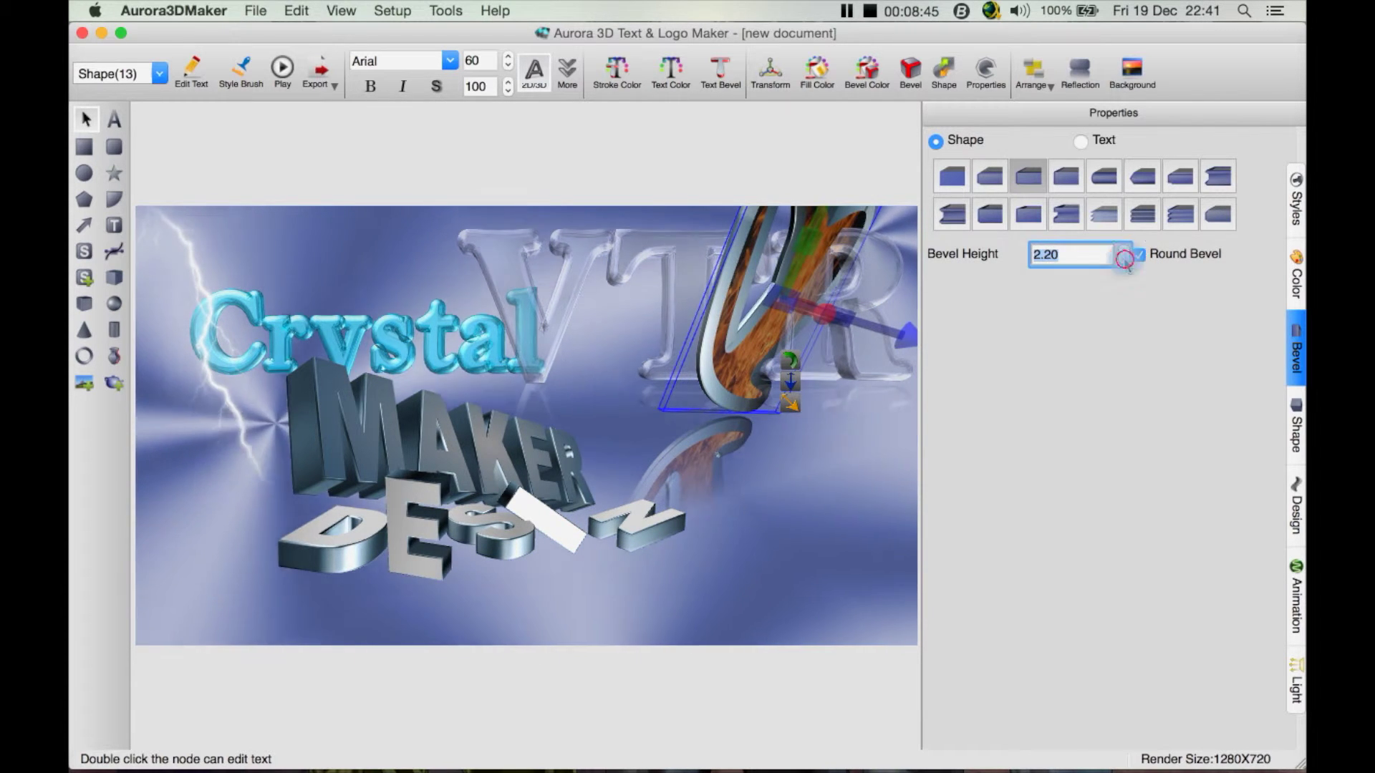
left_click(1124, 262)
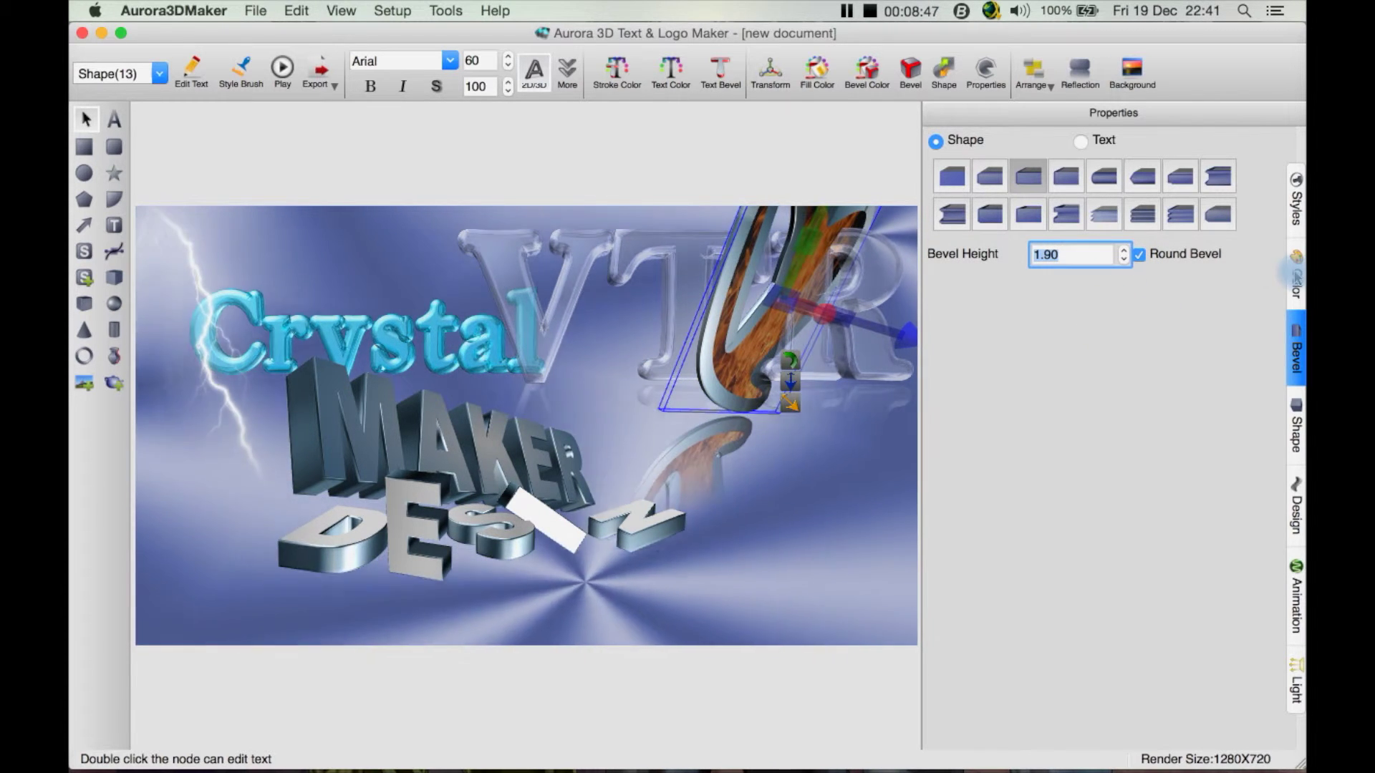
Look through the swoosh's size/position, reflection/distortion and animation settings
left_click(1296, 410)
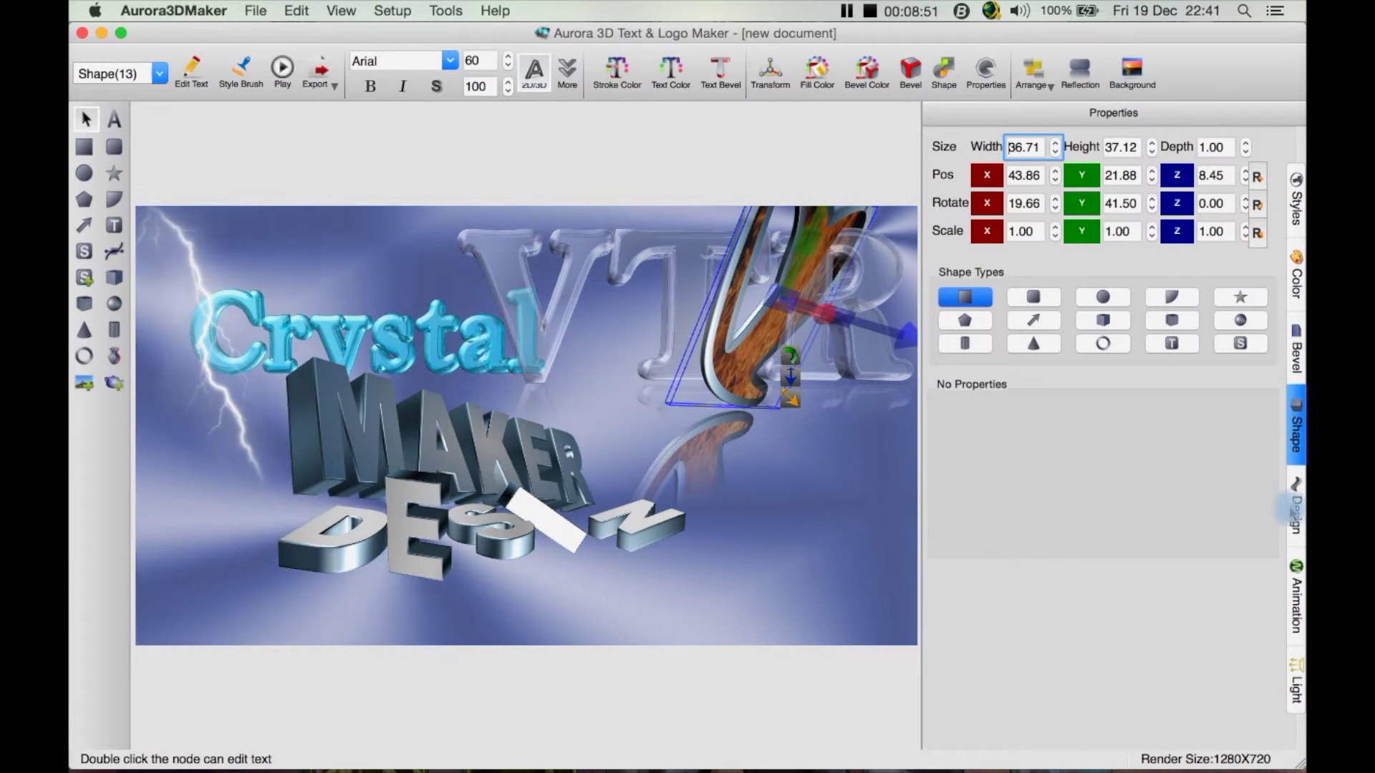
left_click(1296, 508)
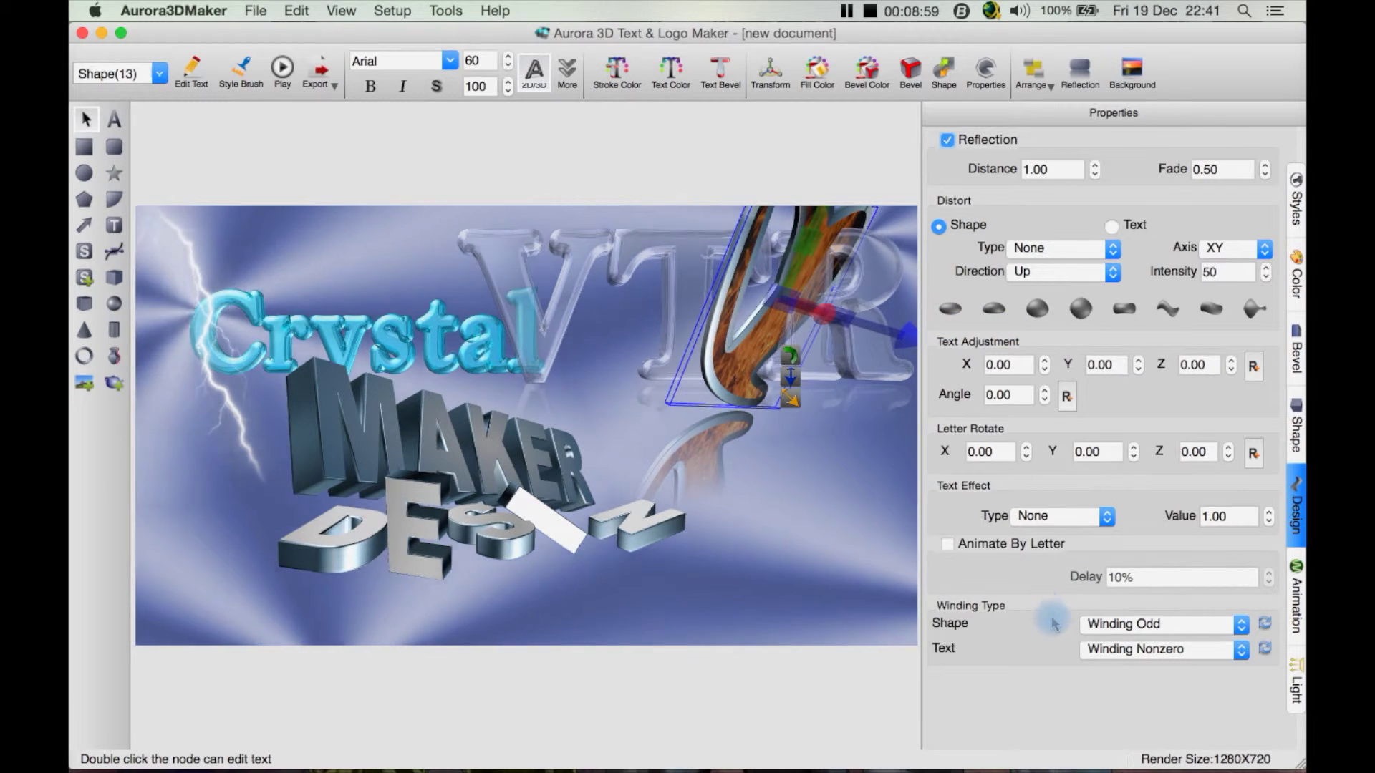
left_click(1293, 615)
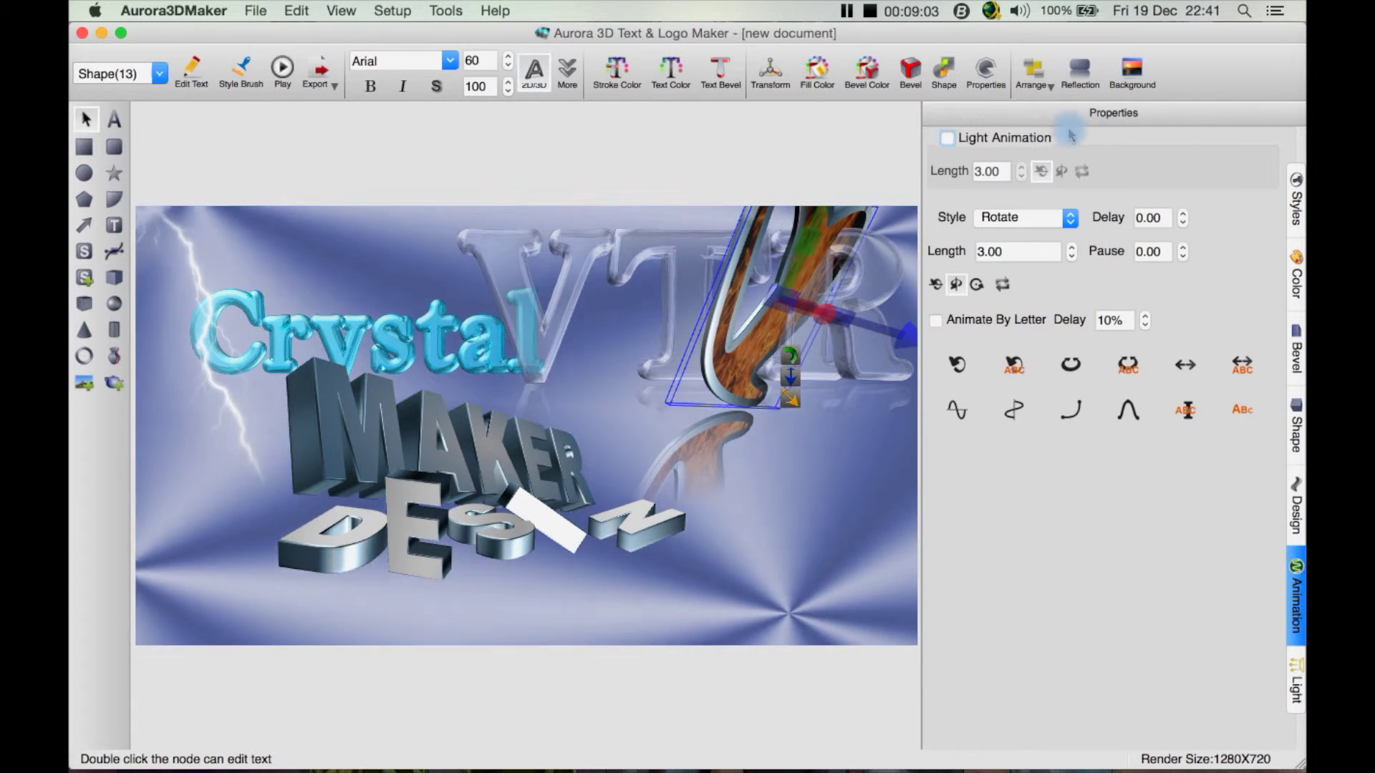
left_click(948, 139)
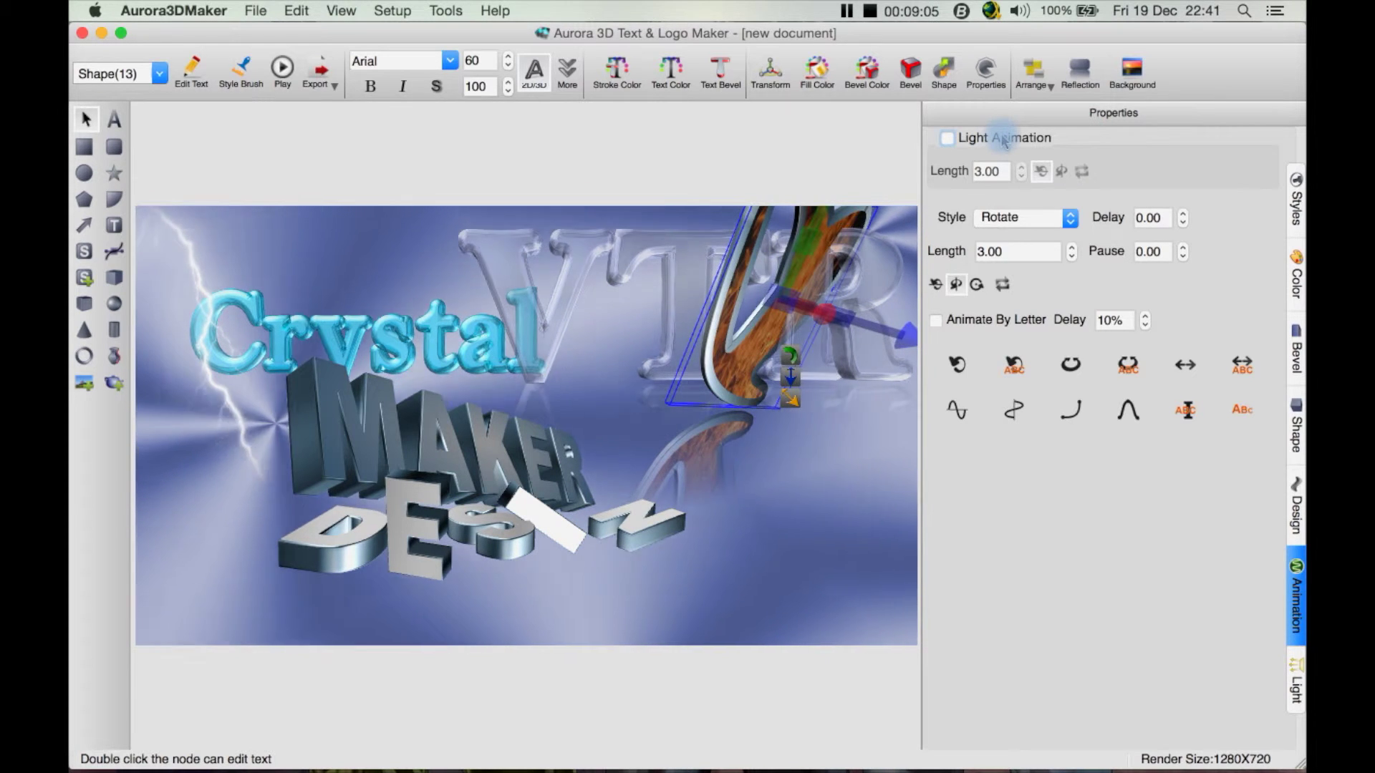
Enable Edit Light in the Light settings and begin changing Light1's Angle X and colour
left_click(1296, 687)
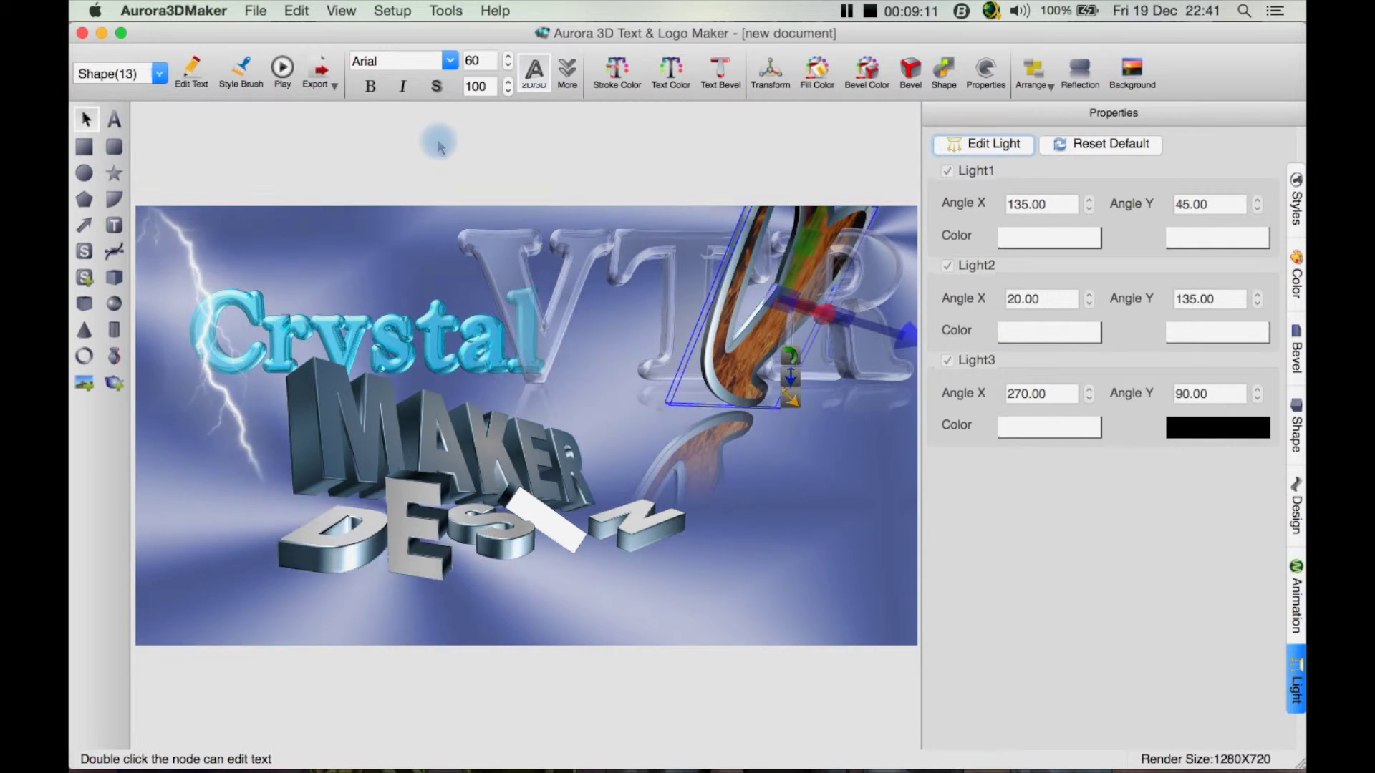
left_click(991, 145)
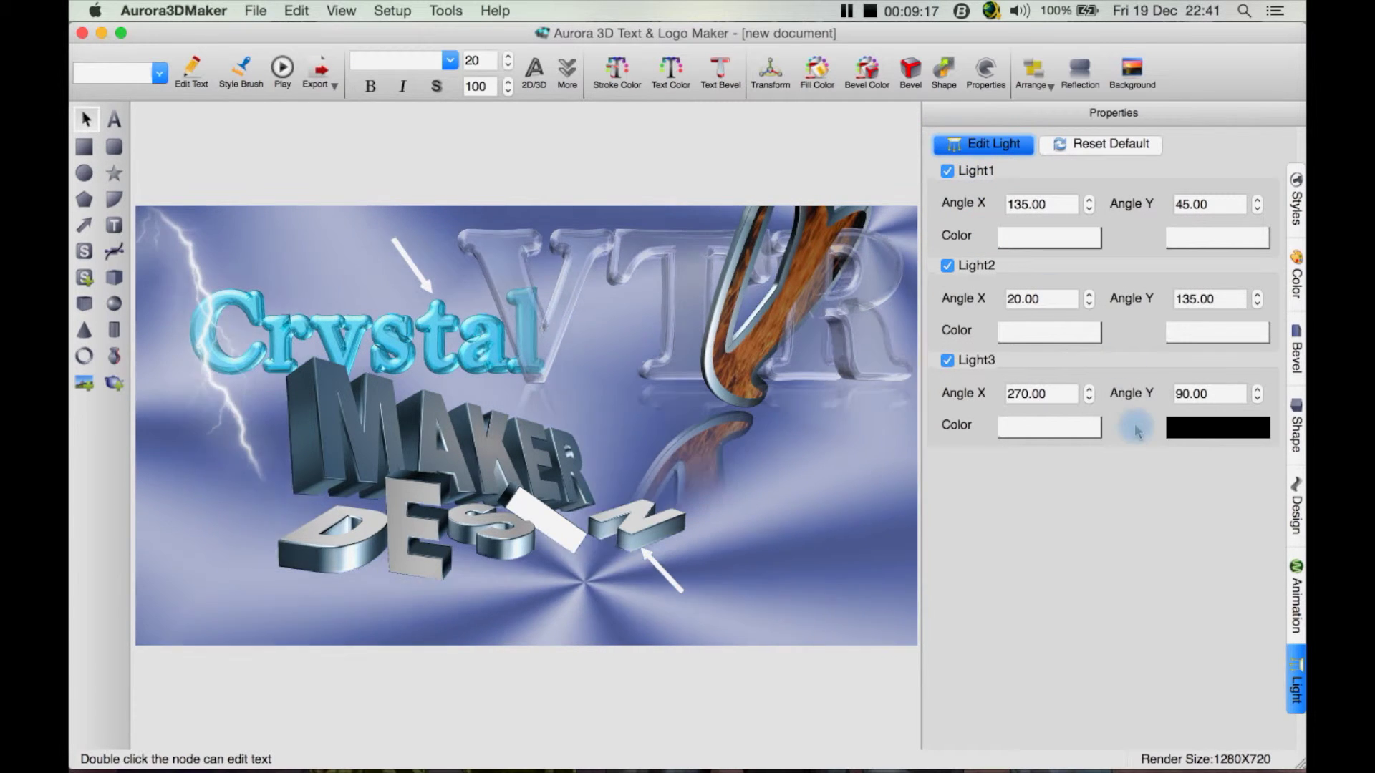
left_click(1049, 200)
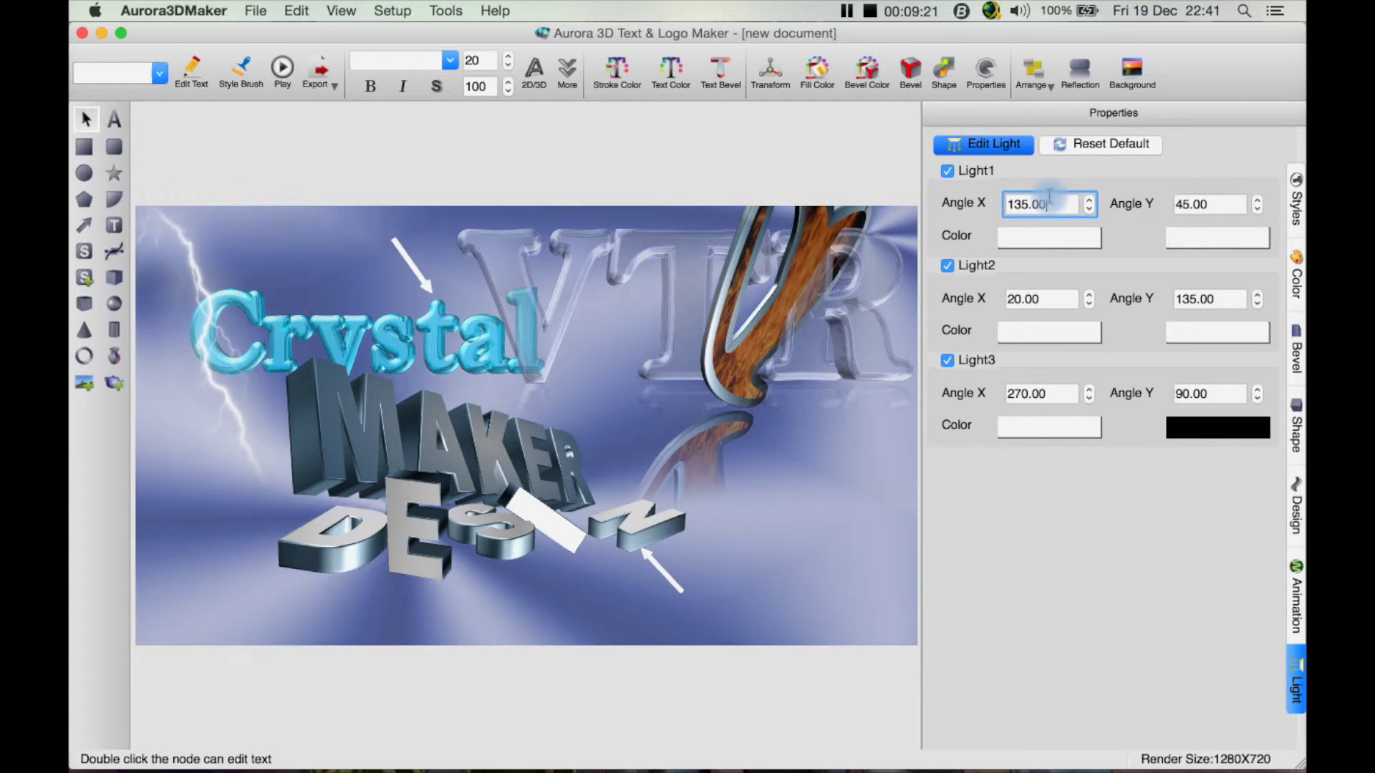
left_click(1160, 205)
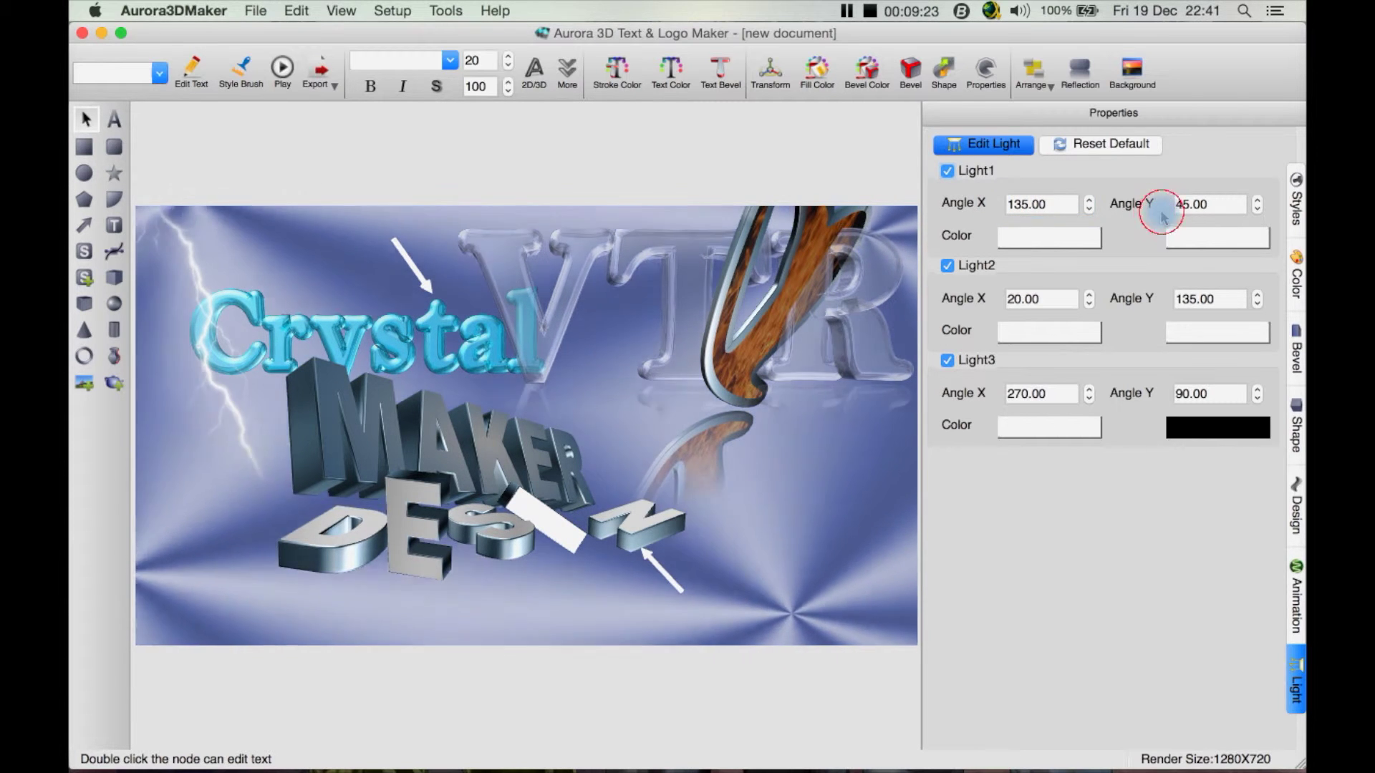
left_click(1098, 244)
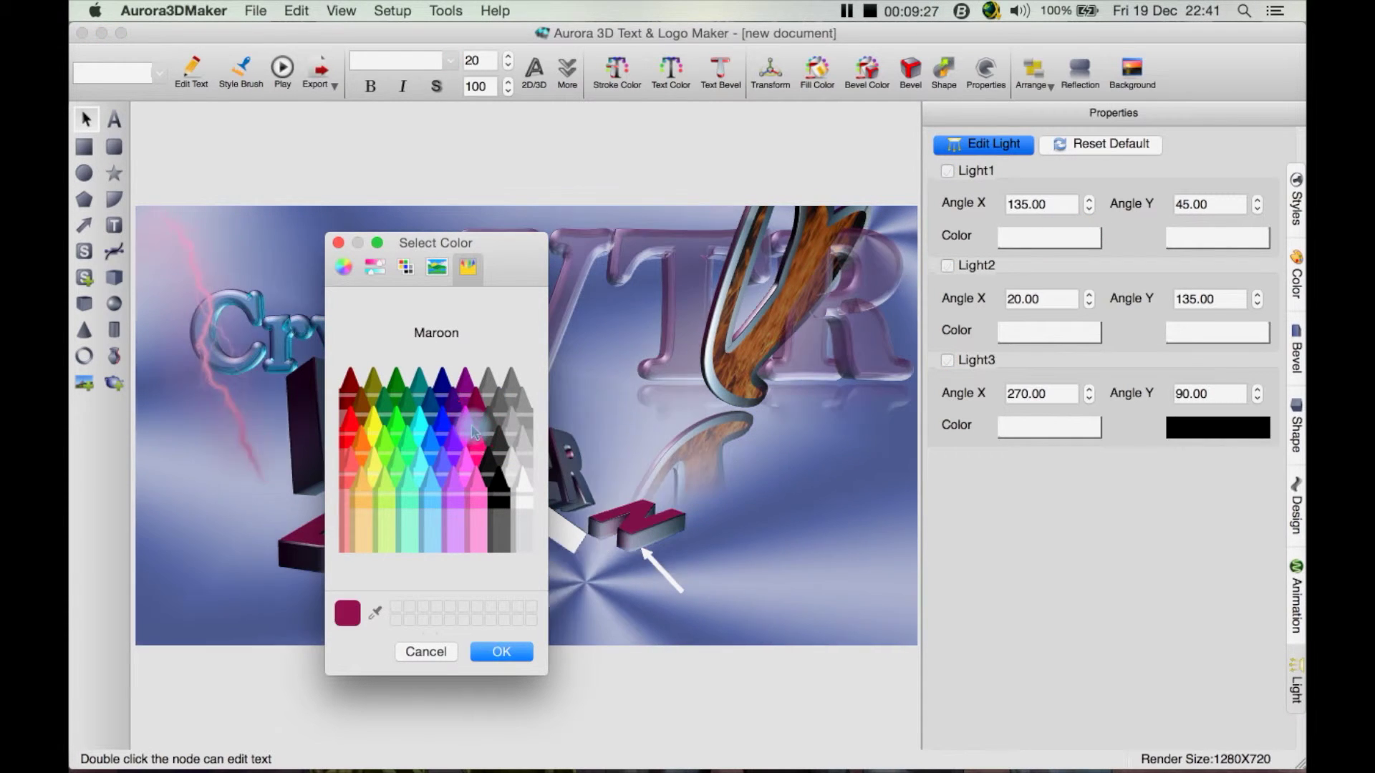
Set Light1 to Maroon, Light2 to Lemon yellow, and switch both lights on
left_click(501, 651)
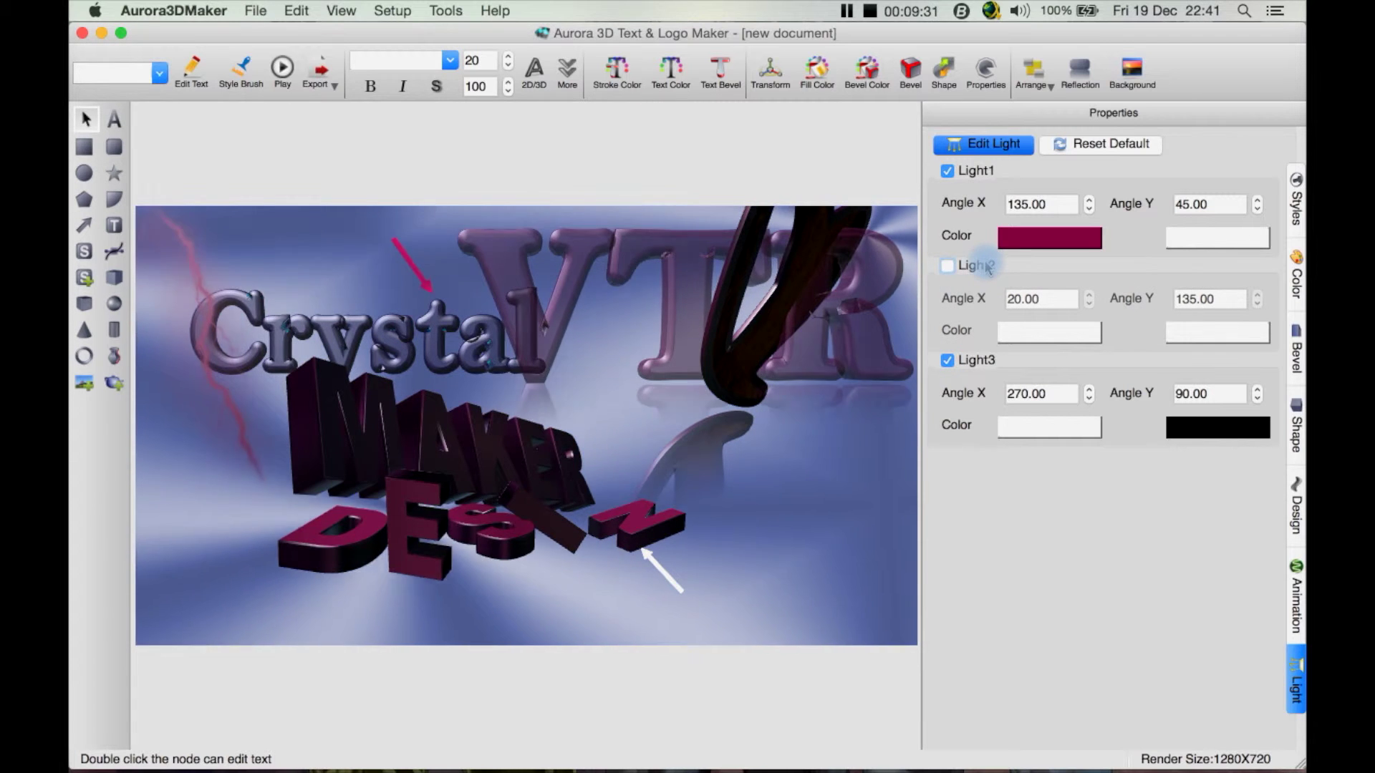
left_click(947, 266)
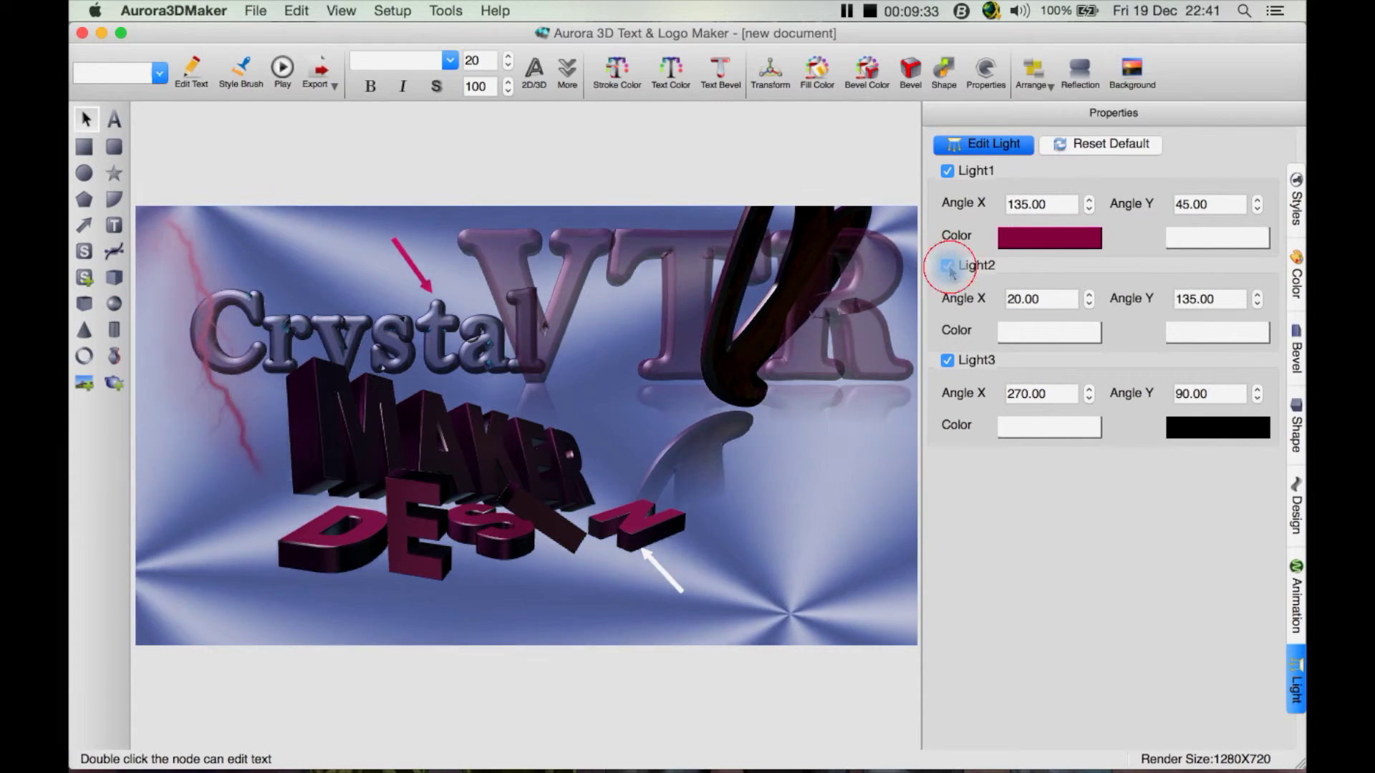
left_click(1031, 346)
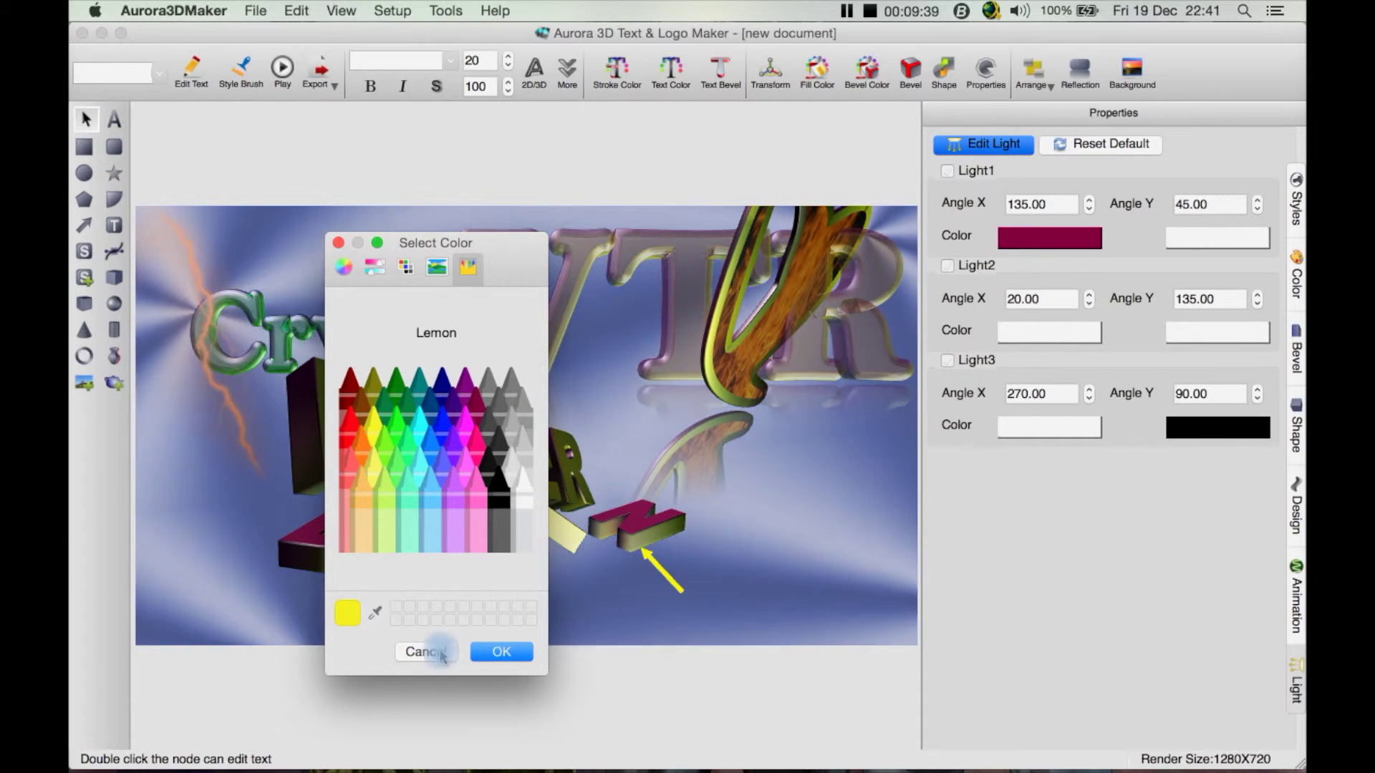
left_click(502, 653)
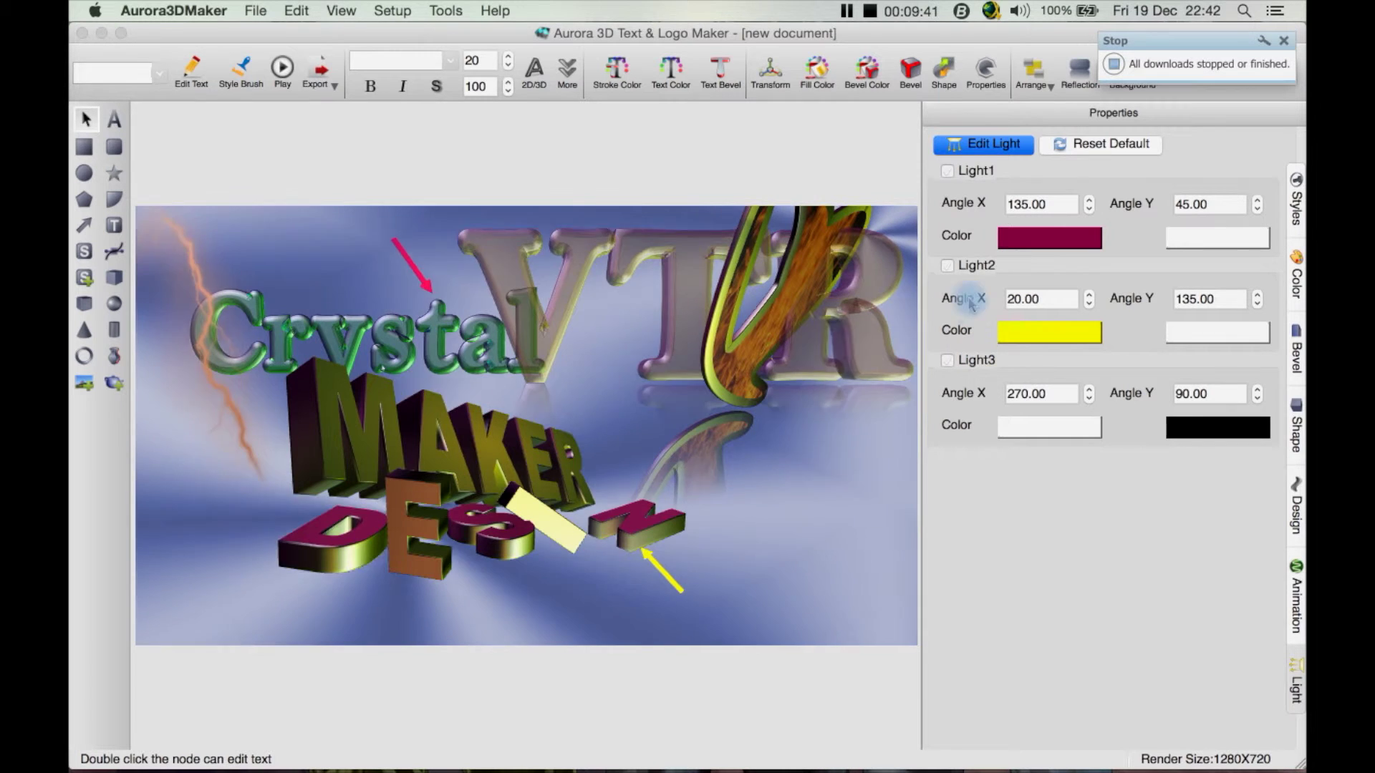
left_click(948, 171)
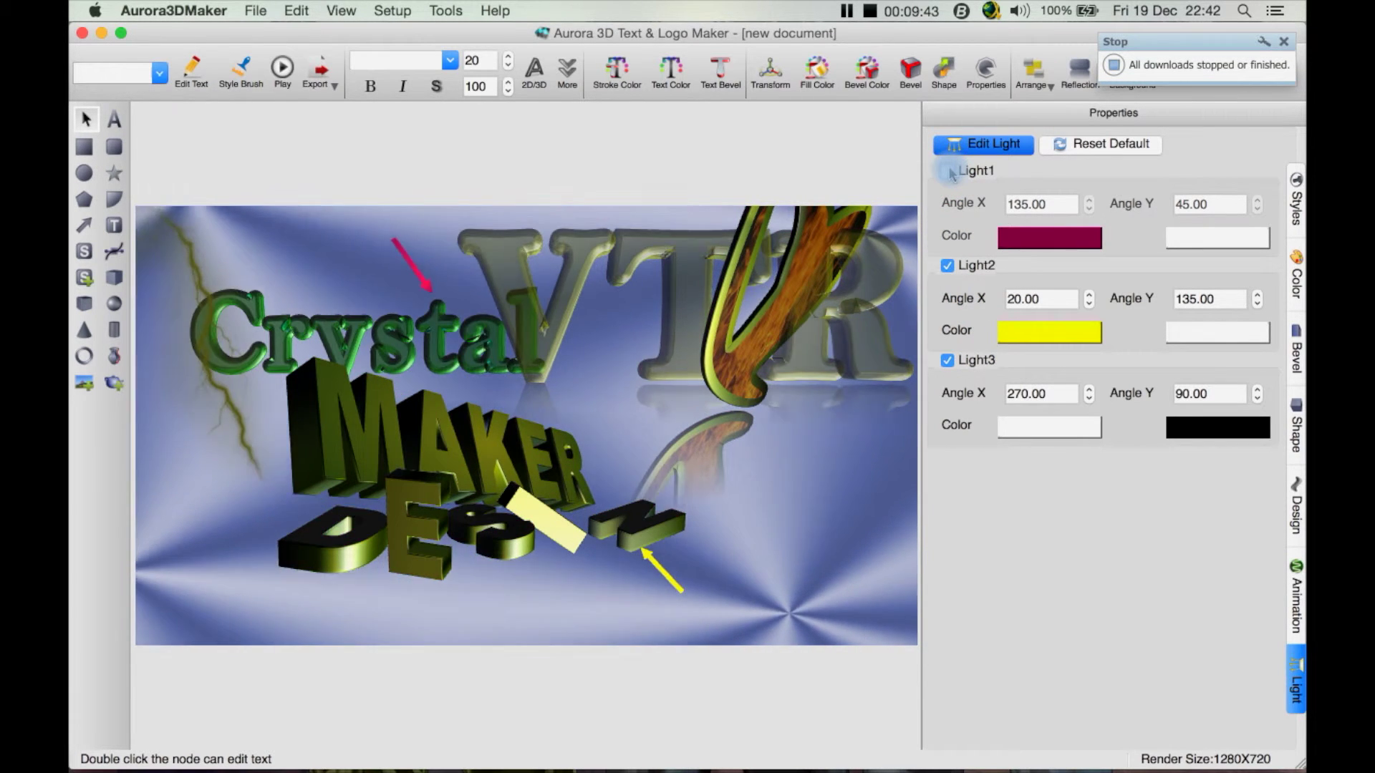
Set Light3 to Cantaloupe and switch it on, then reset all lights to default white
left_click(1059, 426)
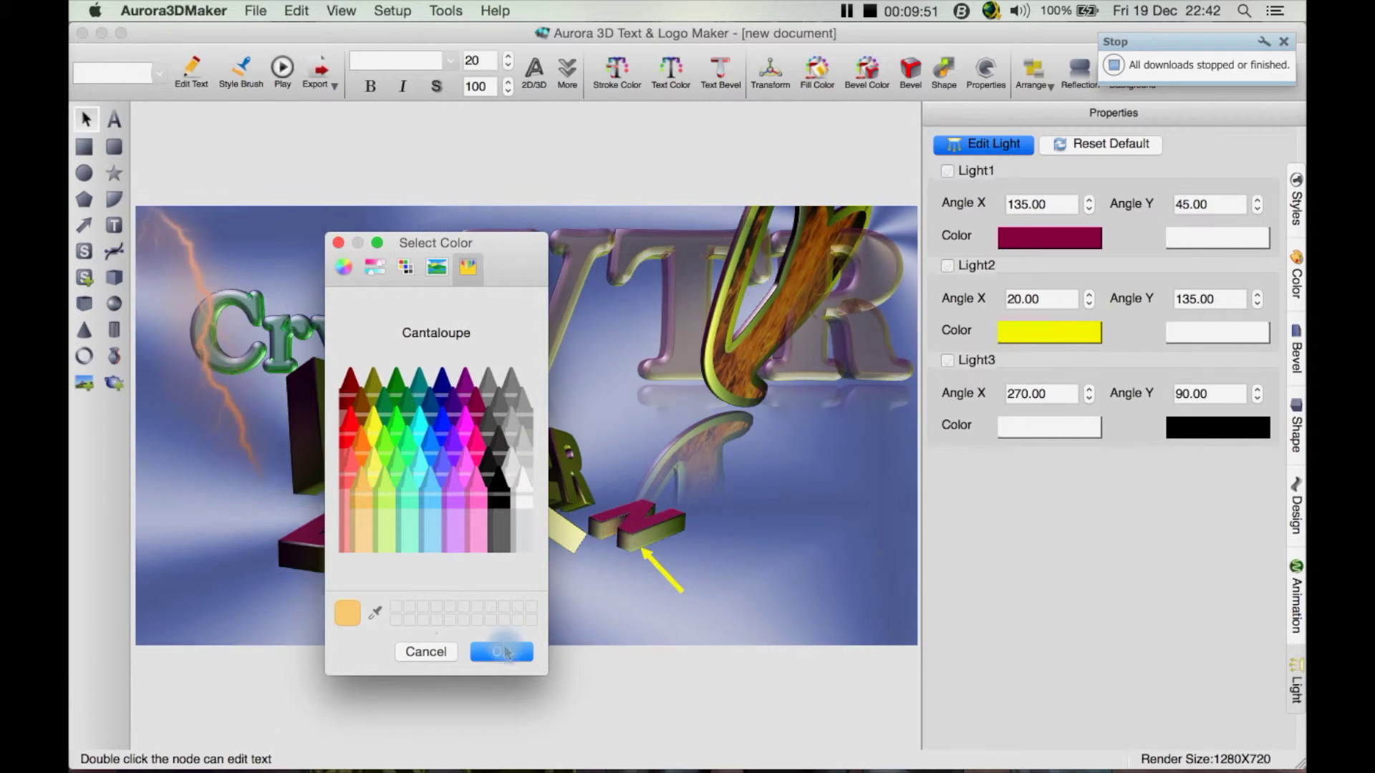
left_click(504, 651)
left_click(963, 360)
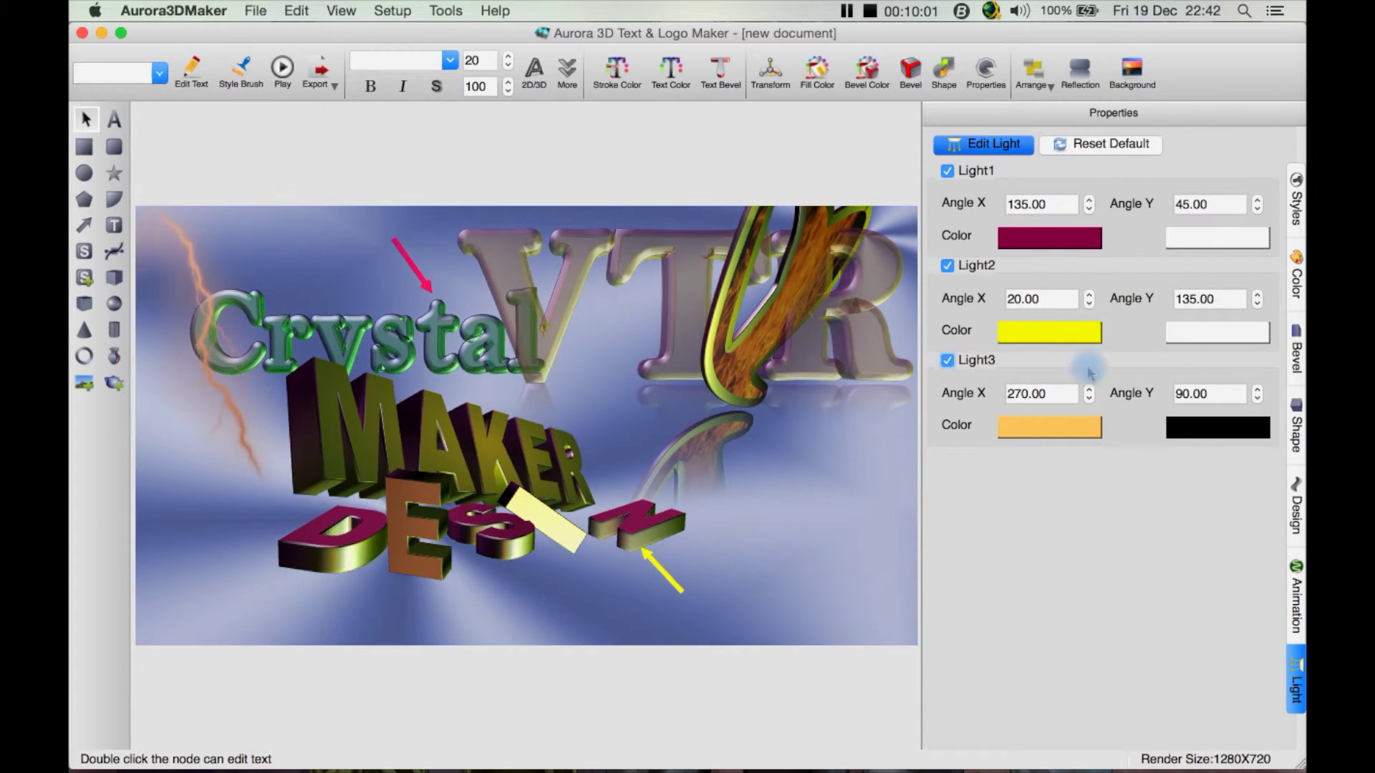
left_click(1114, 154)
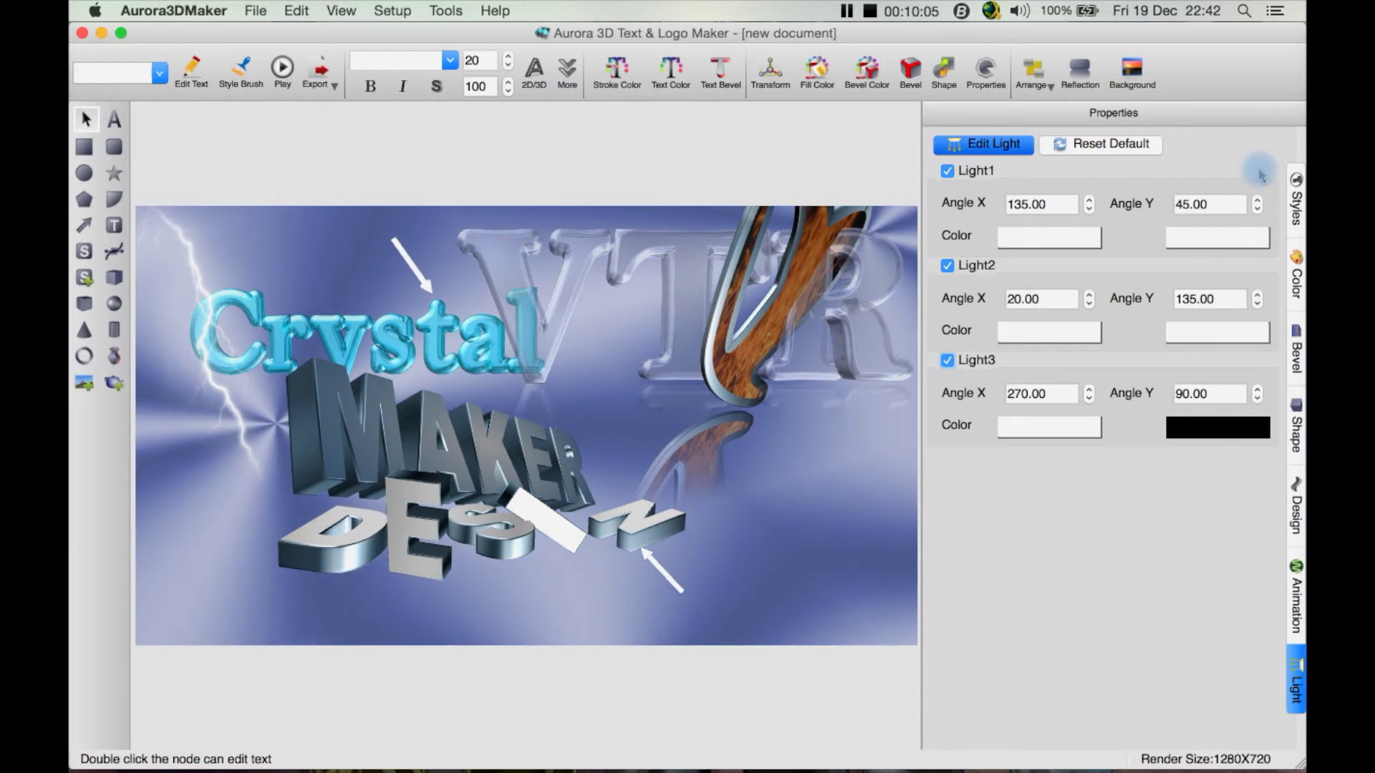
Switch the side panel to the light Styles templates and widen the properties panel slightly
left_click(1295, 194)
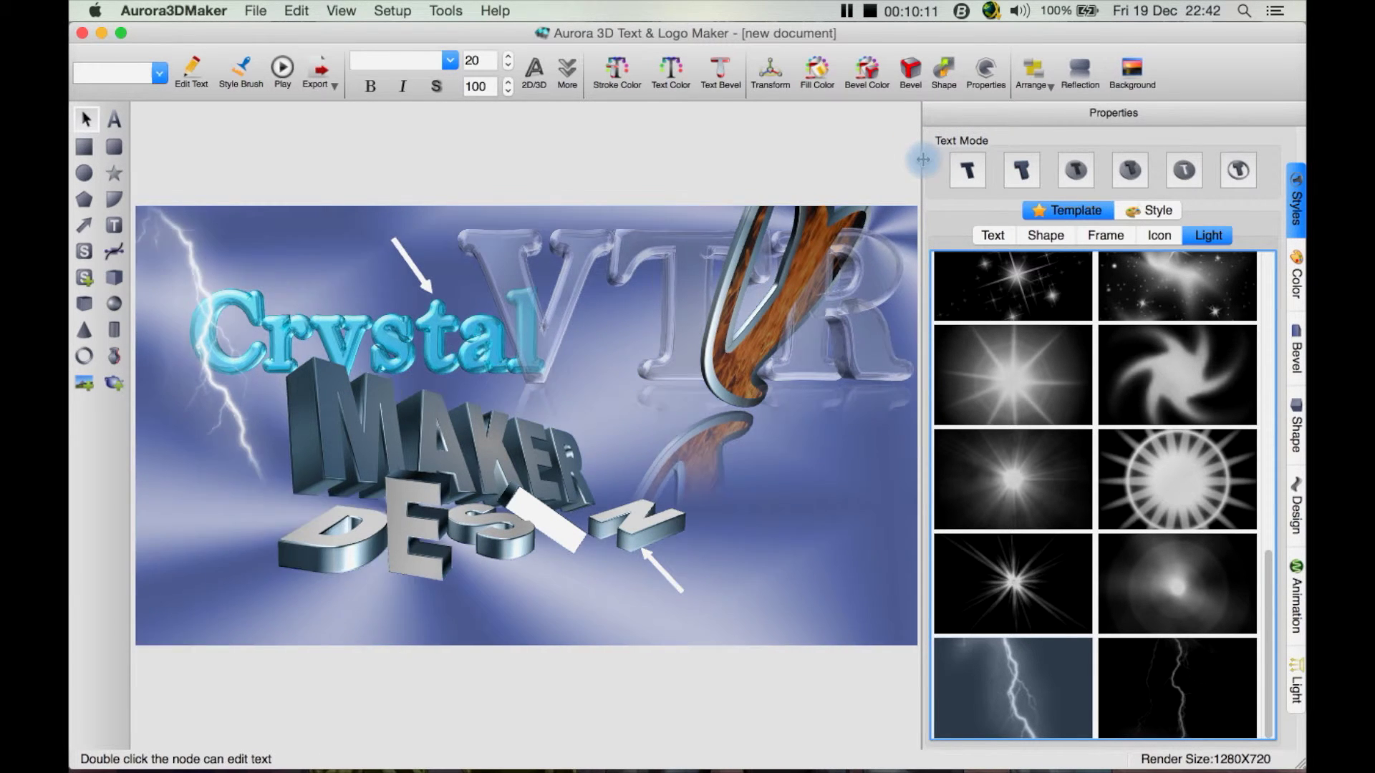
left_click_drag(922, 159, 770, 186)
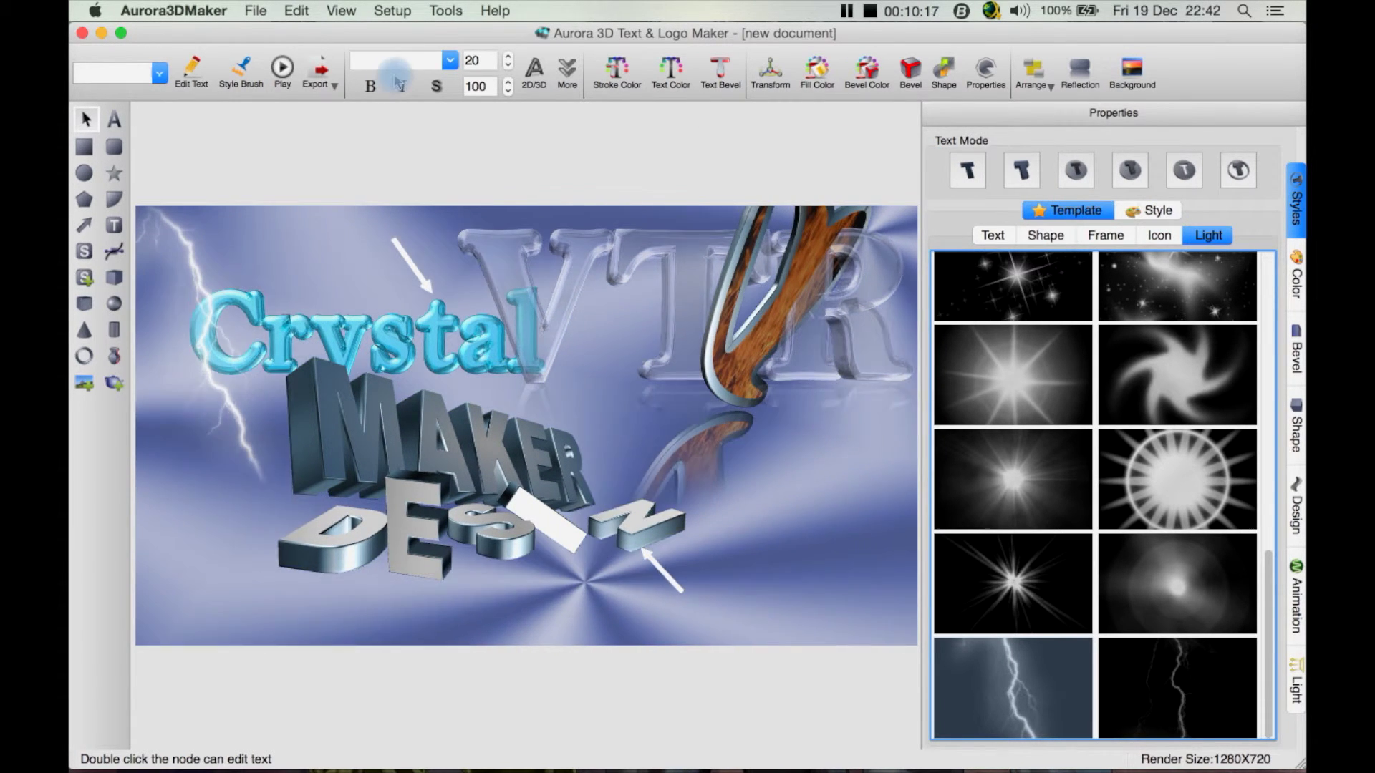
In Setup > Rendering Size, choose the HDTV 1080p preset (1920×1080)
left_click(445, 10)
mouse_move(446, 36)
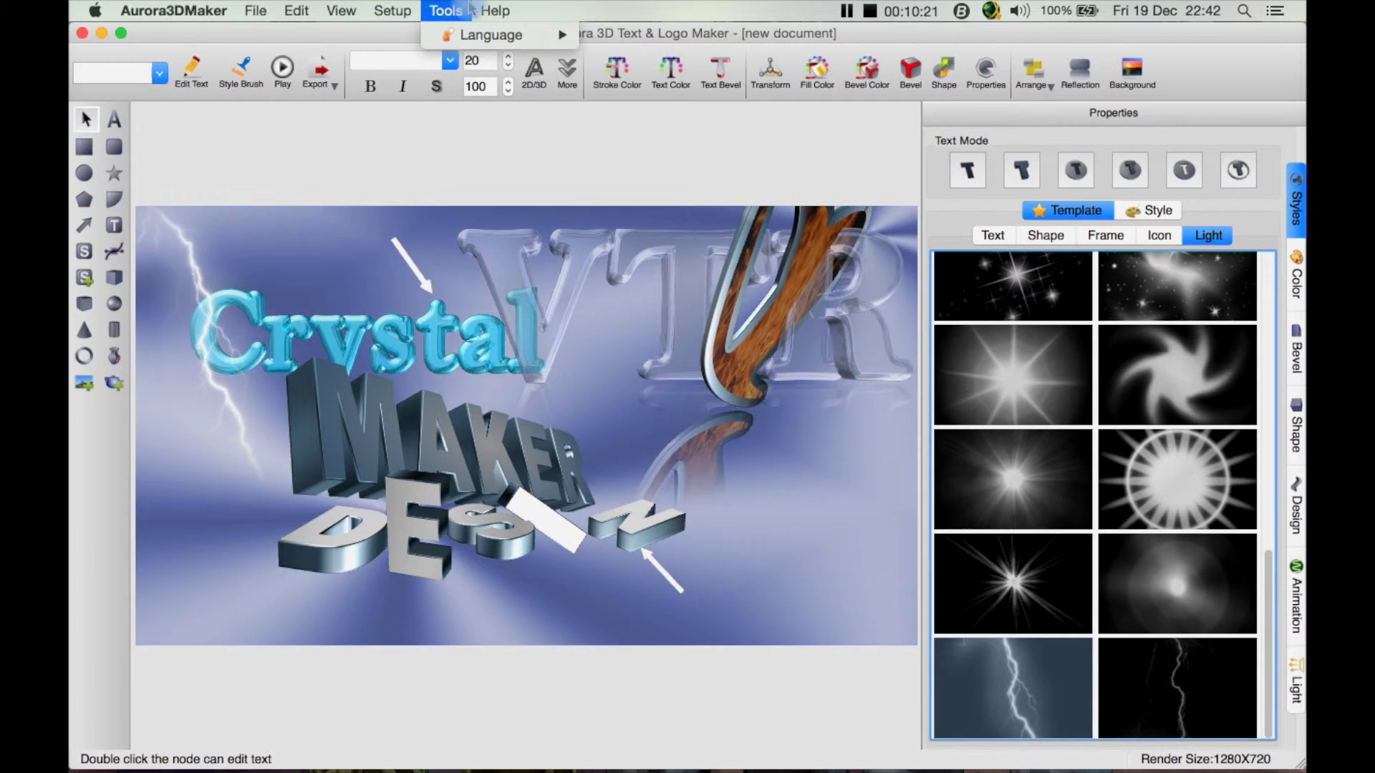
mouse_move(486, 10)
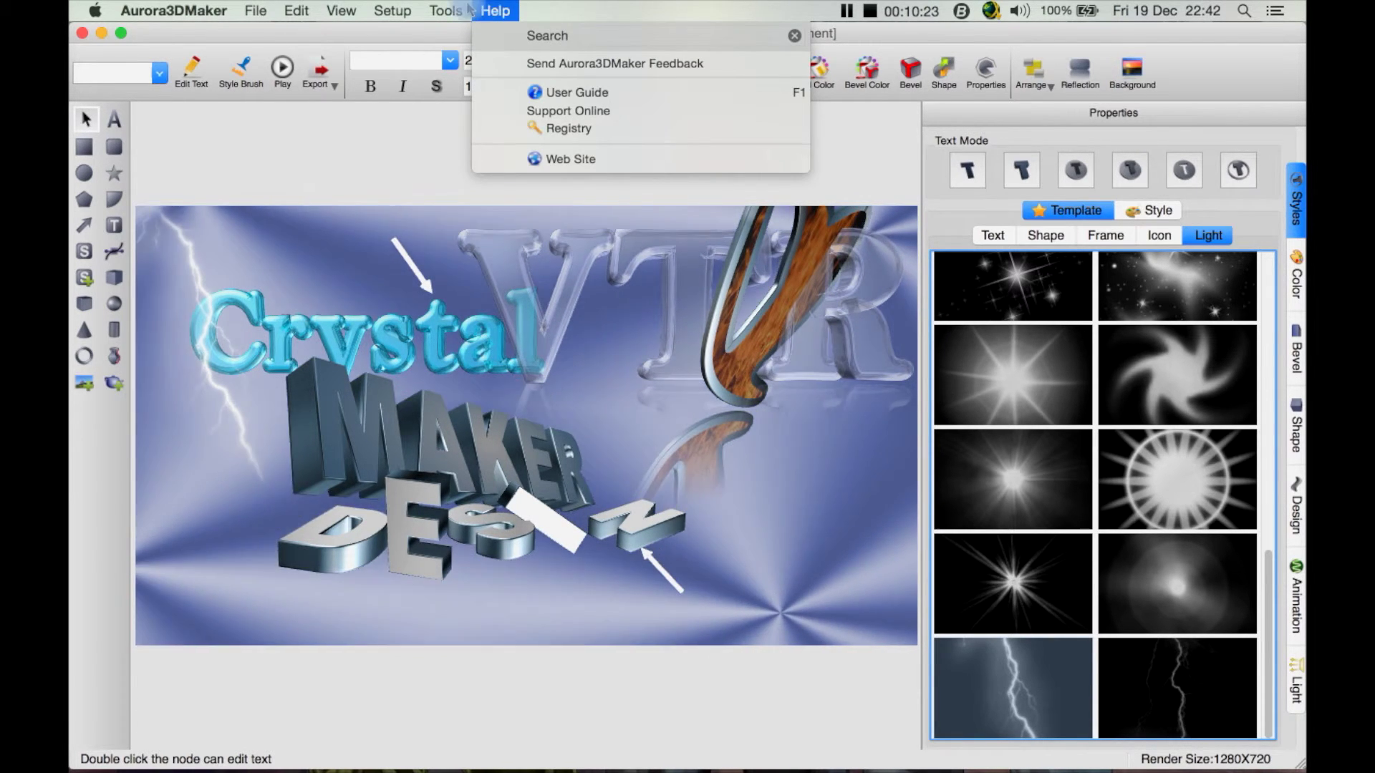
mouse_move(393, 9)
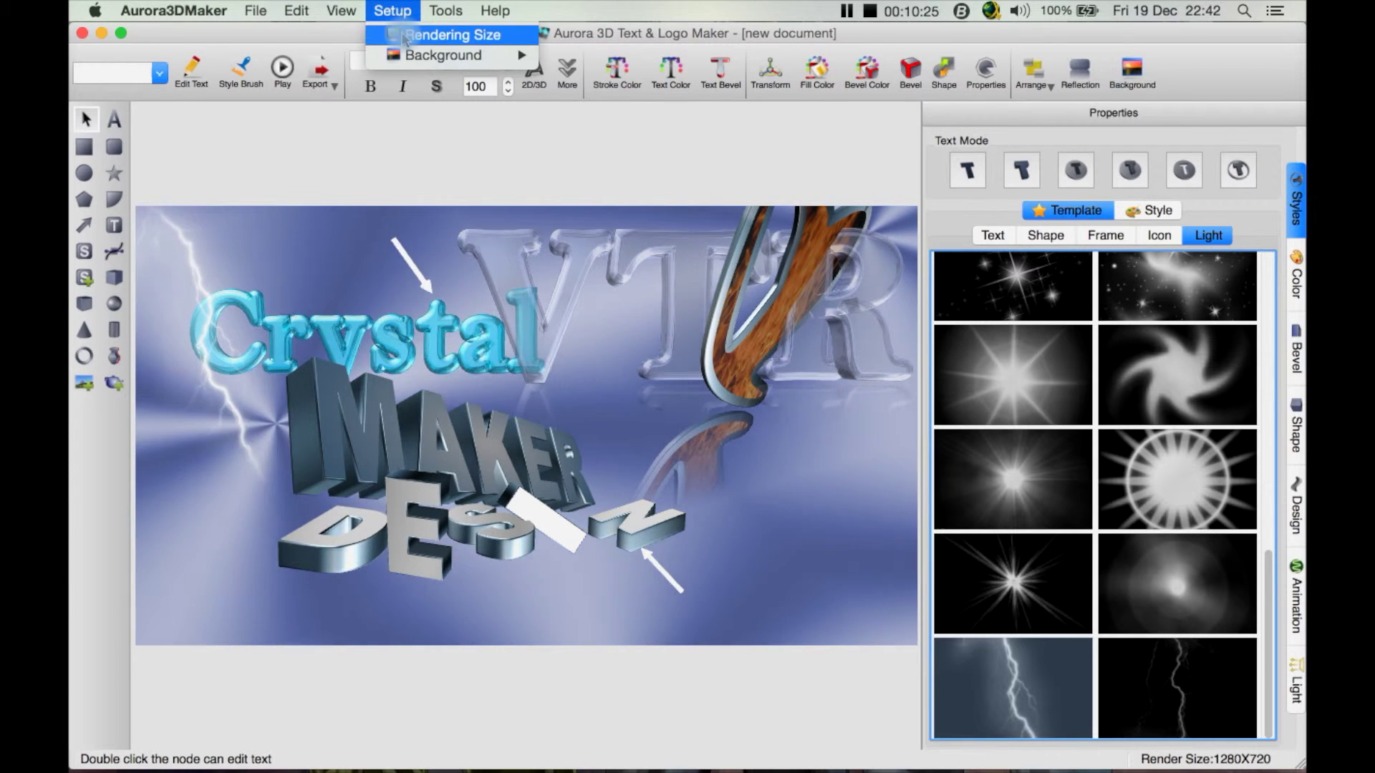
left_click(451, 35)
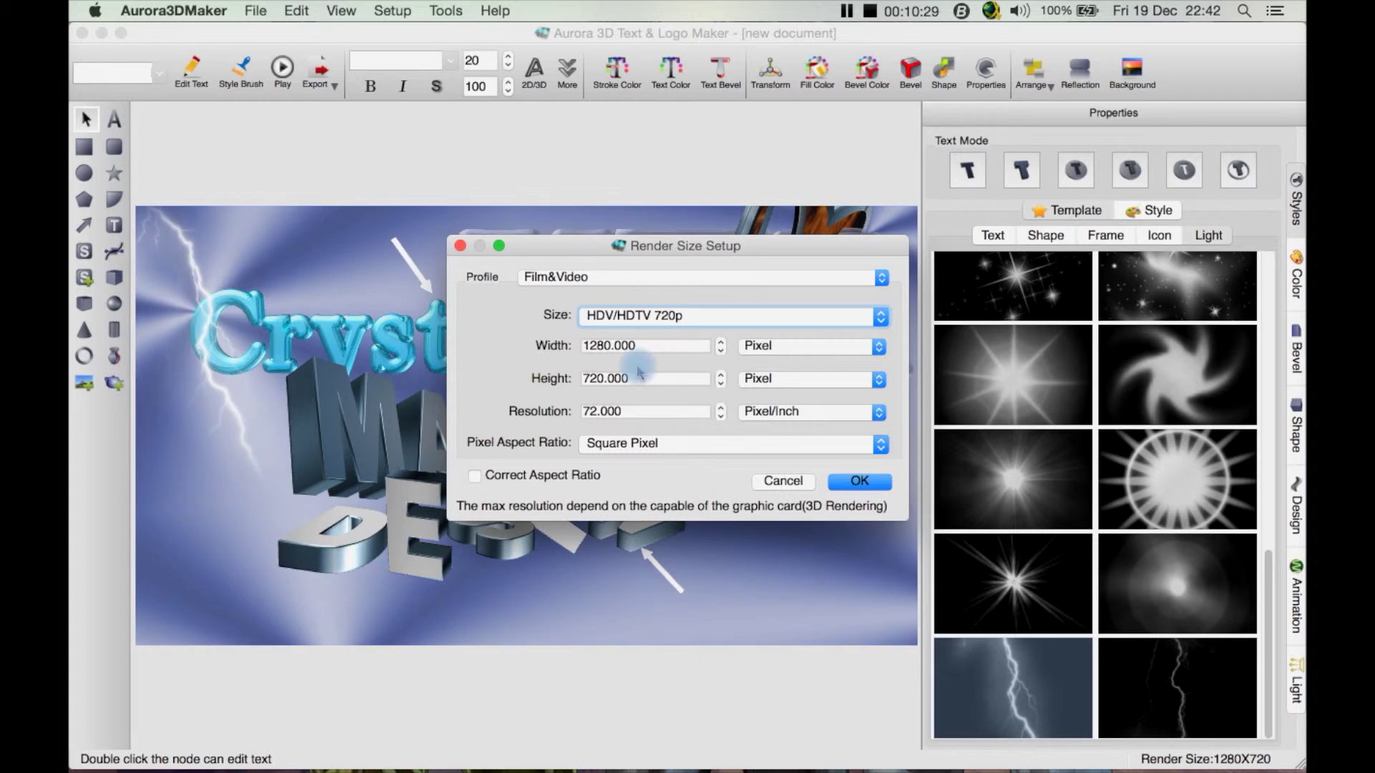
left_click(647, 319)
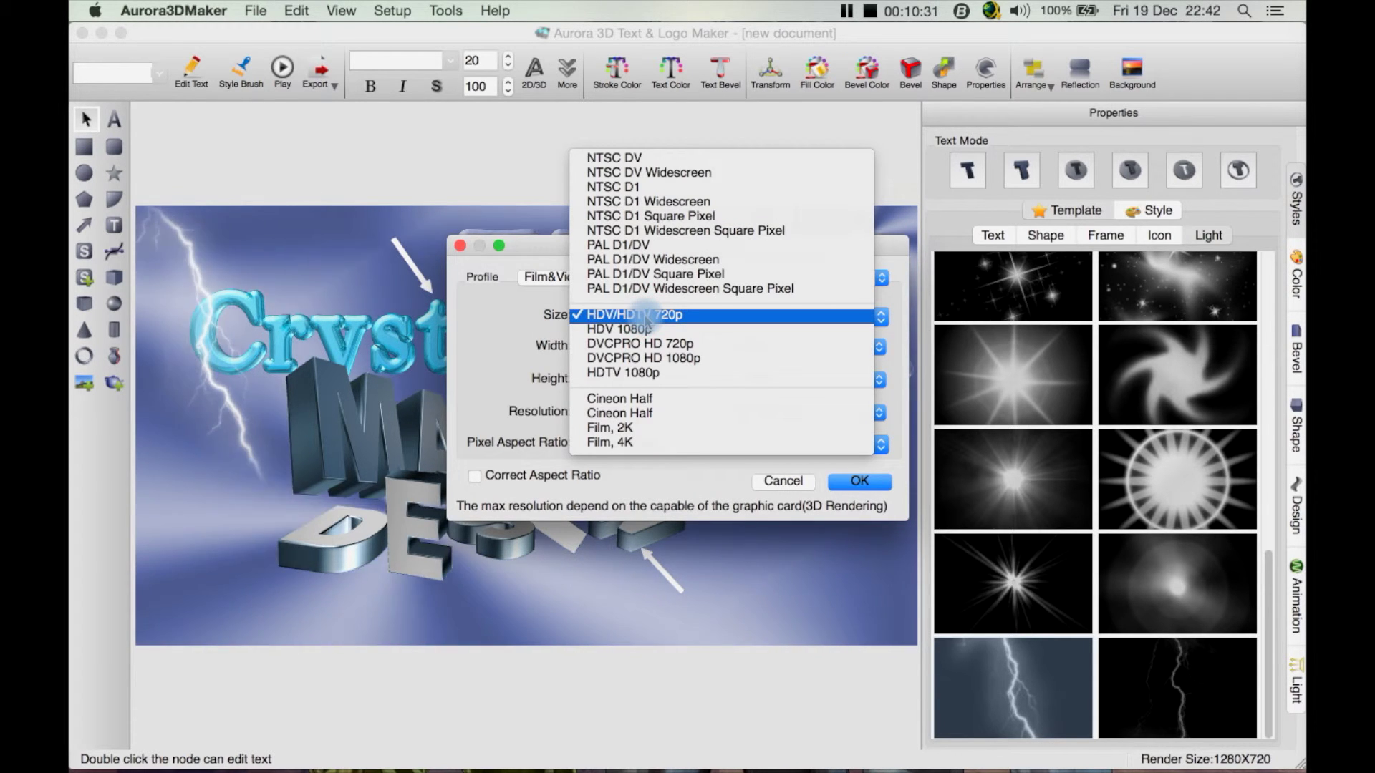
left_click(709, 358)
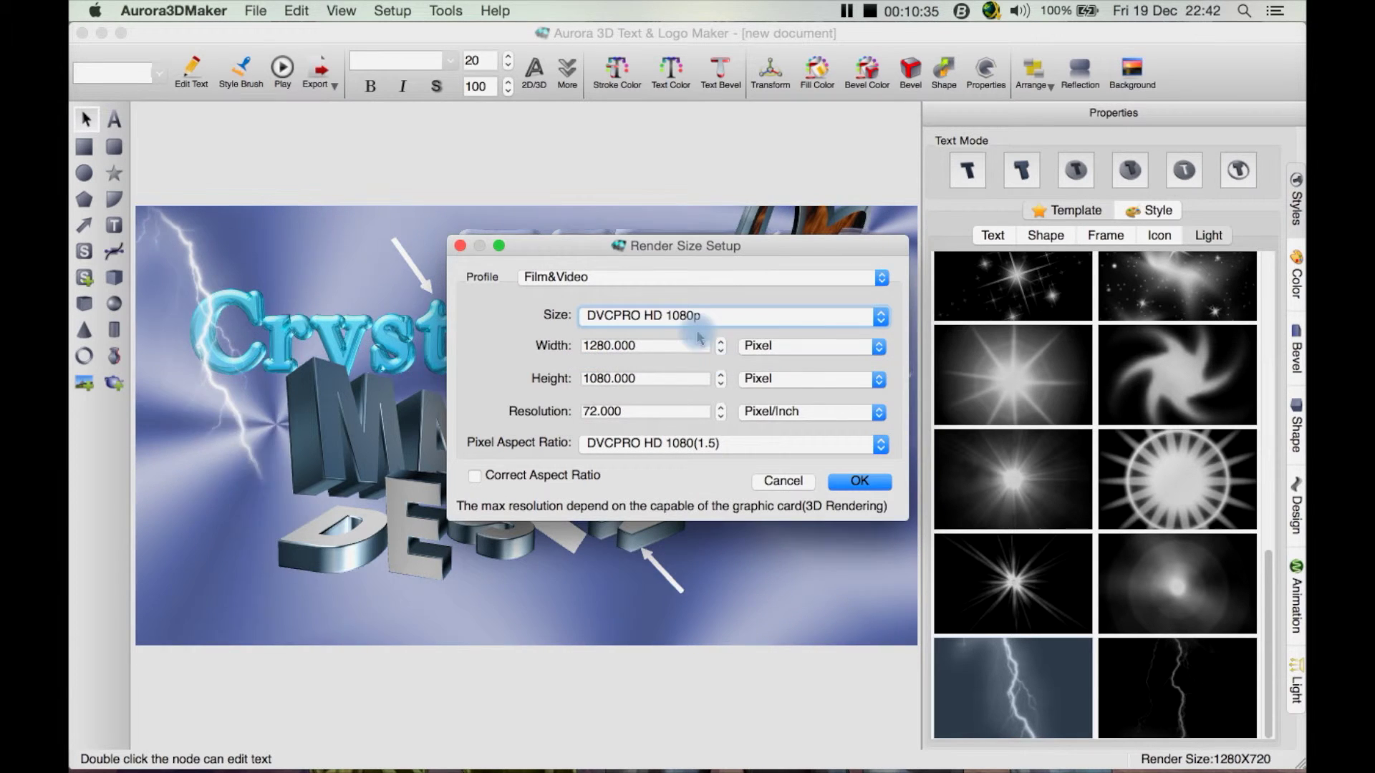
left_click(698, 318)
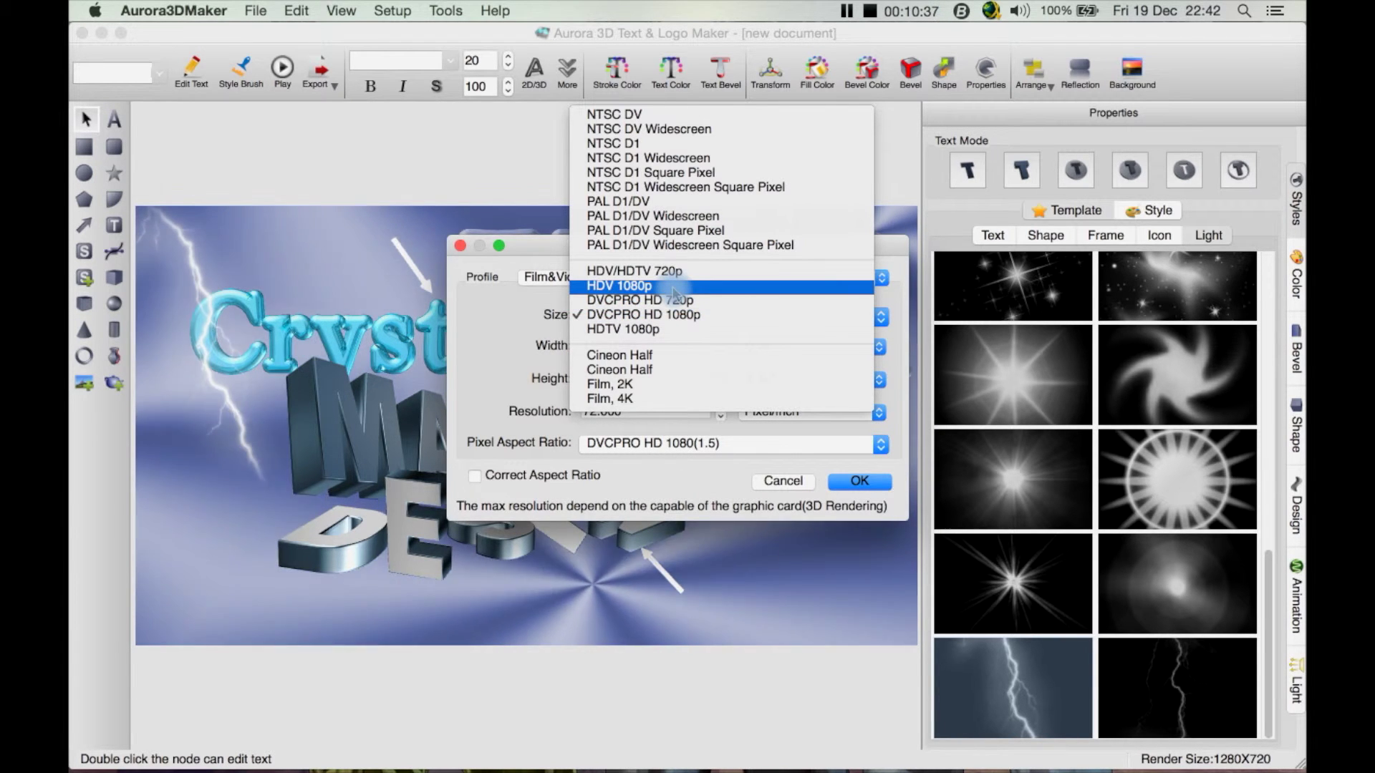
left_click(666, 330)
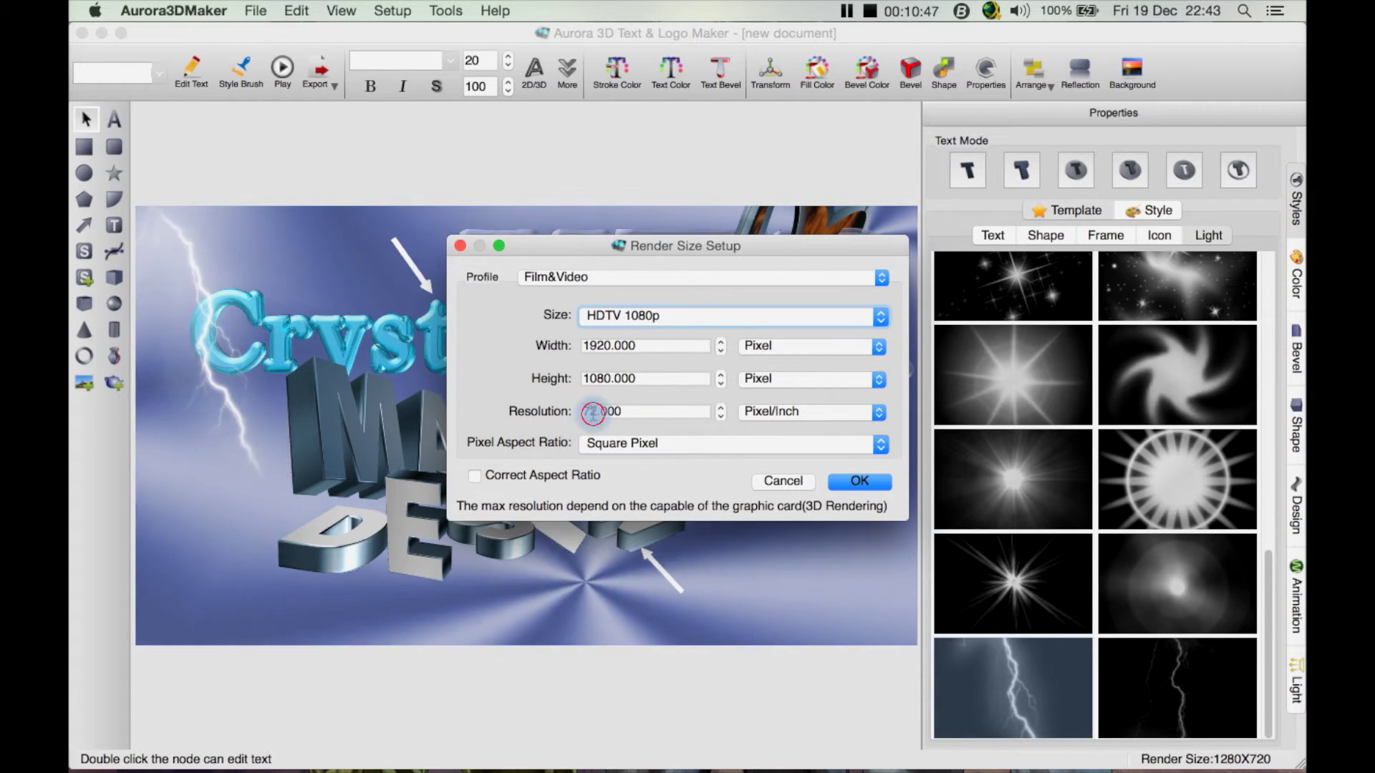
Set resolution to 96 and pixel aspect ratio to DVCPRO HD 1080(1.5), then confirm
left_click(593, 413)
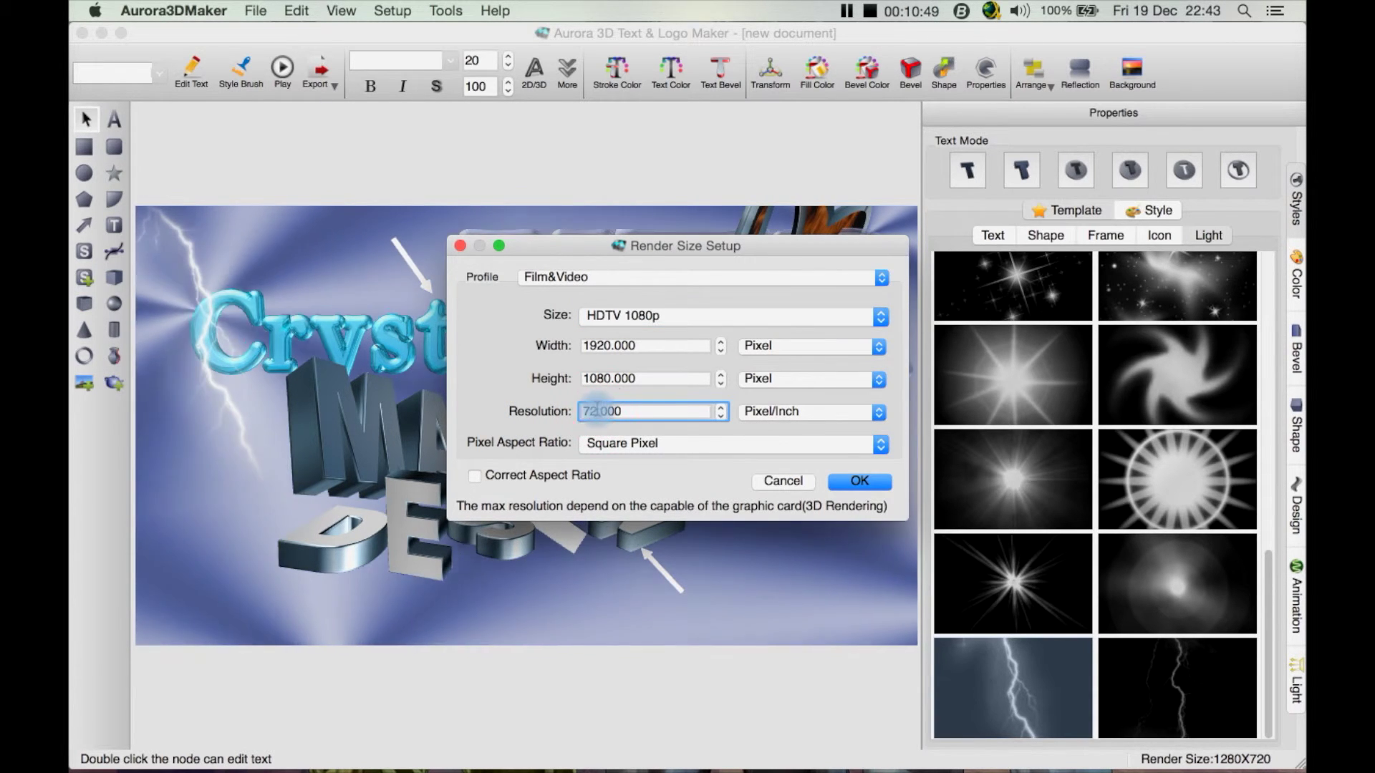
left_click_drag(597, 408, 555, 421)
type("96")
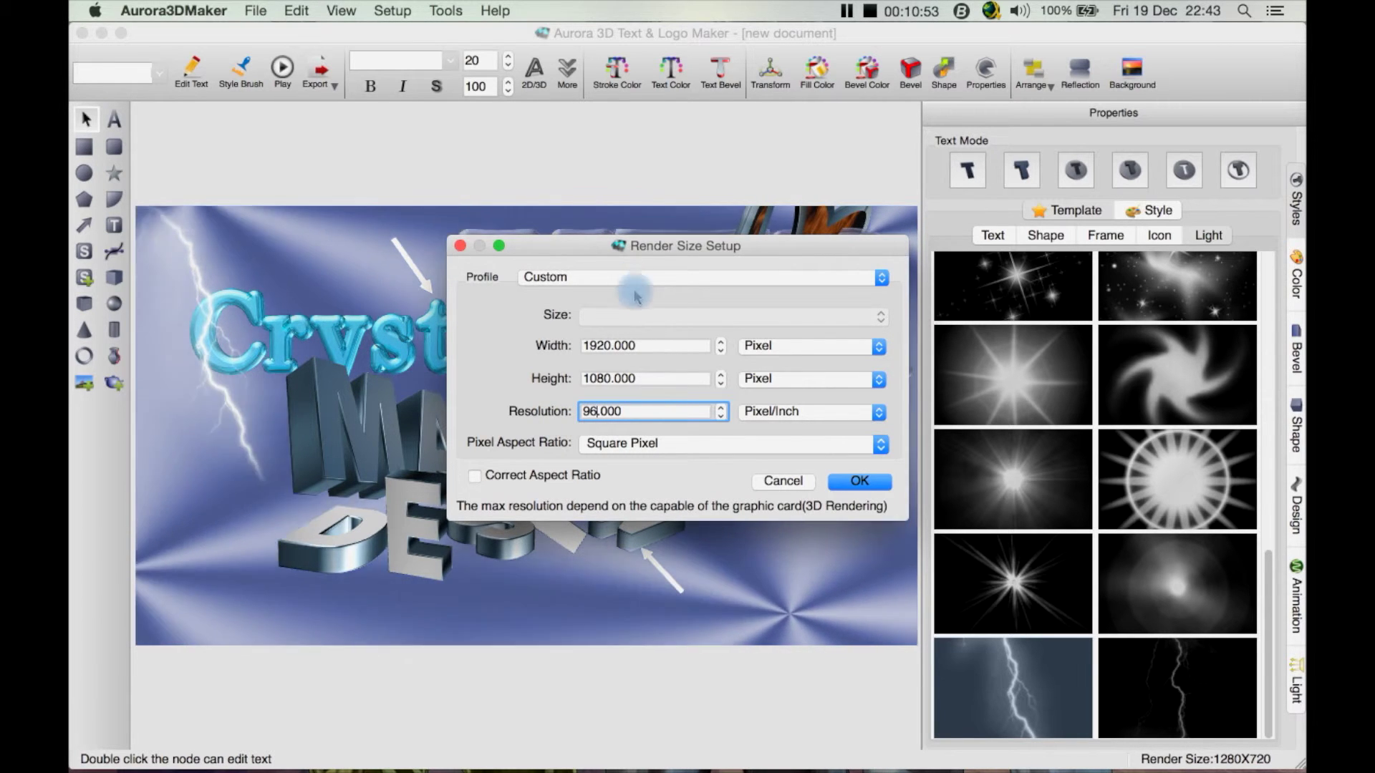
left_click(615, 443)
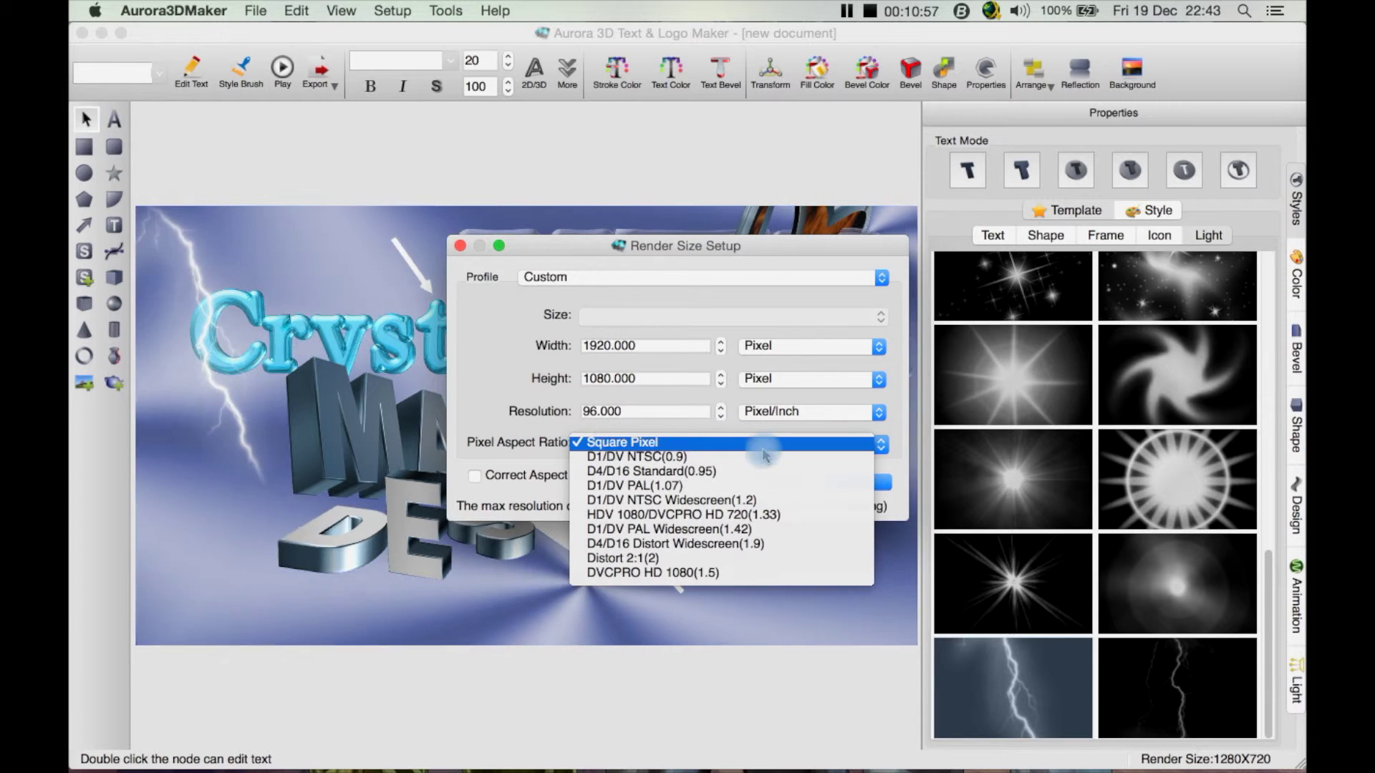
left_click(796, 575)
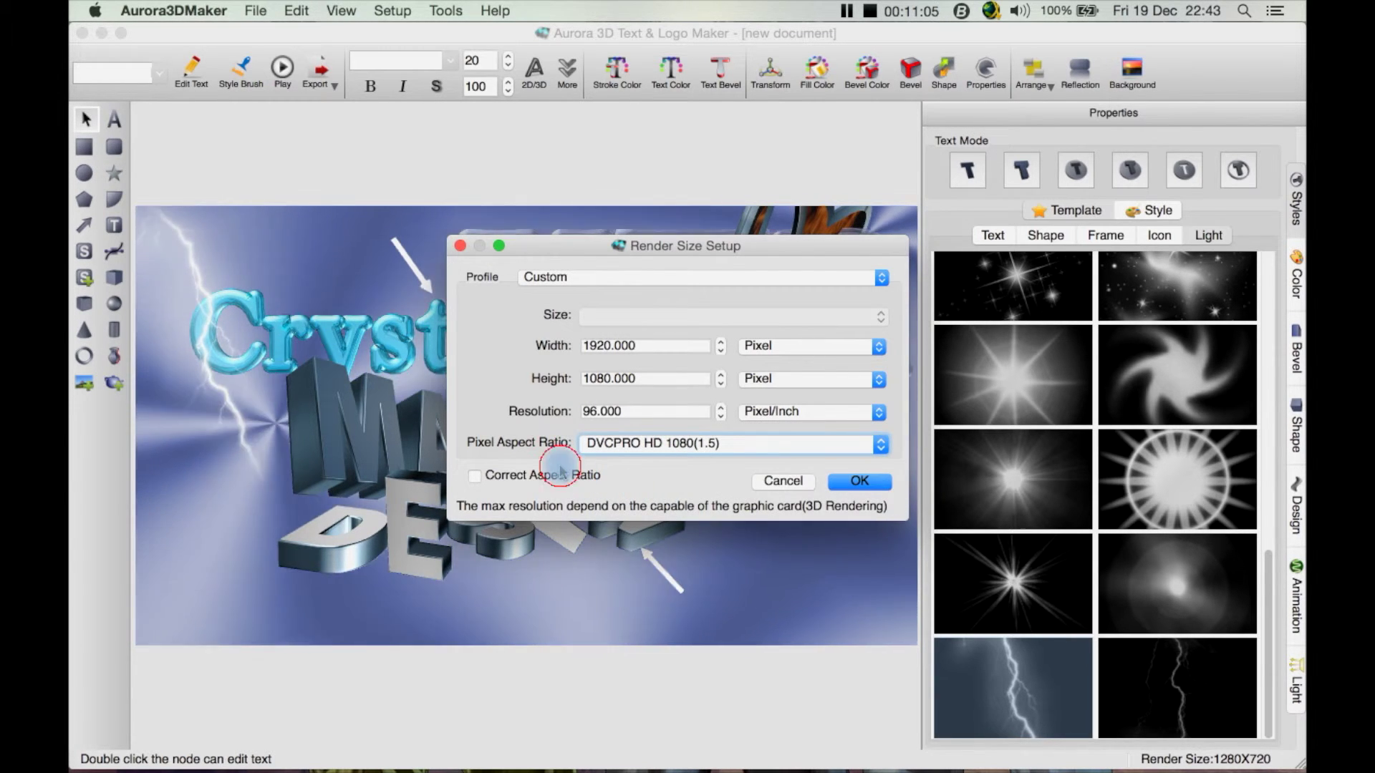
left_click(859, 481)
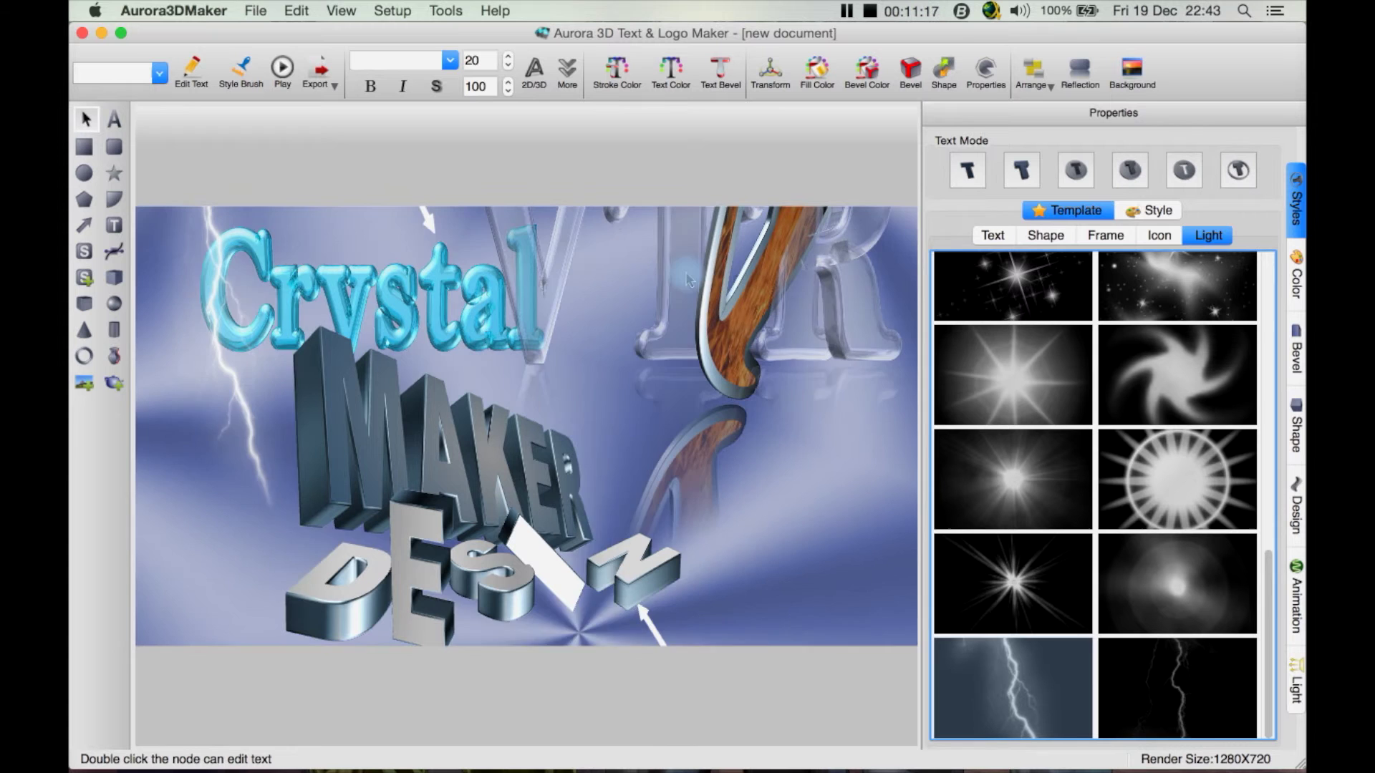
left_click(401, 12)
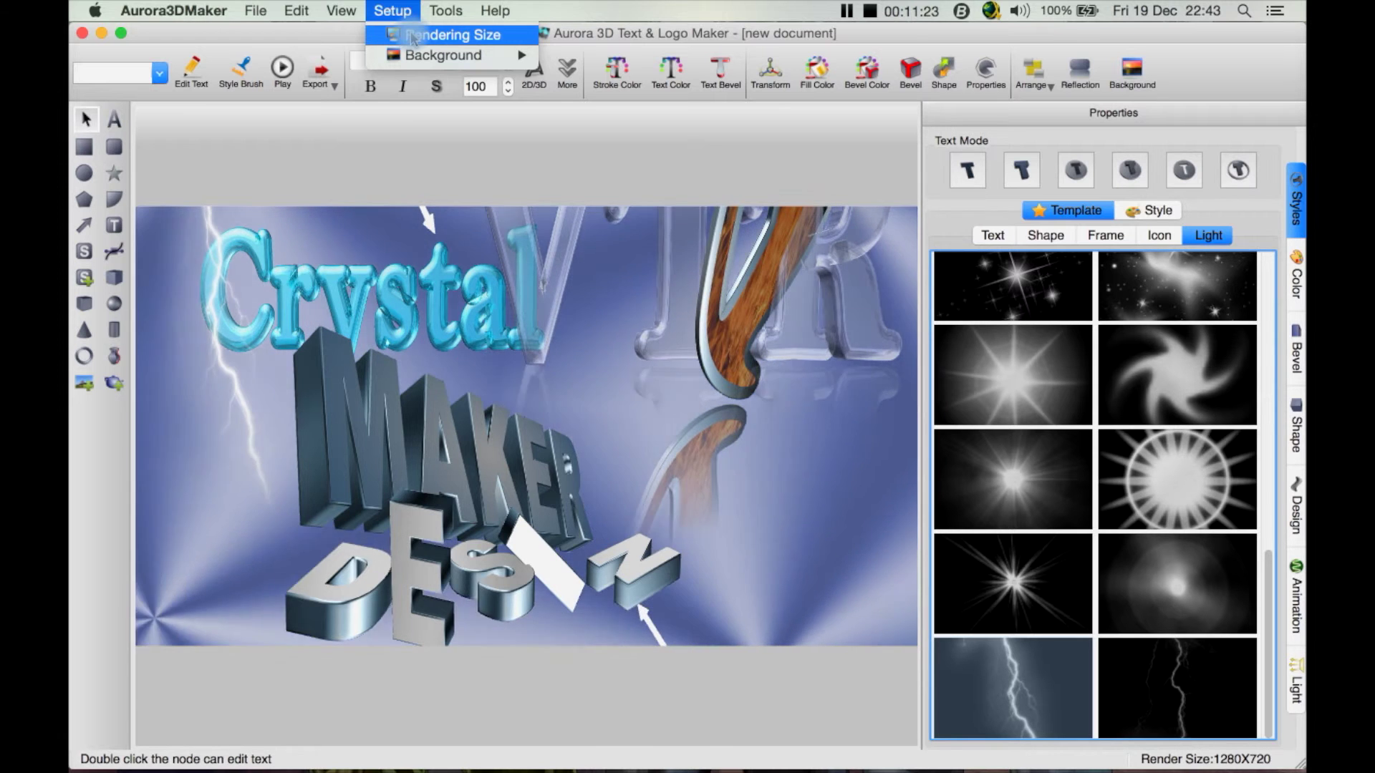
mouse_move(460, 63)
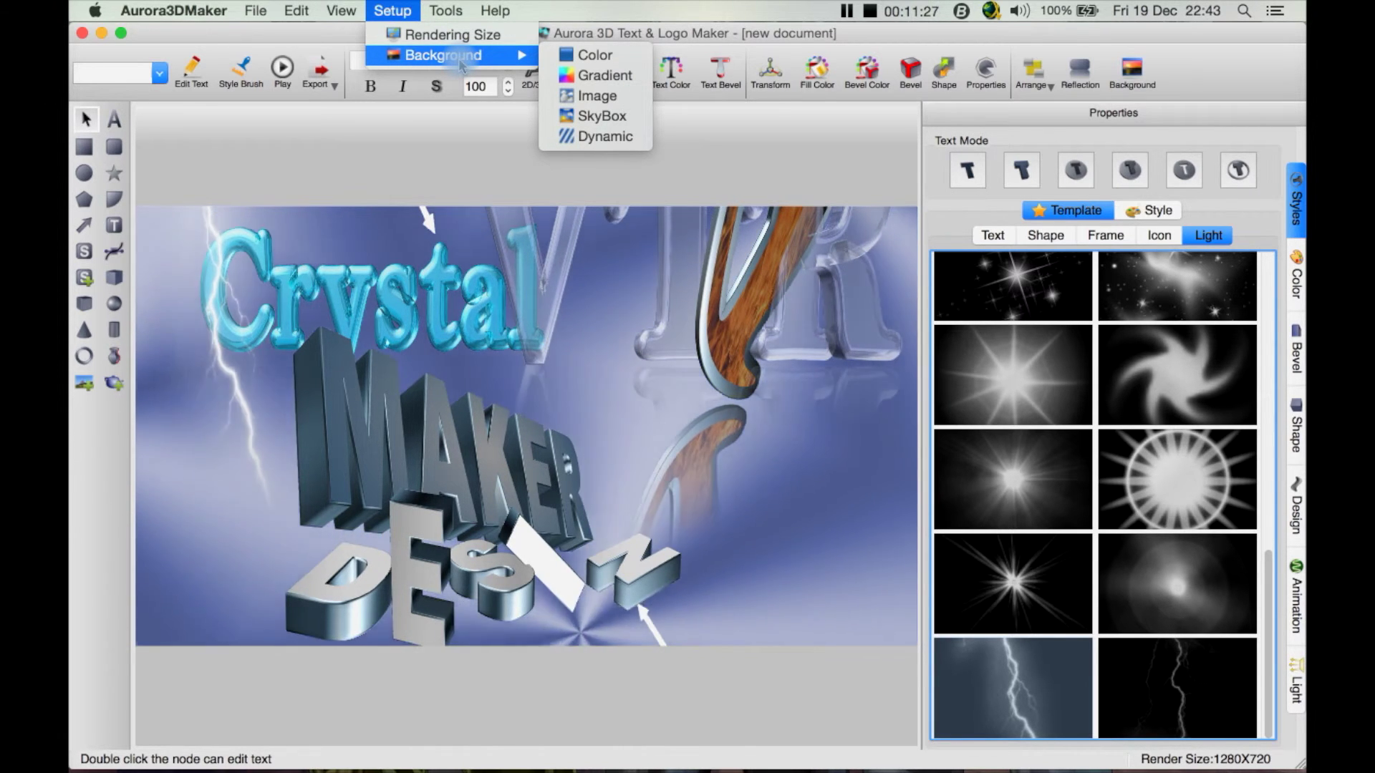
mouse_move(452, 18)
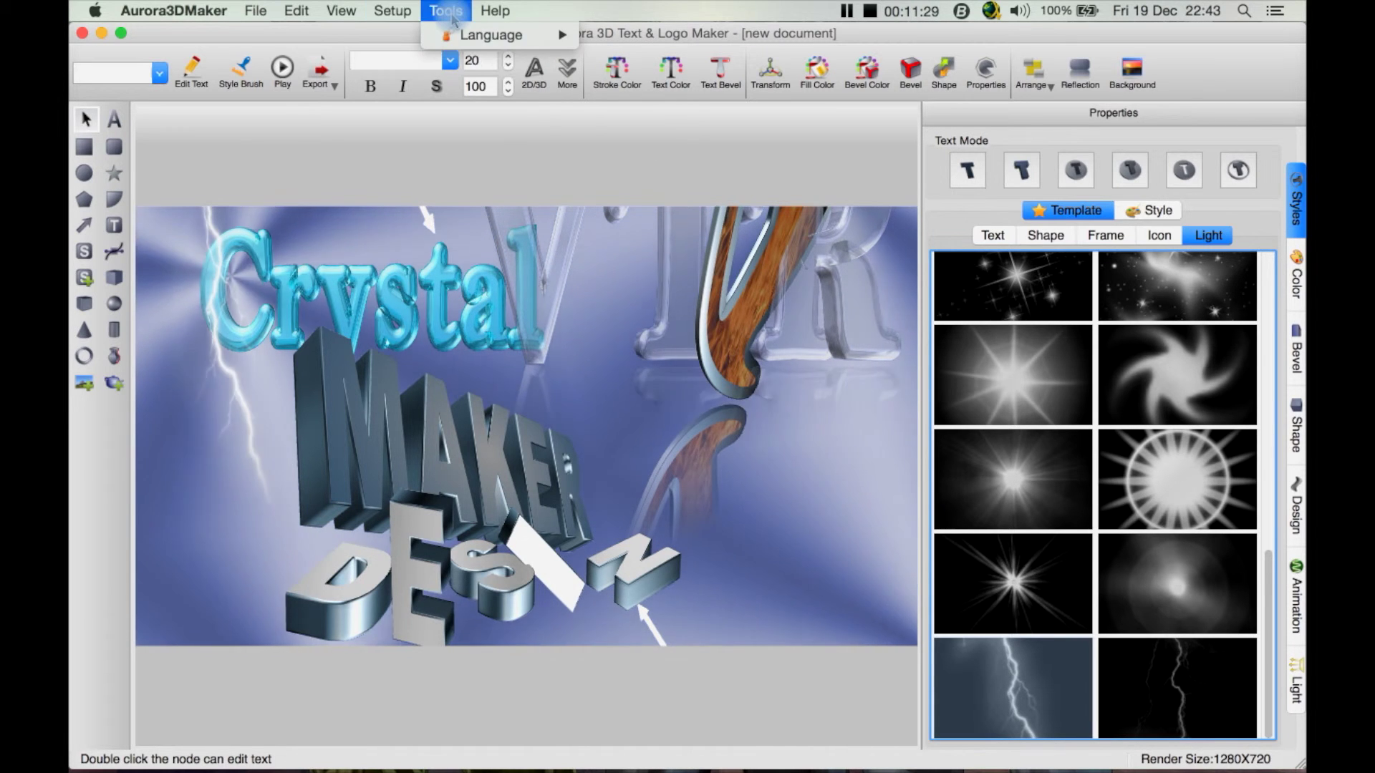
mouse_move(345, 10)
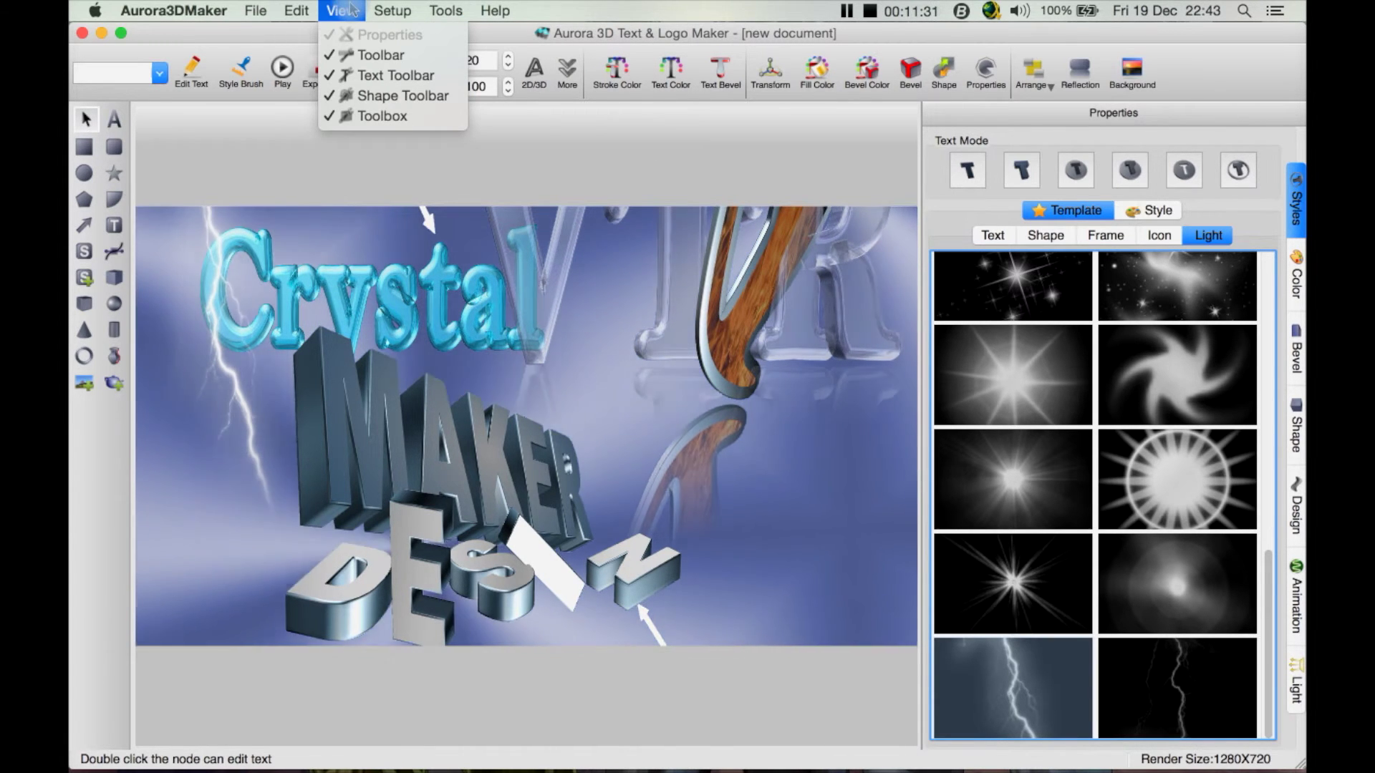
left_click(380, 55)
left_click(341, 10)
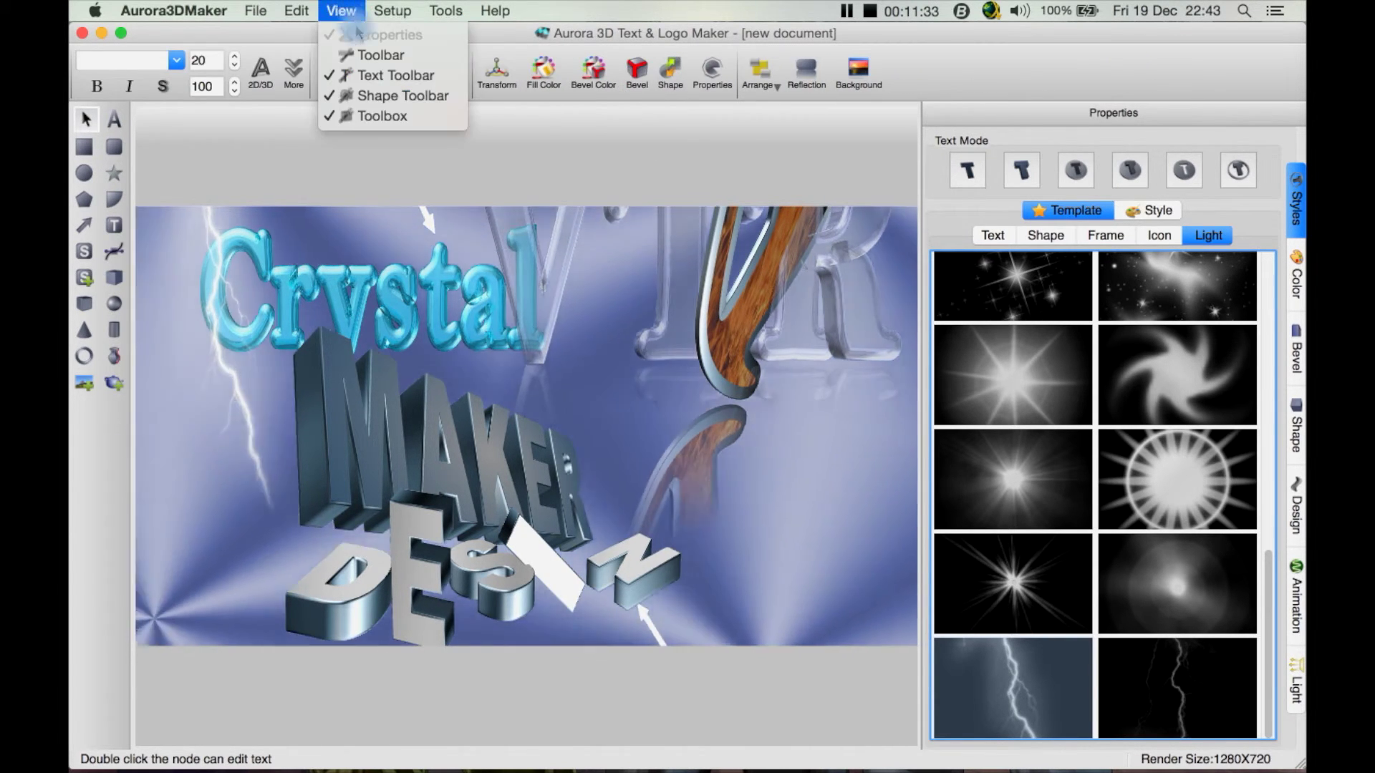
left_click(379, 55)
left_click(301, 10)
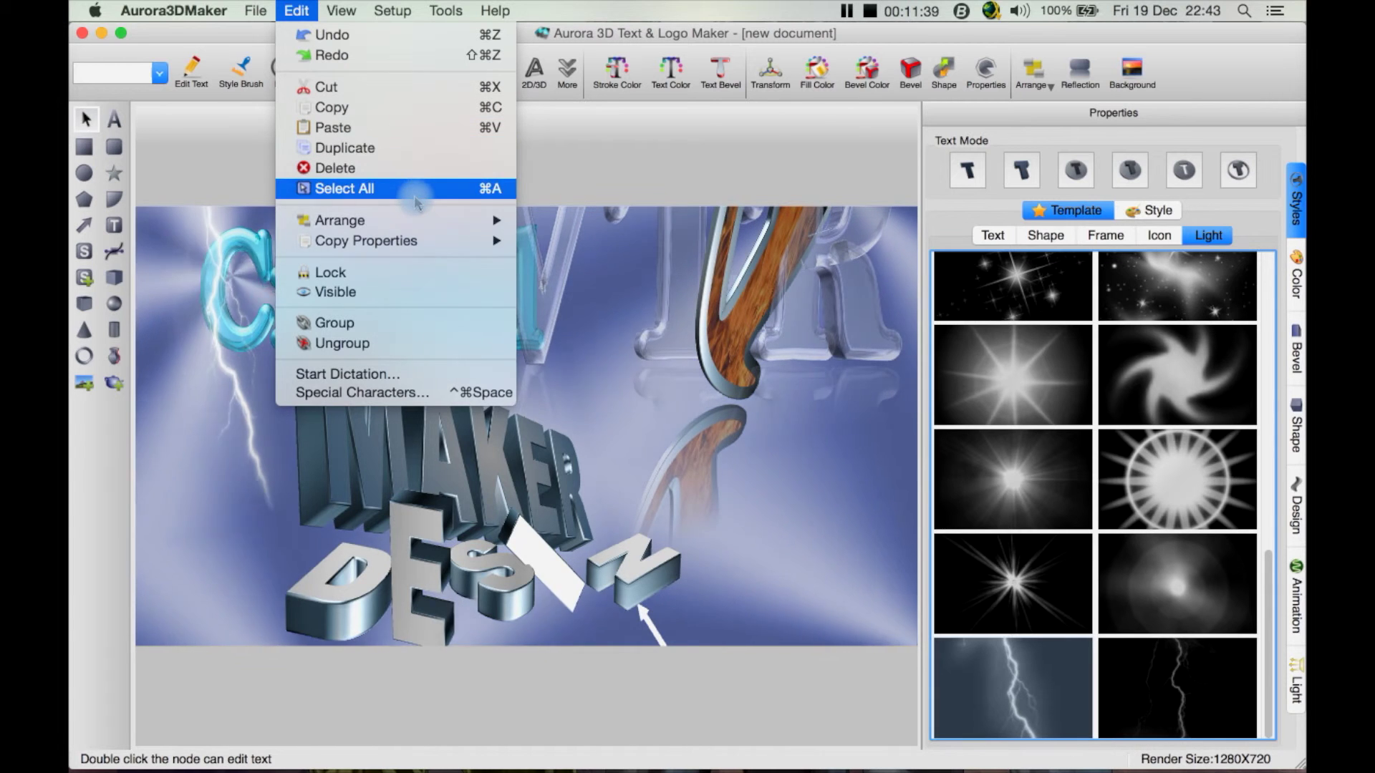
mouse_move(414, 249)
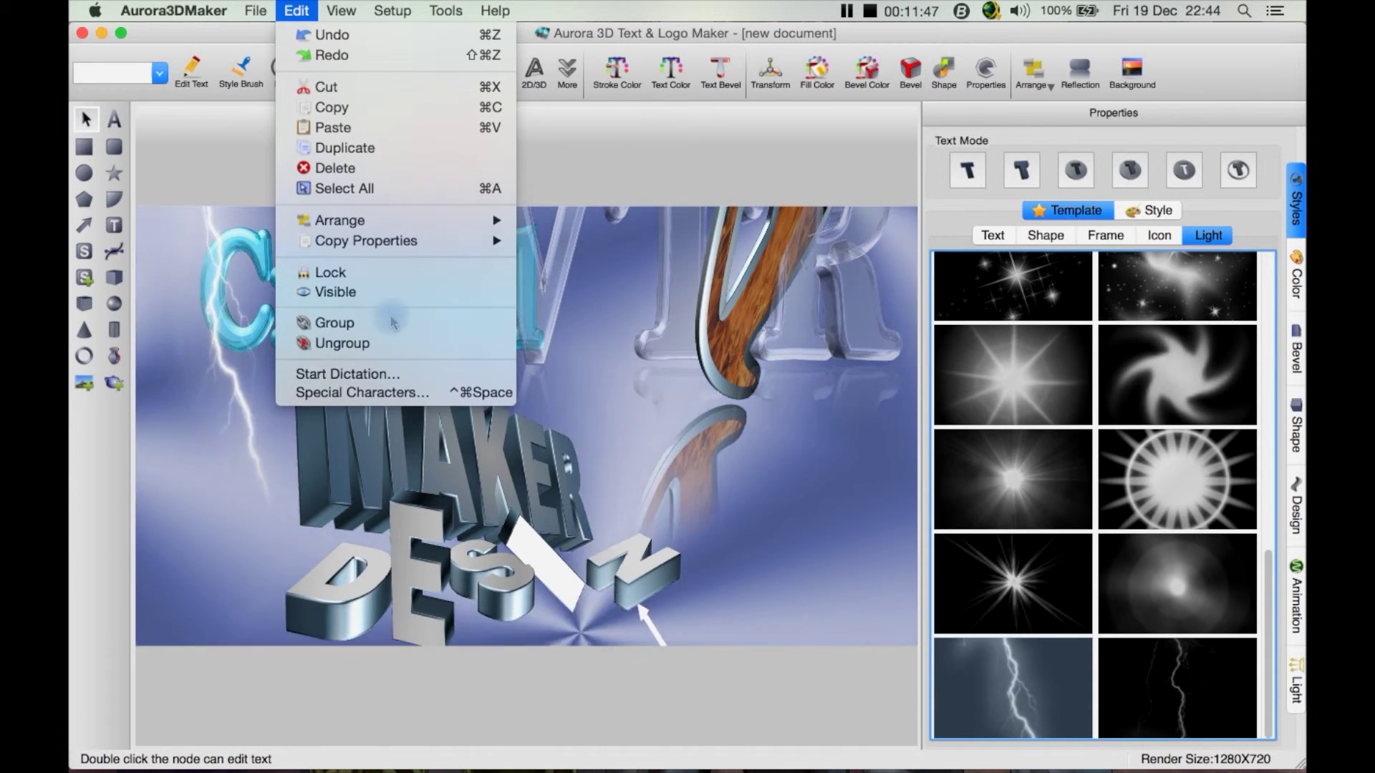
mouse_move(256, 10)
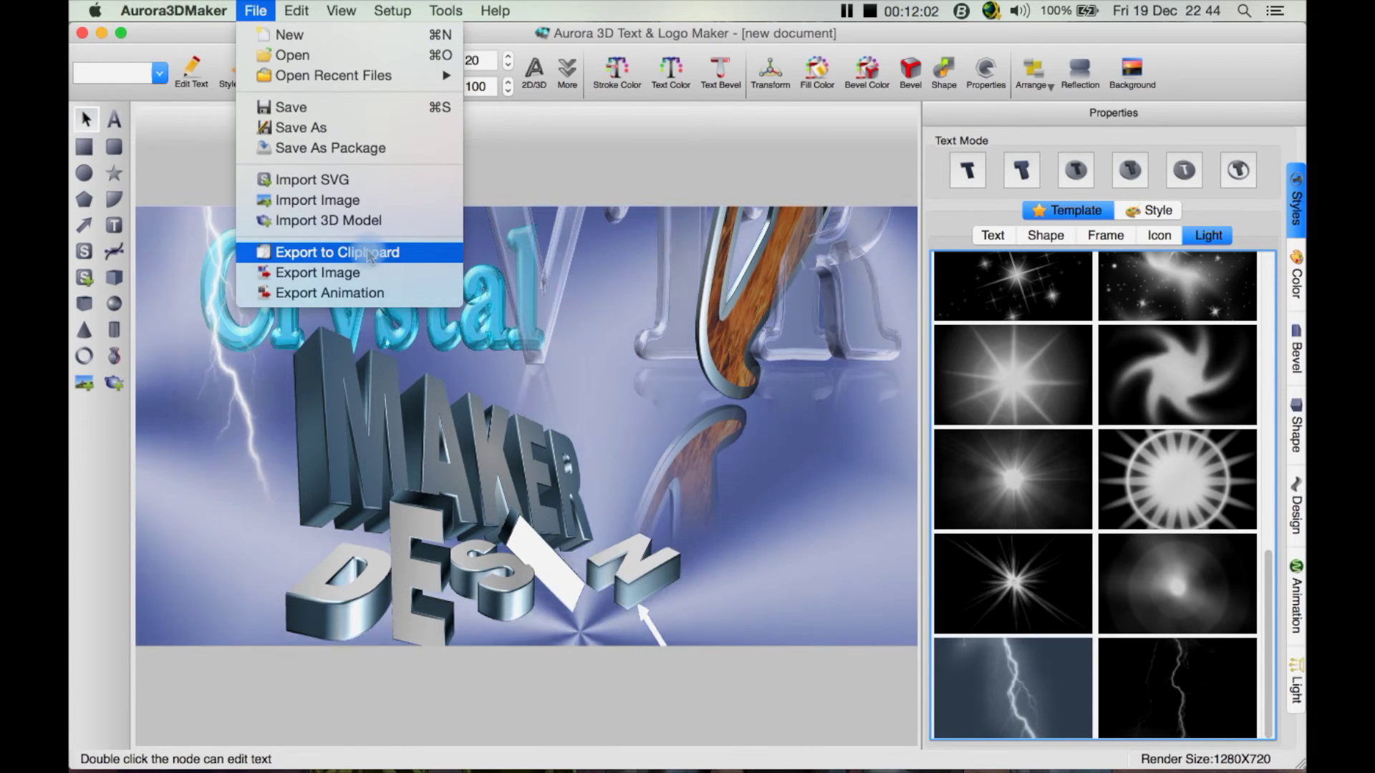
left_click(200, 31)
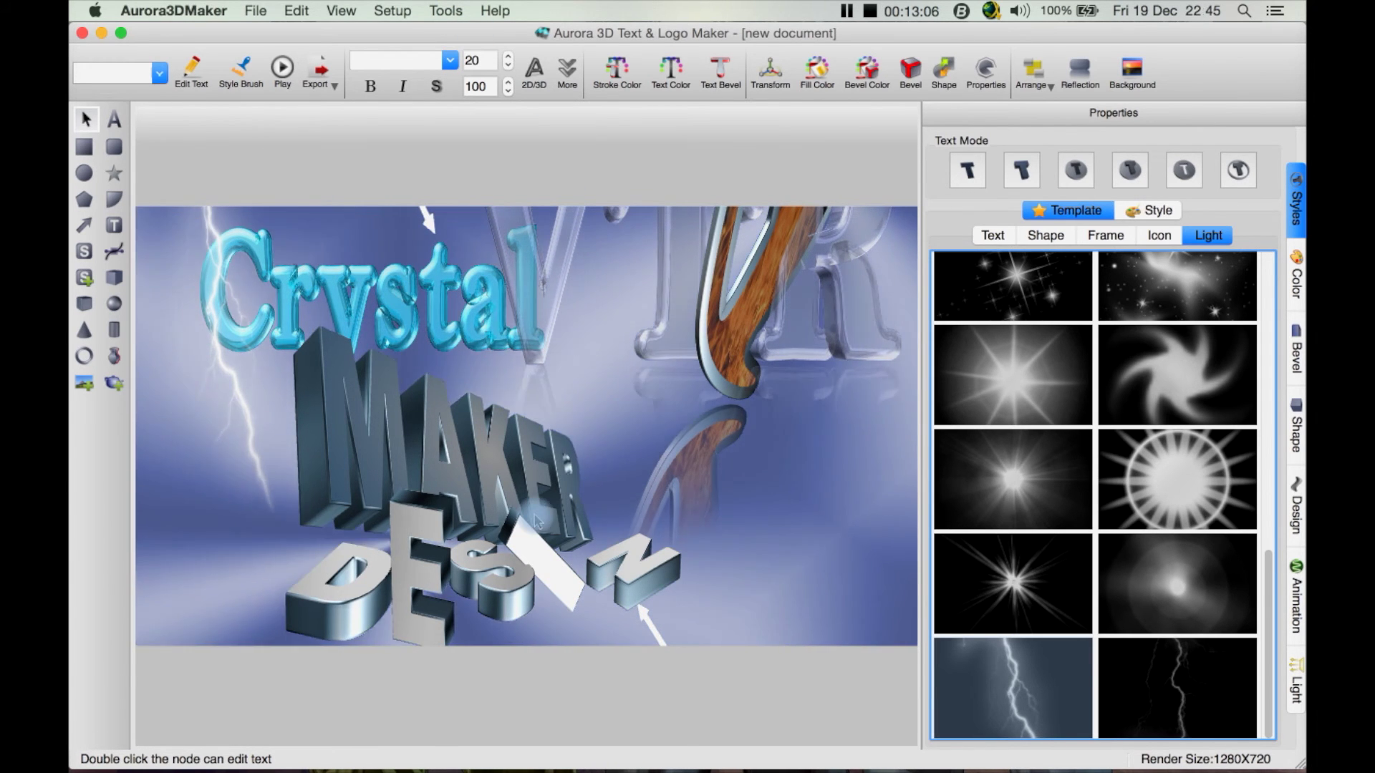
left_click(416, 179)
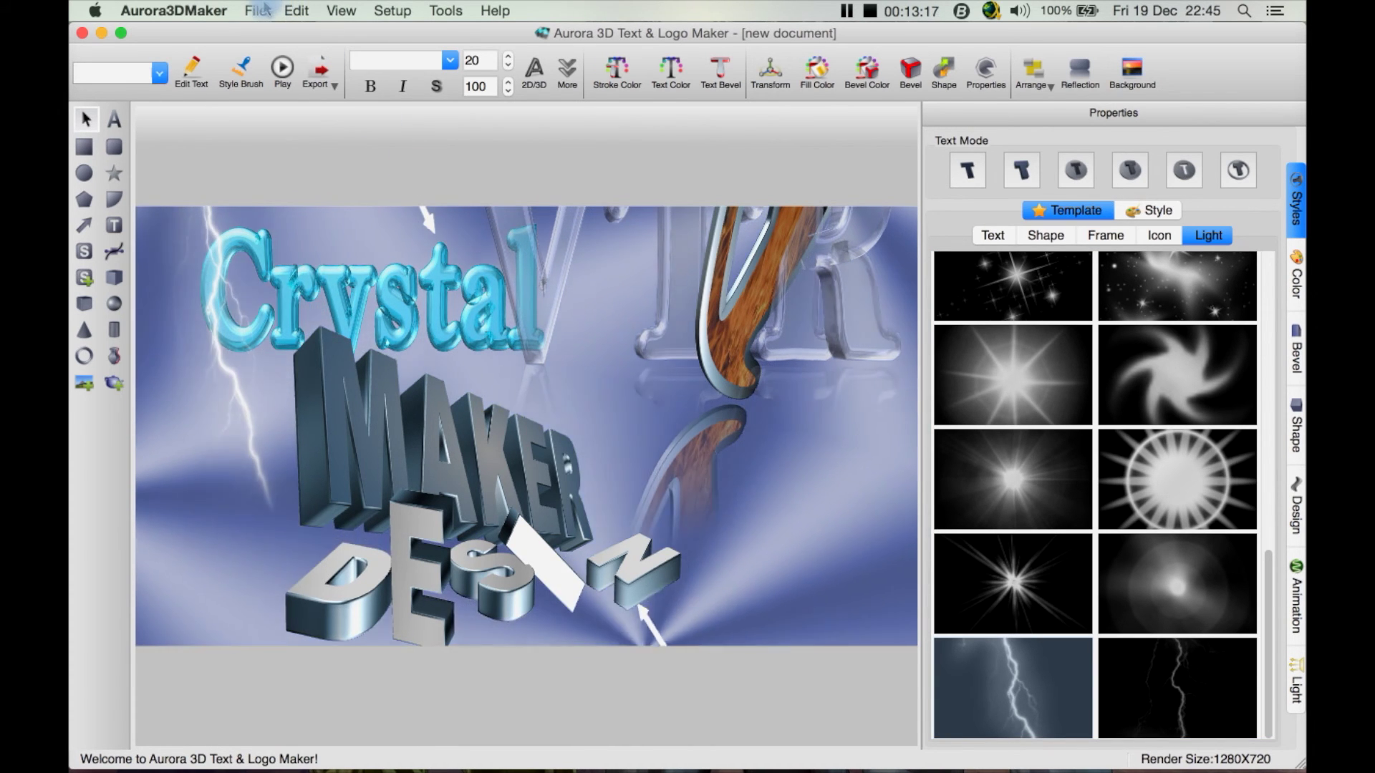
left_click(262, 9)
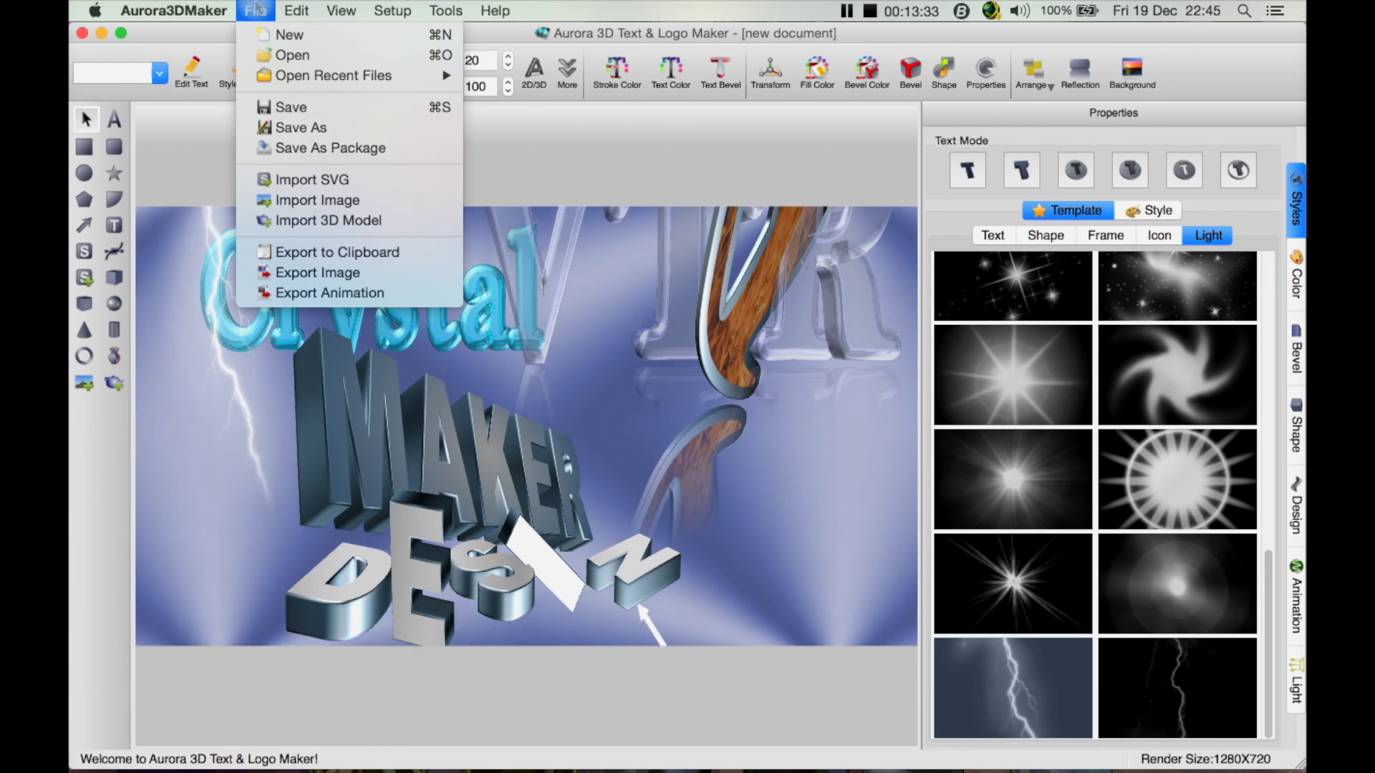
left_click(256, 8)
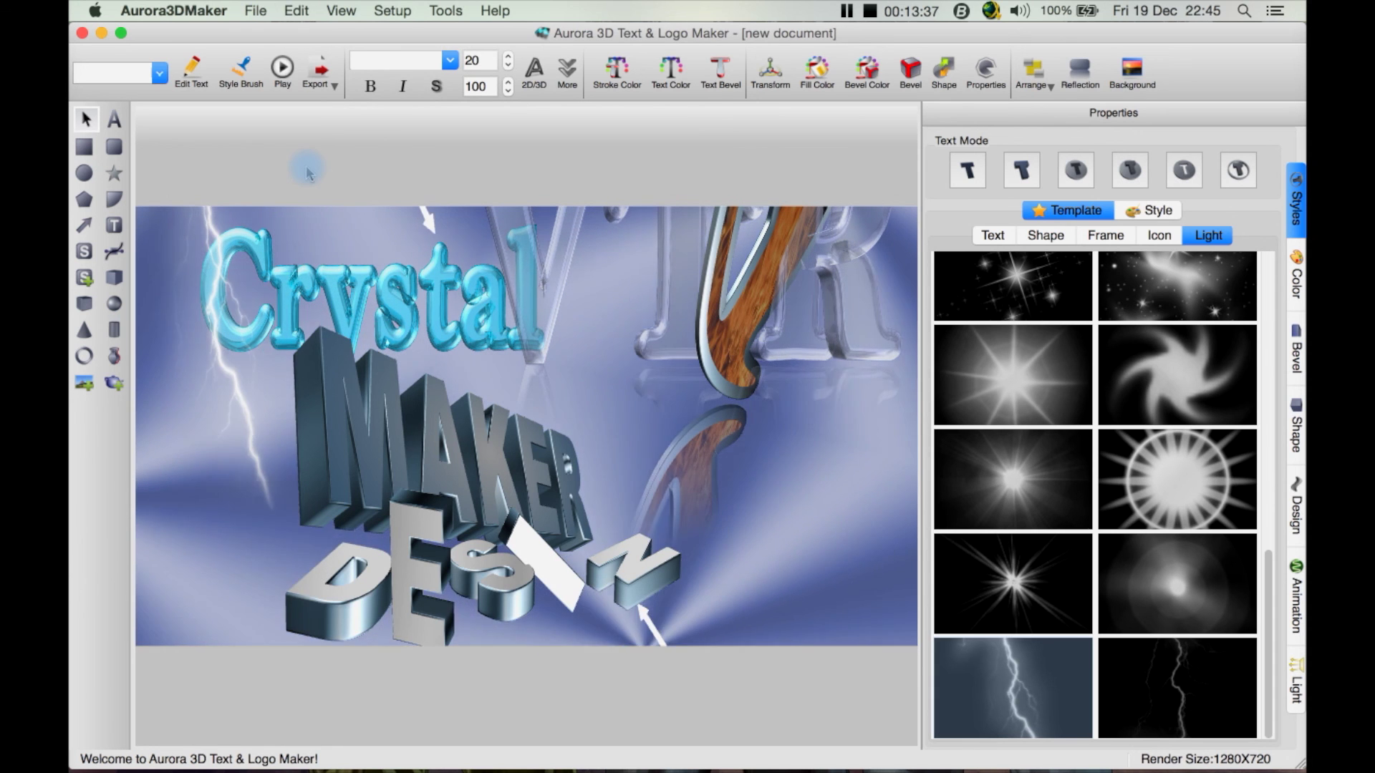